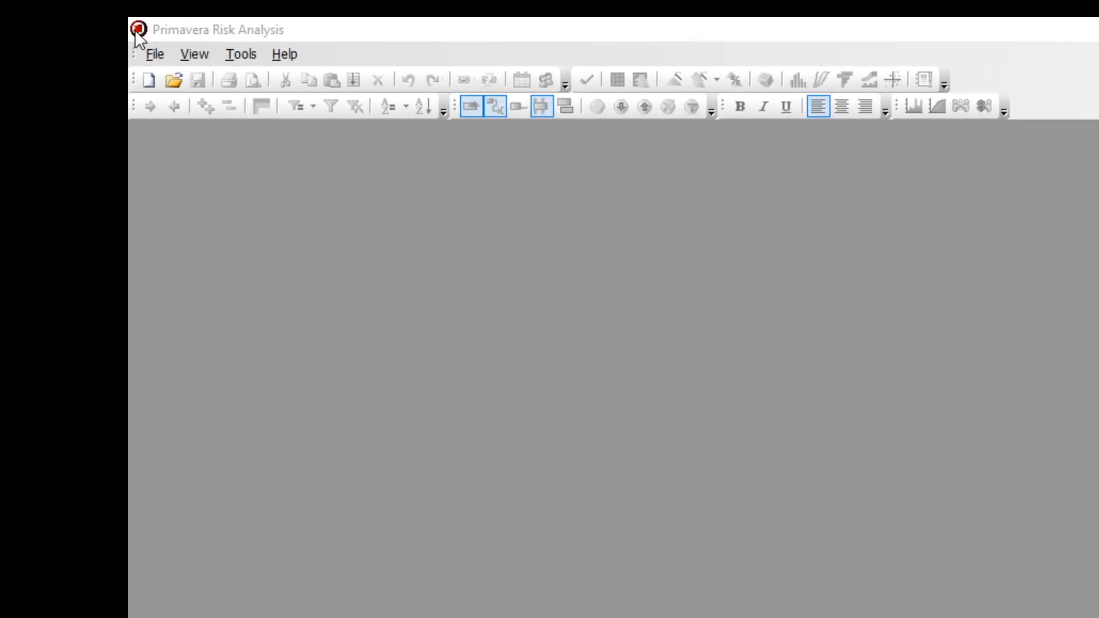
Step: Open the recently used plan Register-EPC-Pre-mitigated.plan
left_click(155, 57)
mouse_move(186, 121)
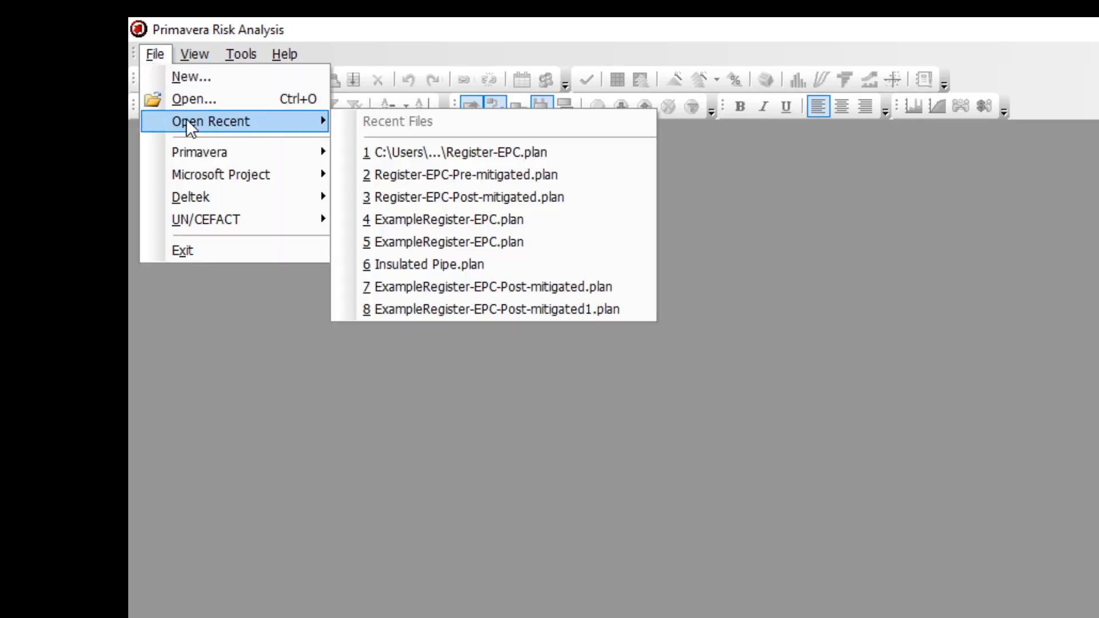
left_click(447, 174)
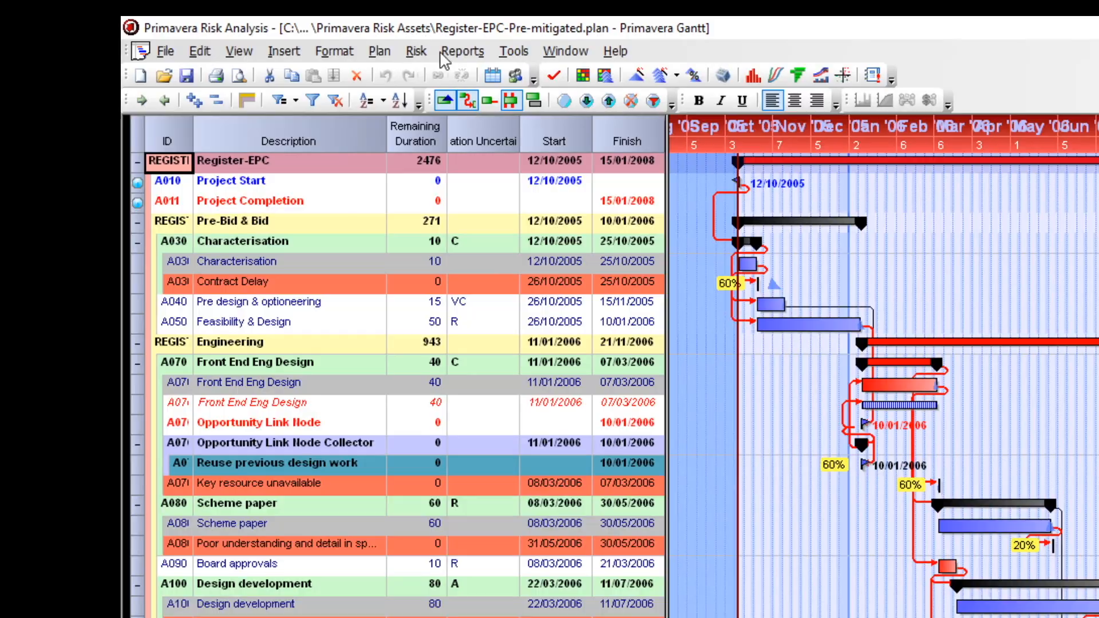
Step: Enable the calculation of risk percentiles in the plan's risk analysis options
left_click(416, 51)
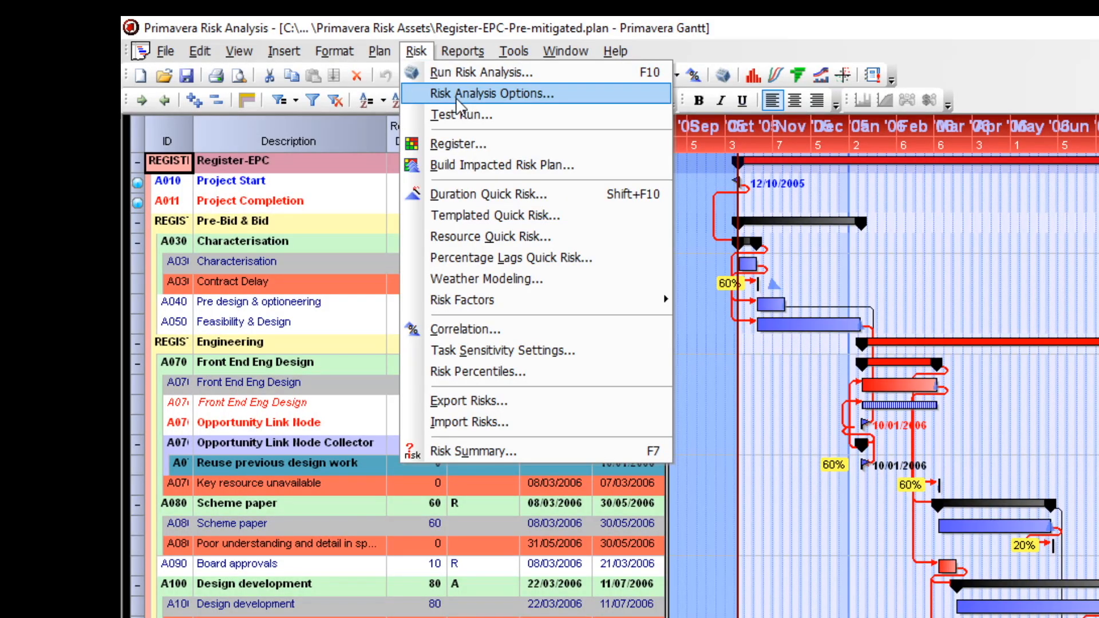
left_click(457, 92)
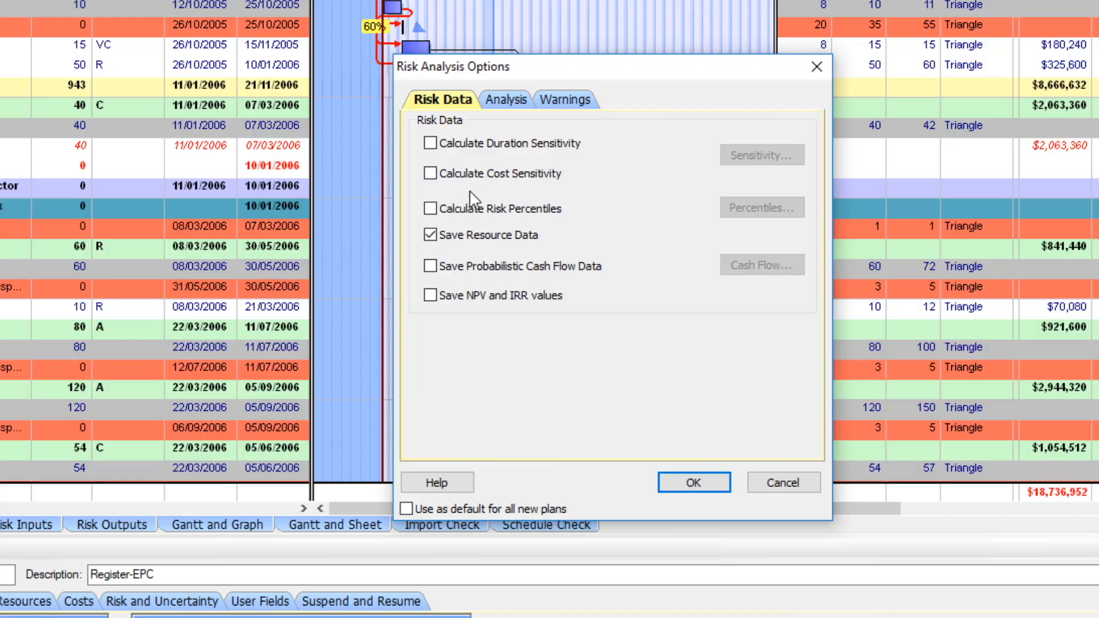
left_click(436, 210)
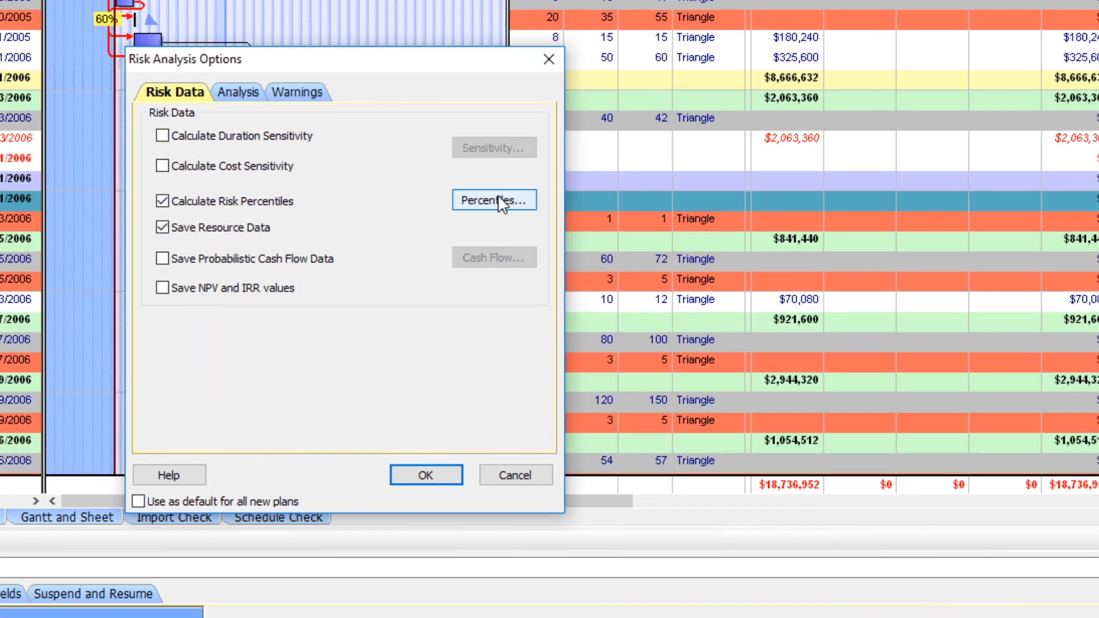
Step: Try adding a Duration row with percentile 90 to the risk percentile settings, and discard the changes
left_click(763, 205)
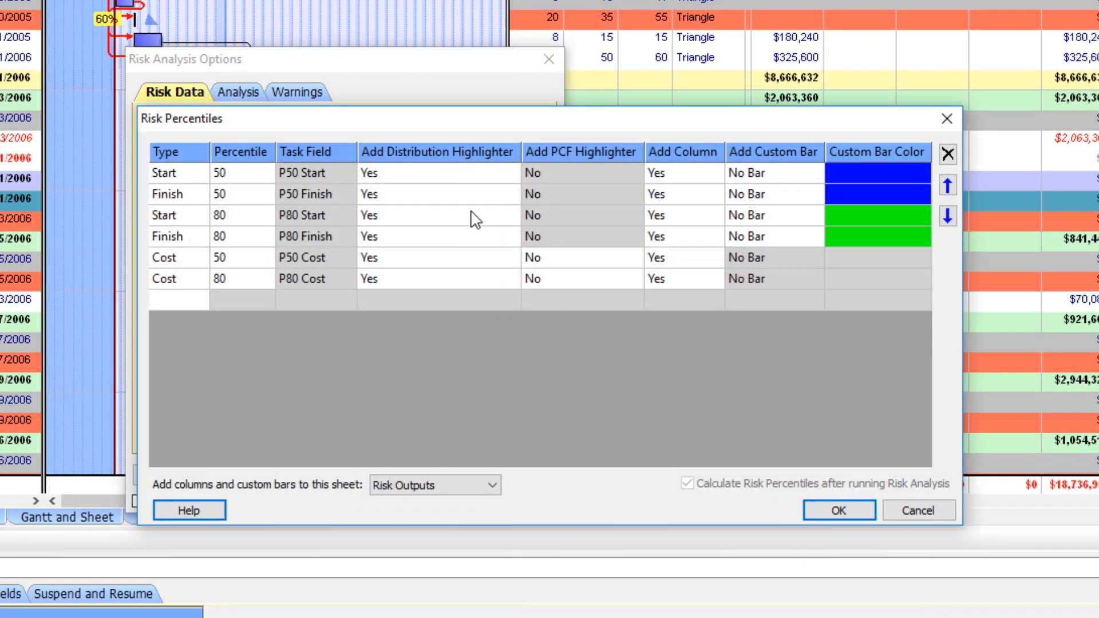
left_click(199, 300)
left_click(201, 297)
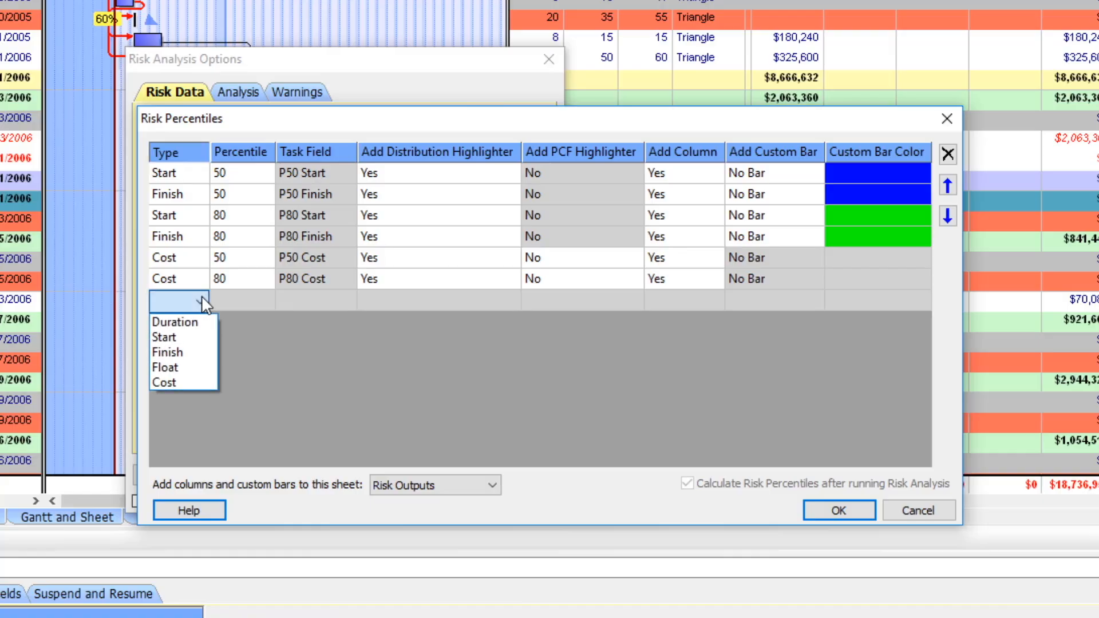
left_click(182, 324)
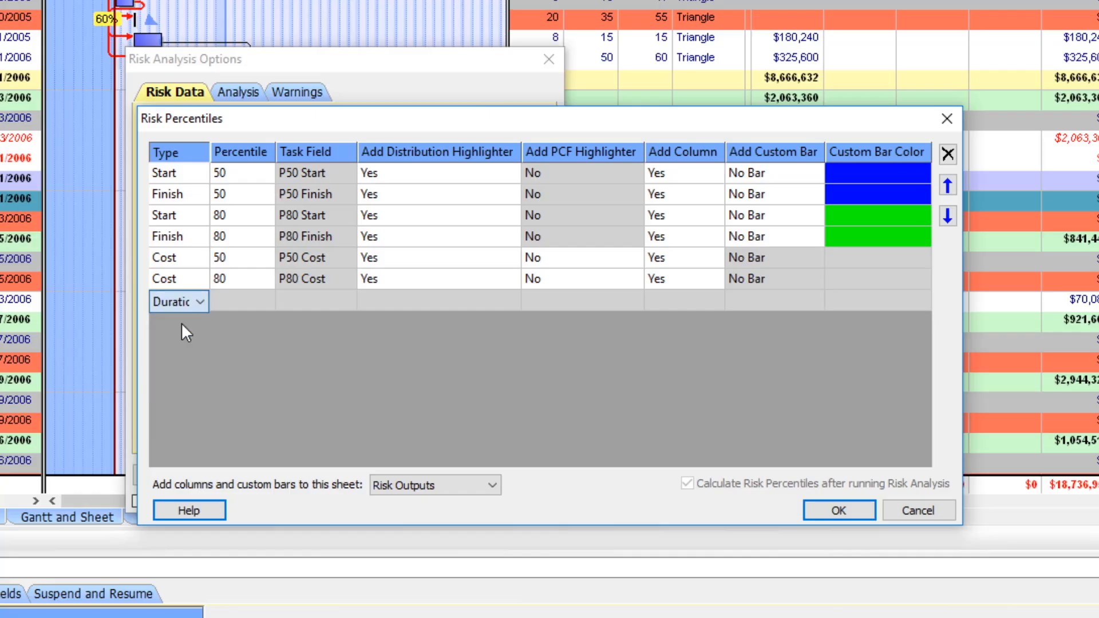
left_click(269, 303)
left_click(260, 298)
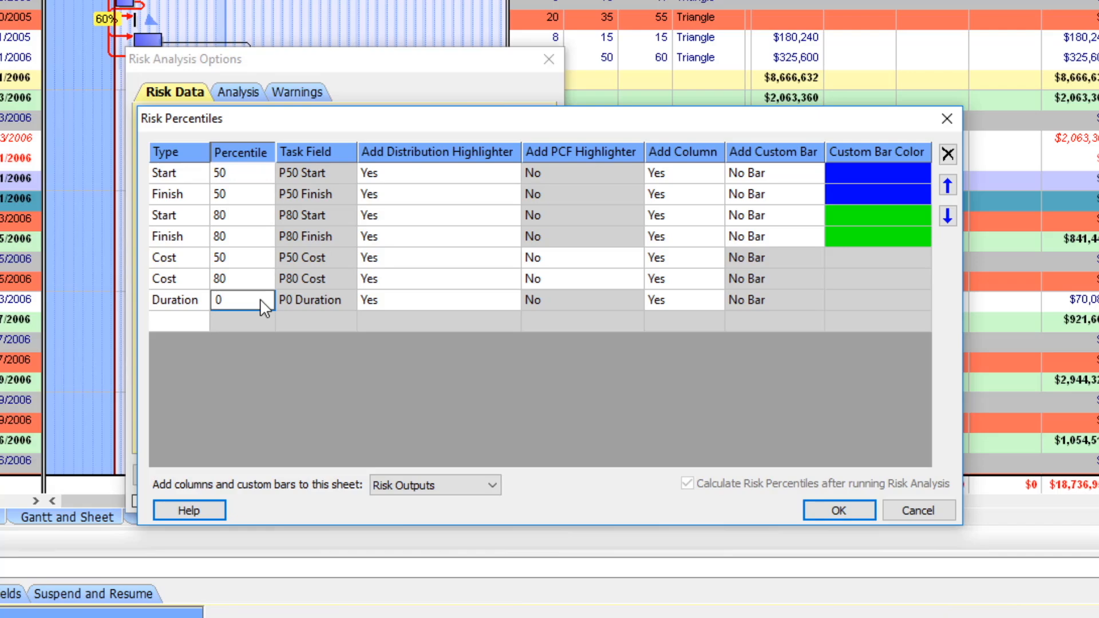
key("BackSpace")
type("90")
key("Tab")
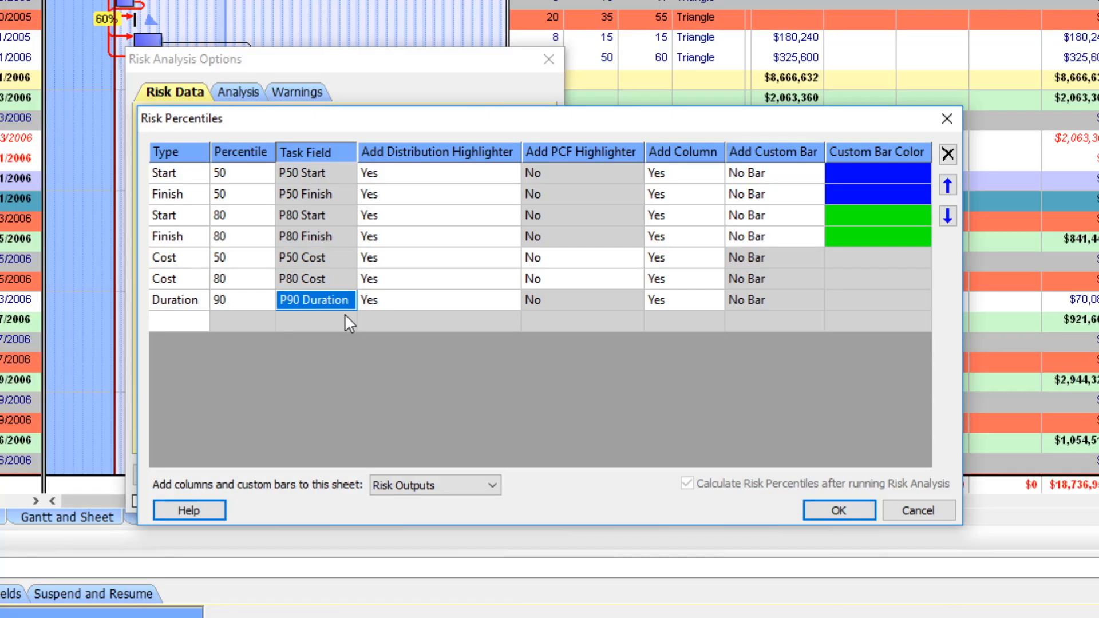
key("Tab")
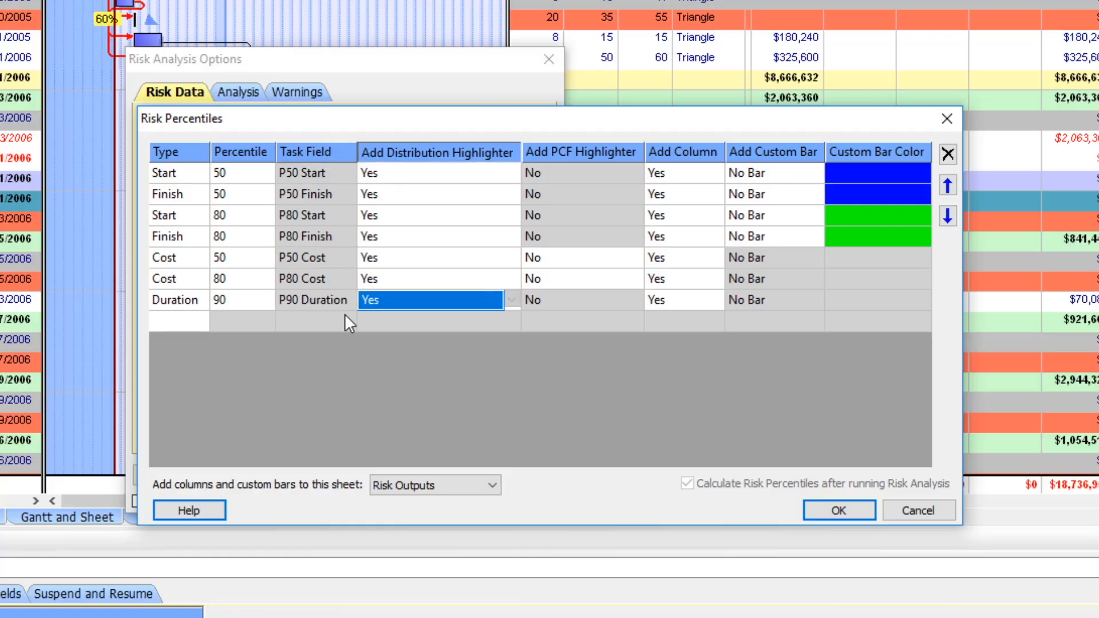
key("Tab")
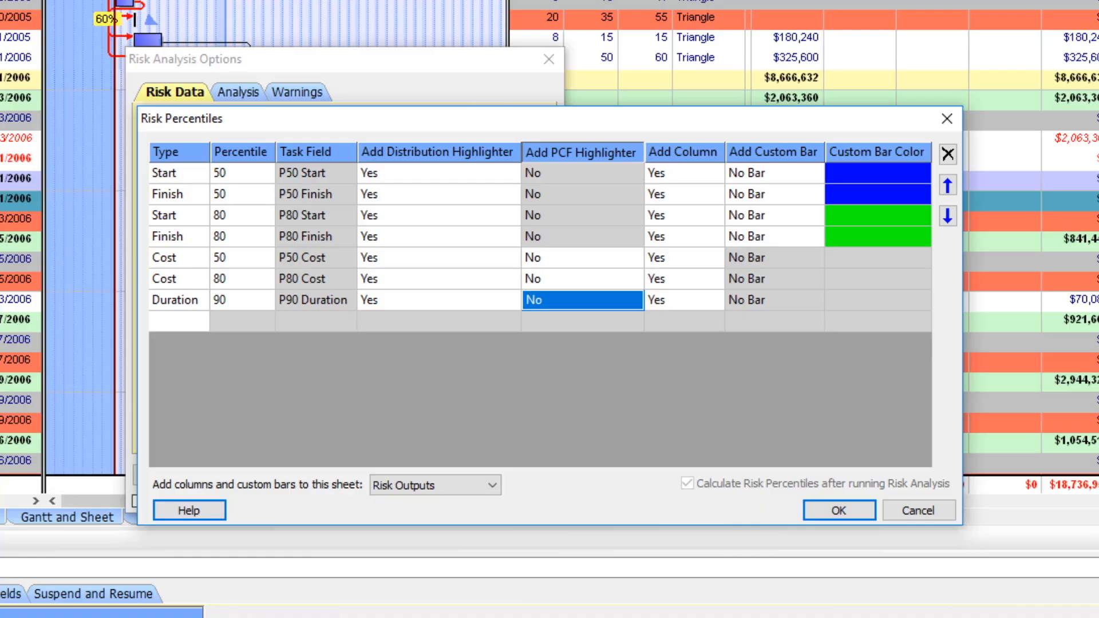
left_click(921, 511)
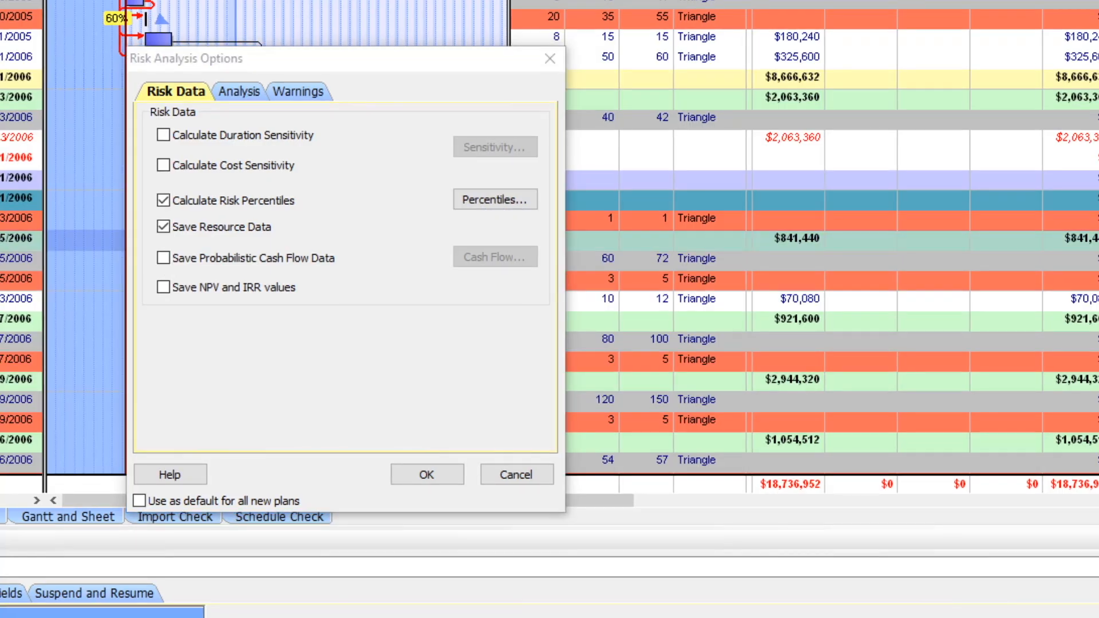
Step: Try saving probabilistic cash flow data for _LABOR instead of _COST, discard the cash flow settings and disable the option again
left_click(164, 259)
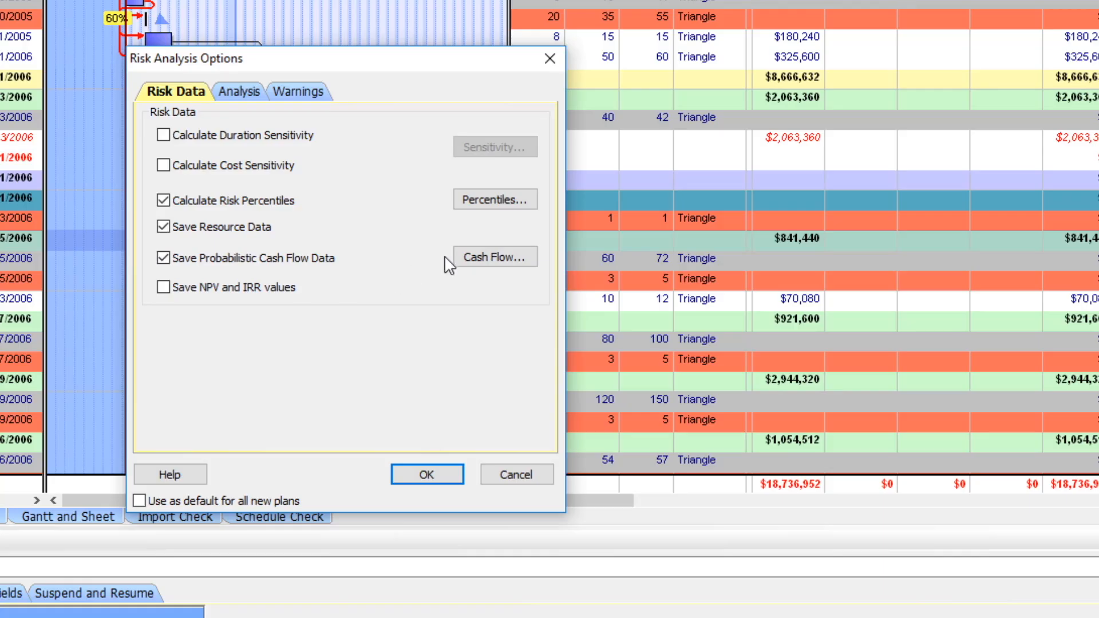
left_click(496, 257)
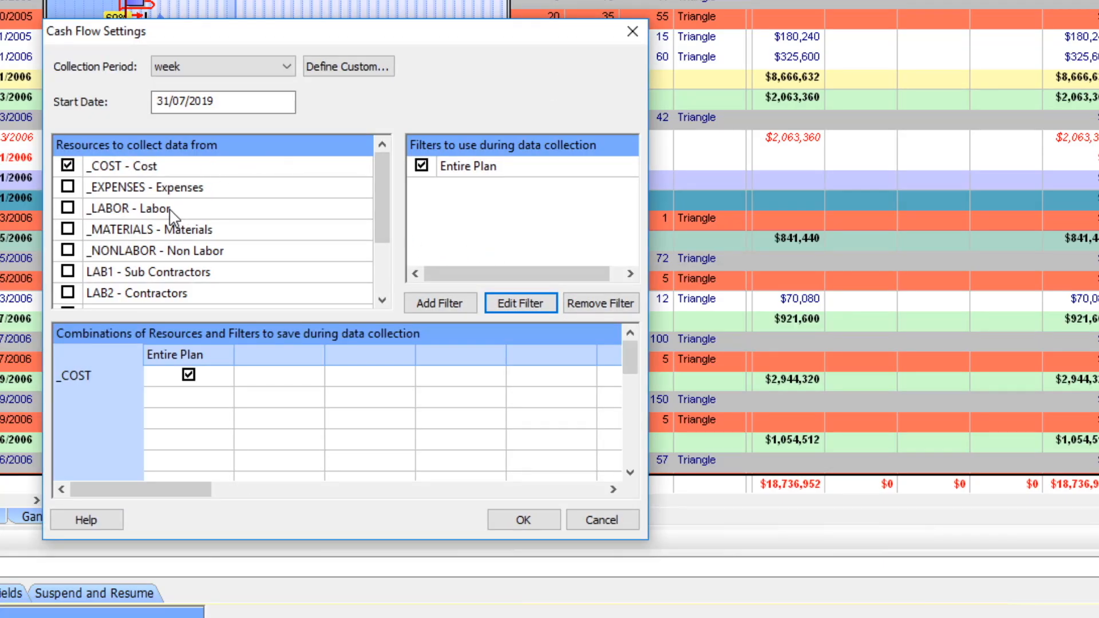
left_click(68, 208)
left_click(68, 165)
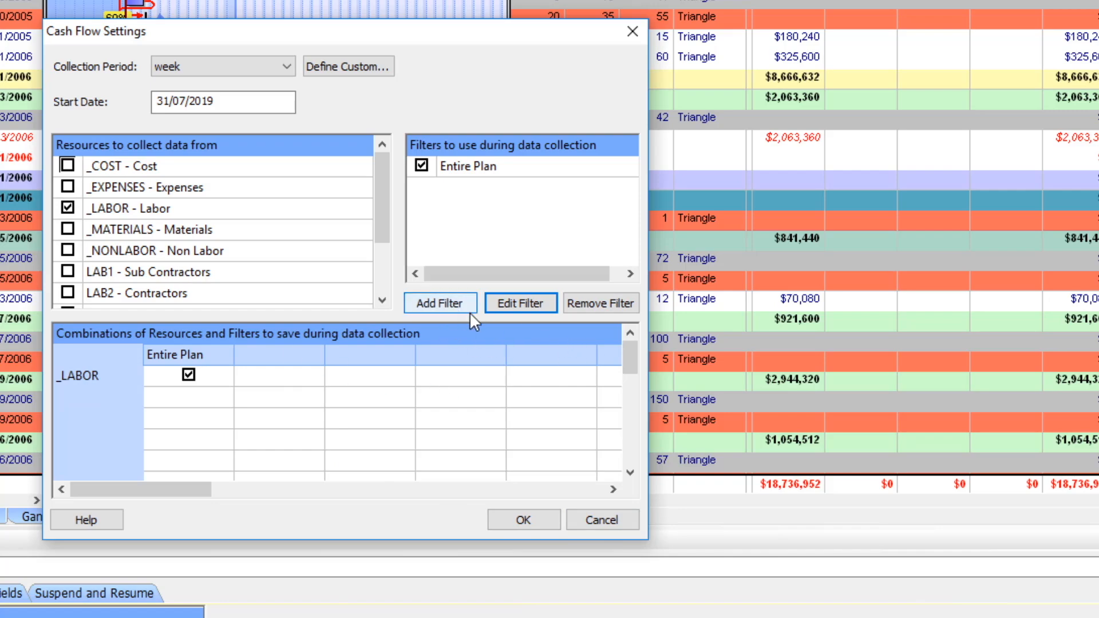
left_click(619, 518)
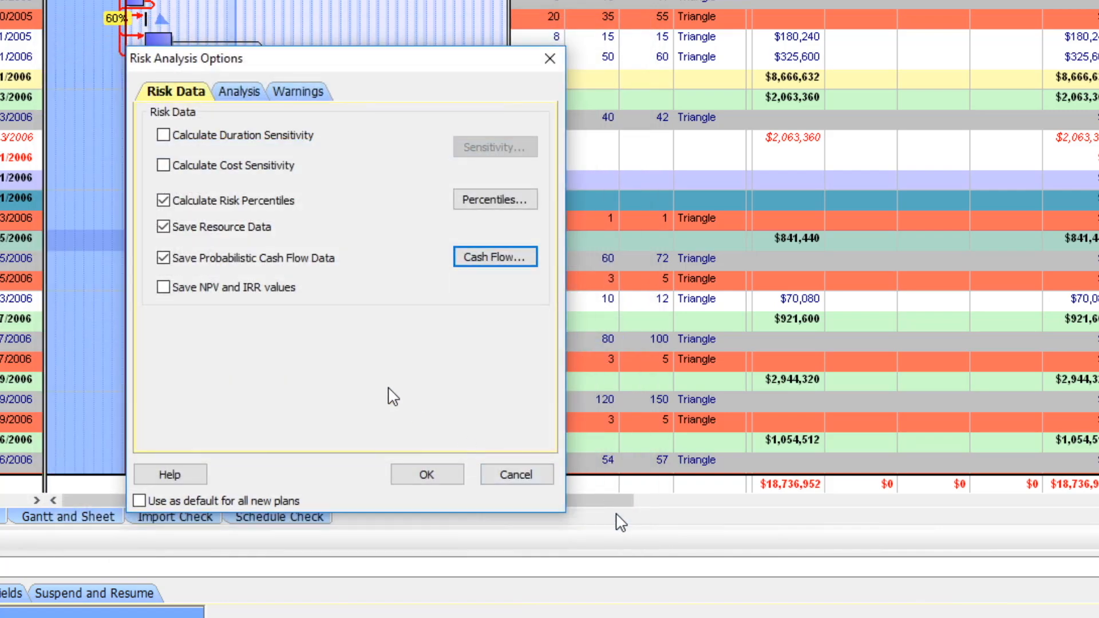
left_click(164, 259)
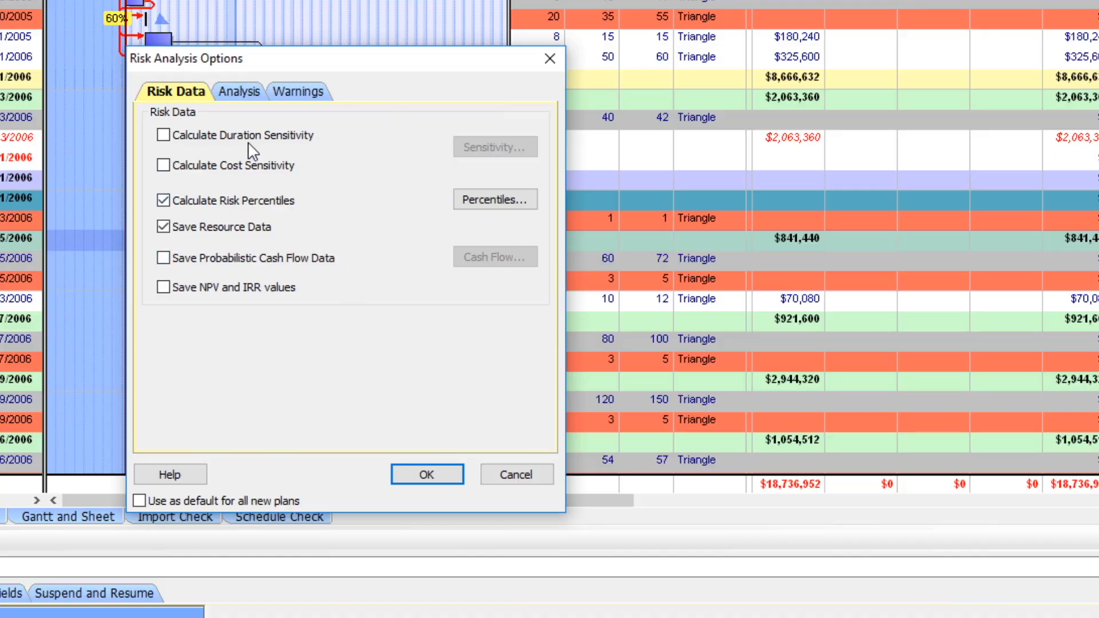
Step: Try the option to analyze until converged, reviewing its convergence settings, disable it again and check the graph choices offered after analysis
left_click(240, 90)
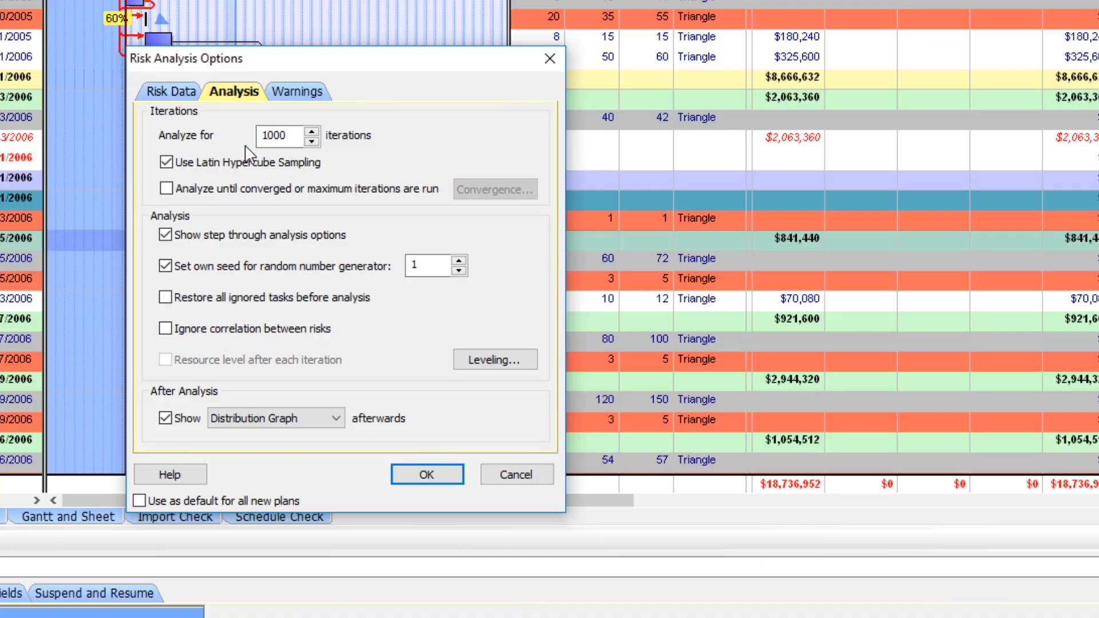
left_click(167, 166)
left_click(166, 164)
left_click(167, 189)
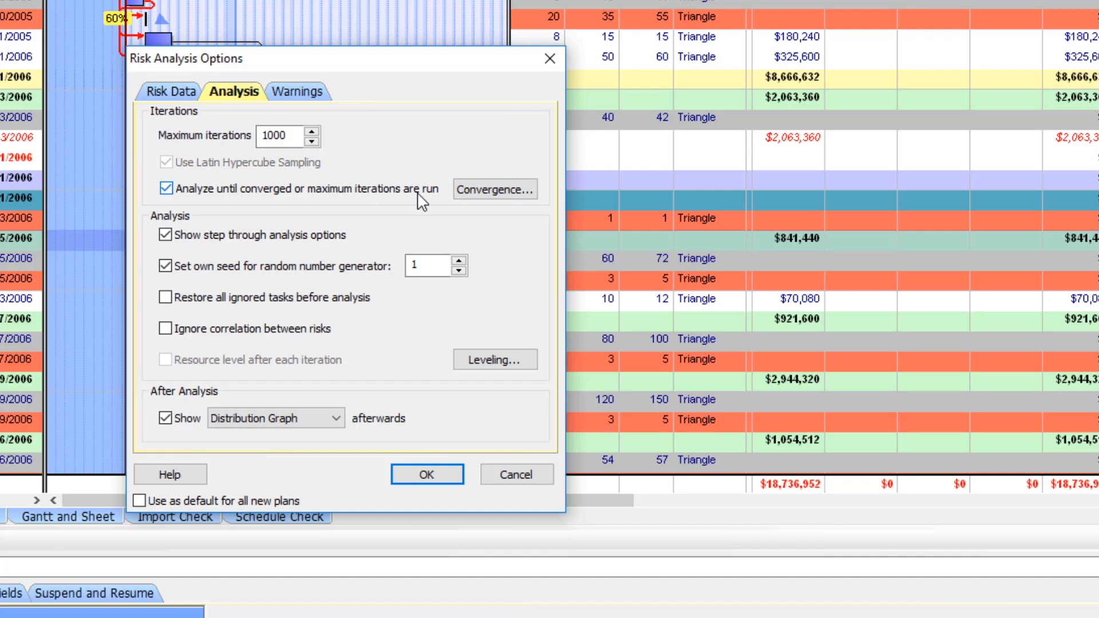
left_click(502, 184)
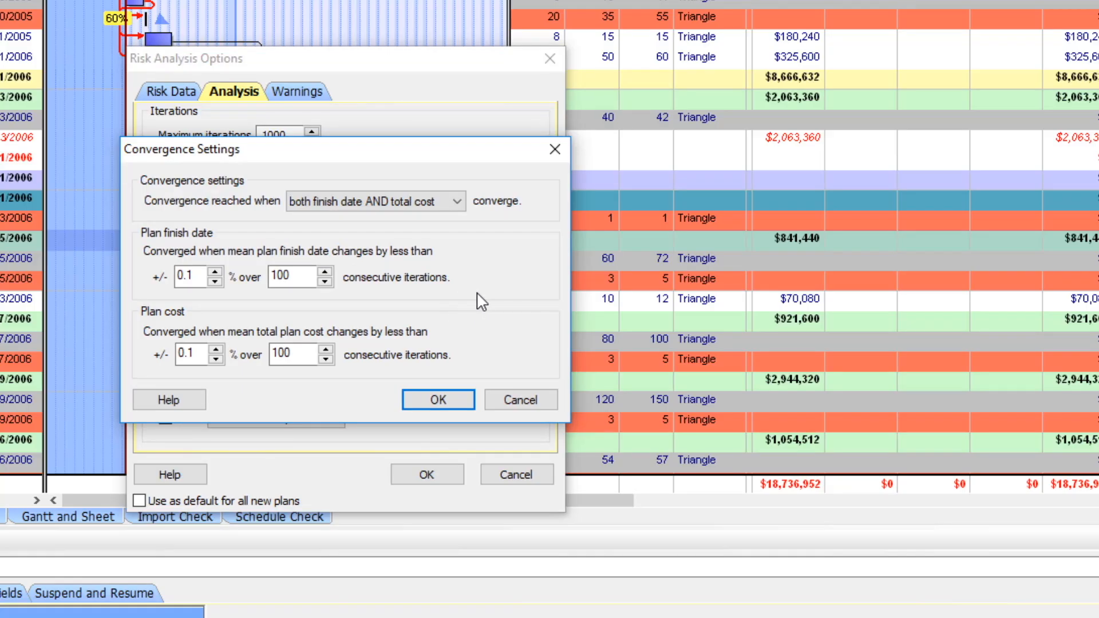
left_click(532, 399)
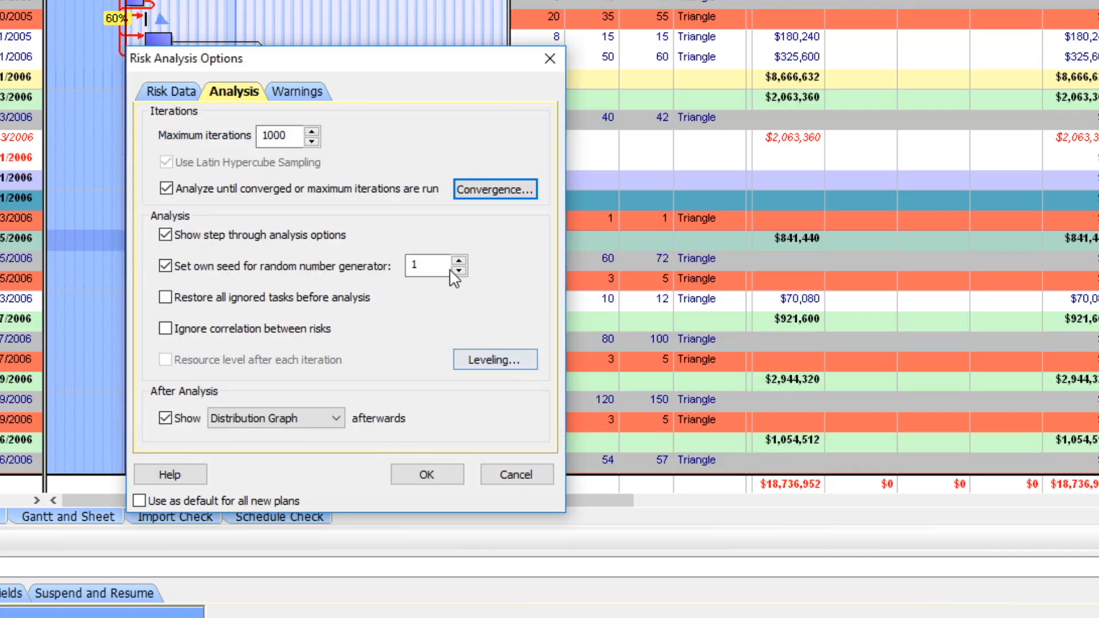
left_click(166, 189)
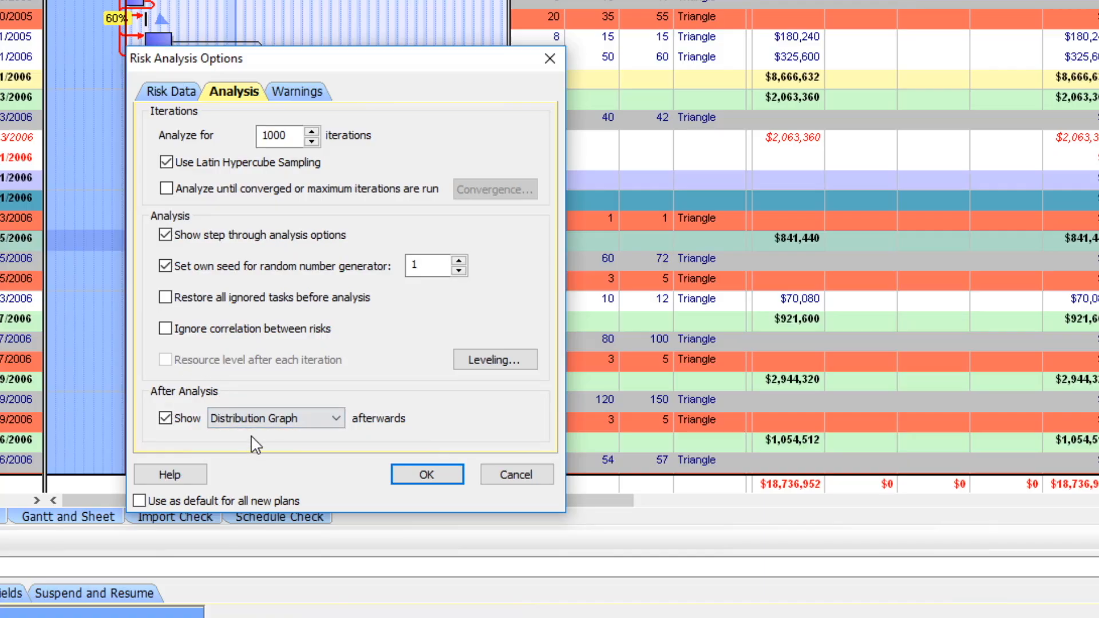
left_click(339, 424)
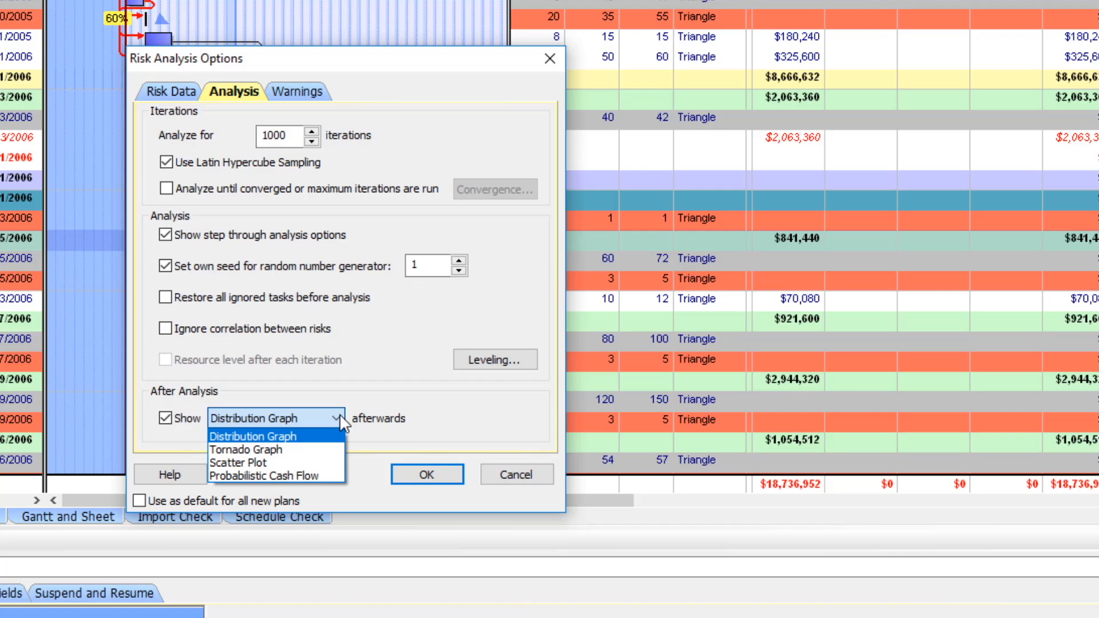
left_click(340, 417)
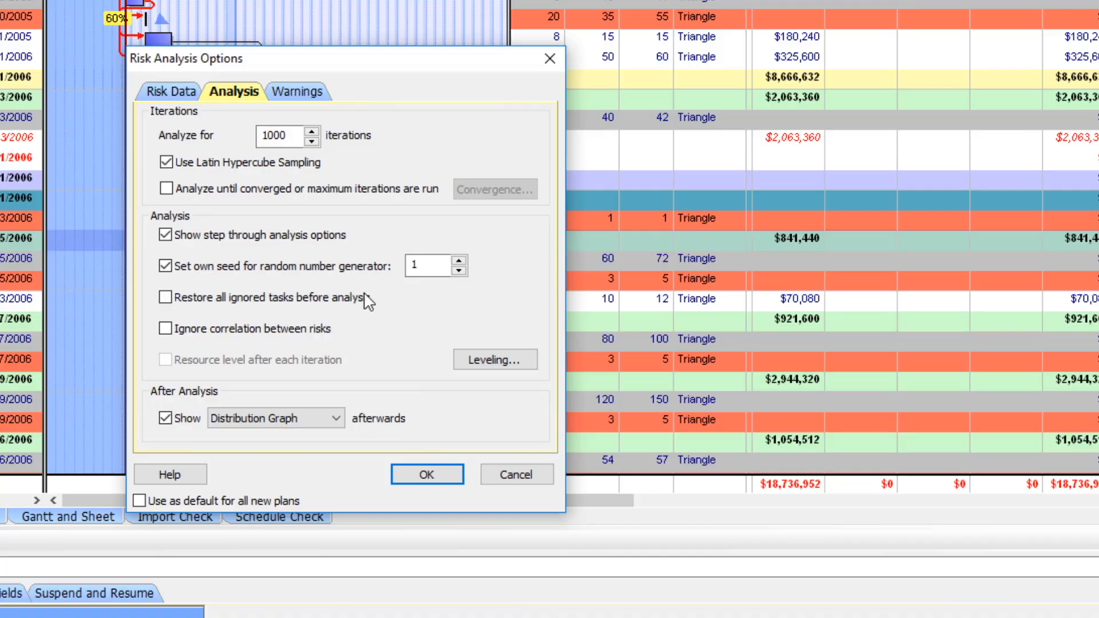
Step: Enable and disable again the warnings about most likely and deterministic values, and accept the risk analysis options
left_click(302, 96)
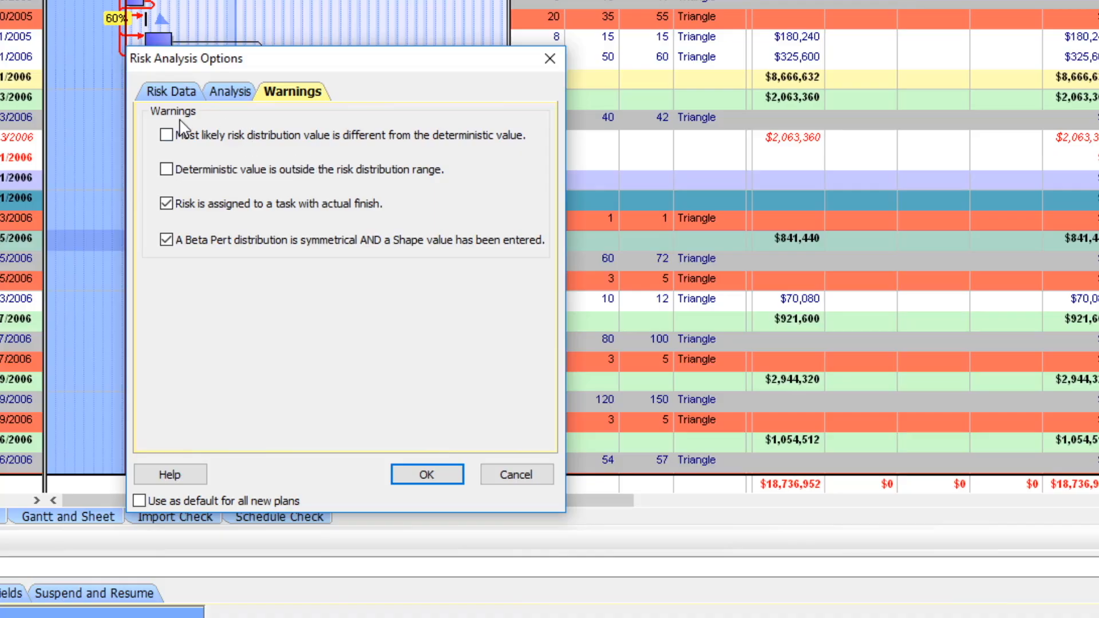
left_click(167, 136)
left_click(167, 168)
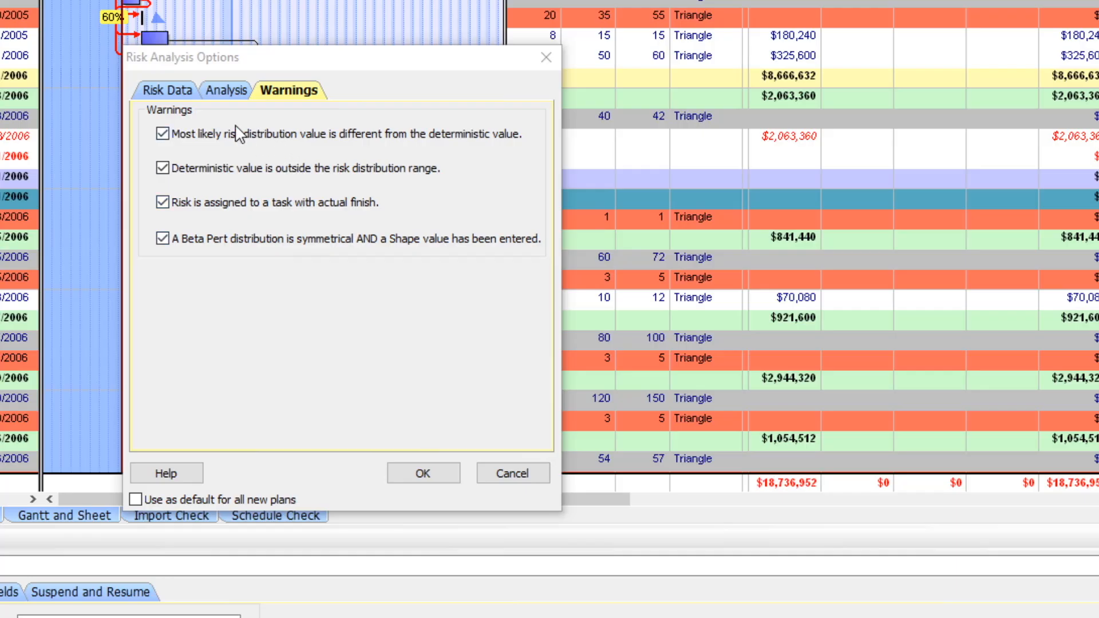
left_click(163, 135)
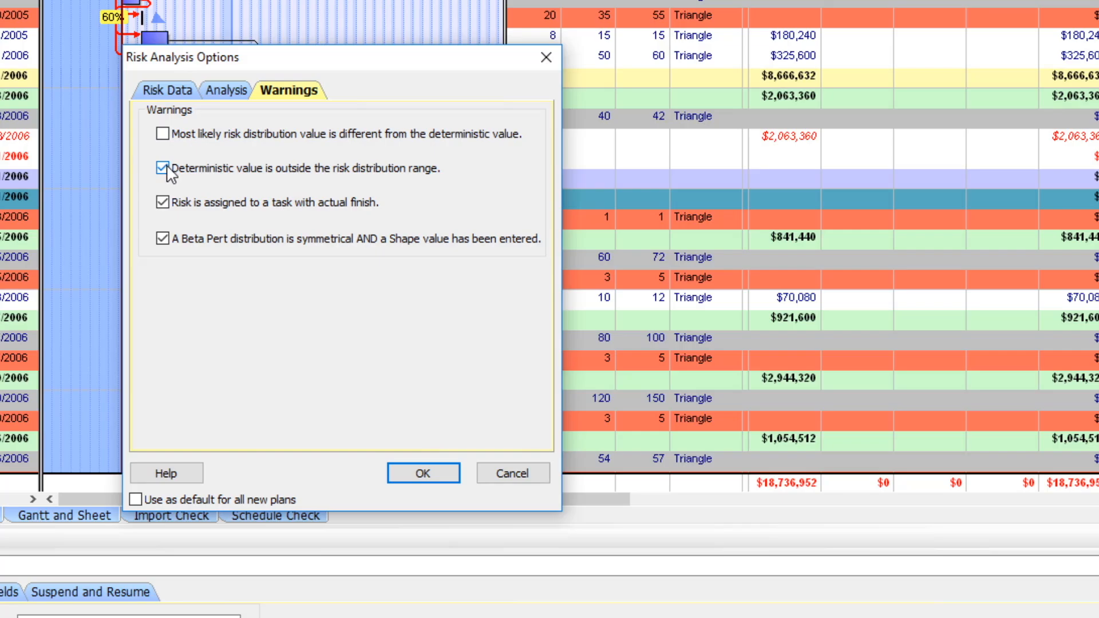
left_click(163, 169)
left_click(437, 475)
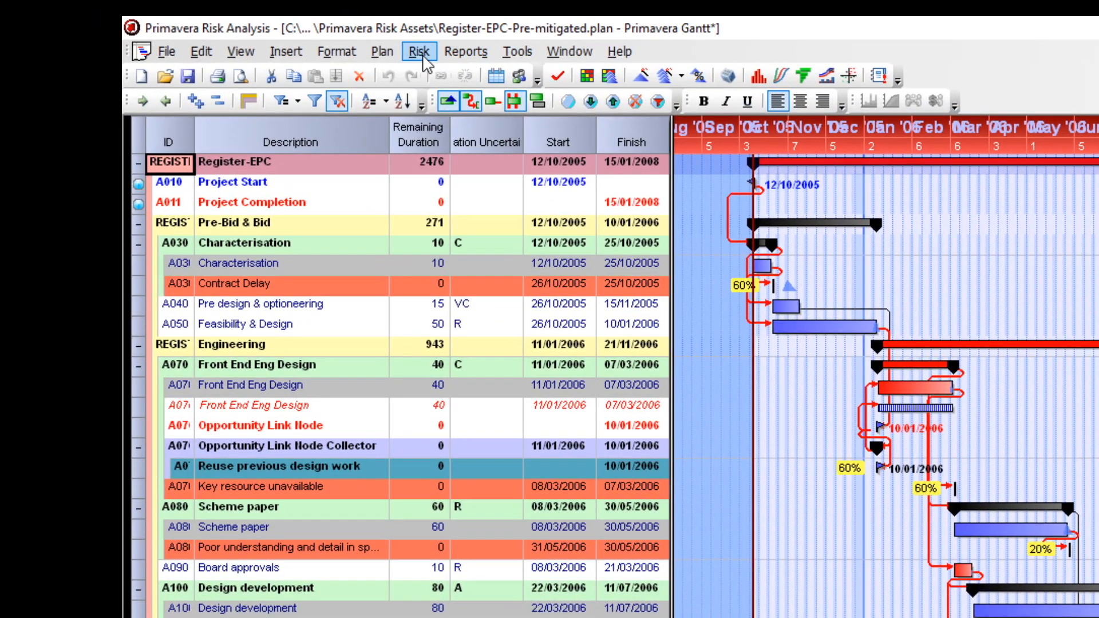
Step: Start a risk analysis of 1000 iterations with step-through and a Distribution Graph afterwards, and step through the first iteration
left_click(423, 58)
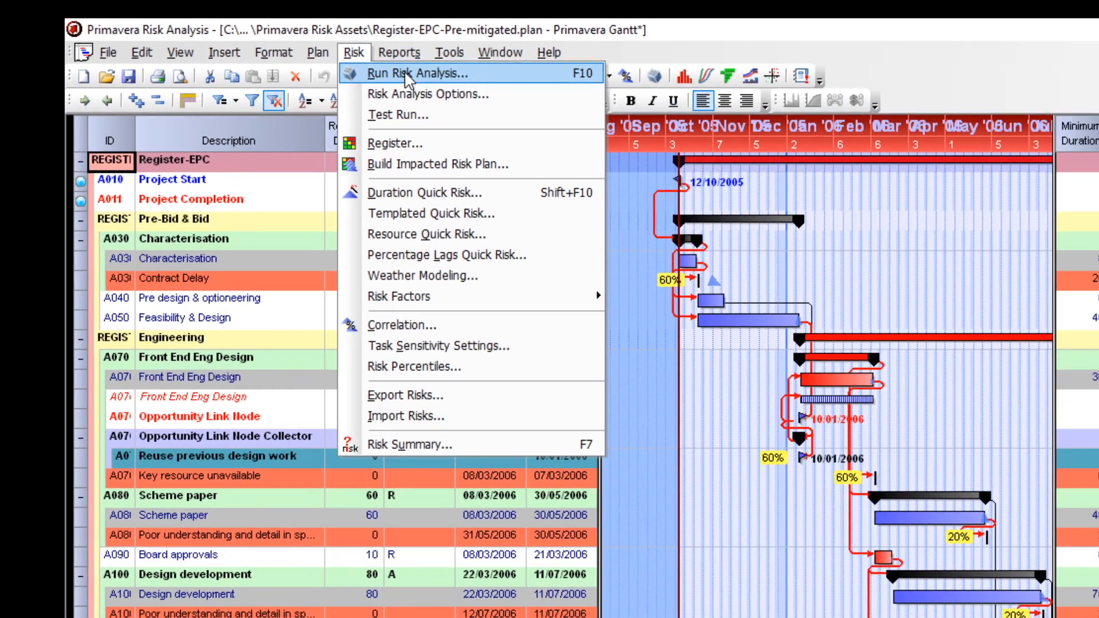
left_click(435, 72)
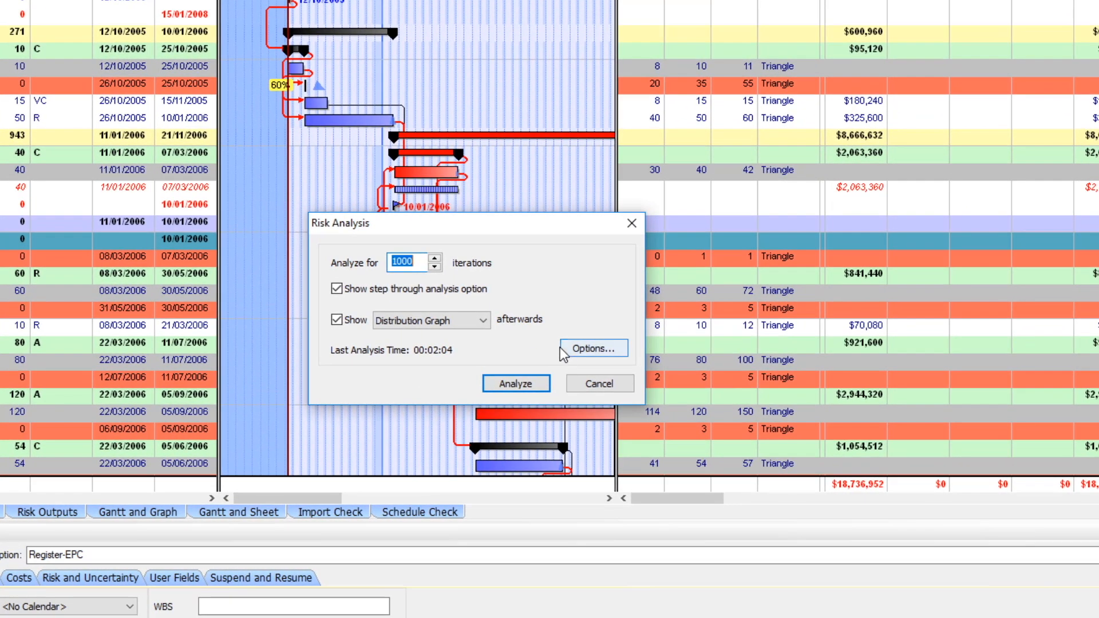
left_click(595, 348)
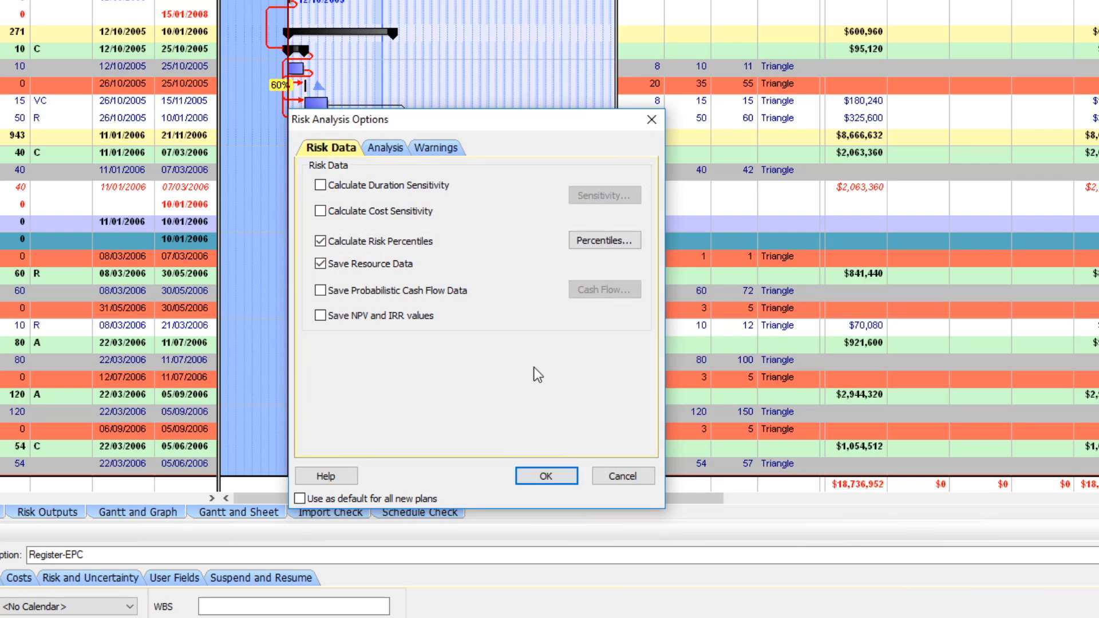
left_click(630, 476)
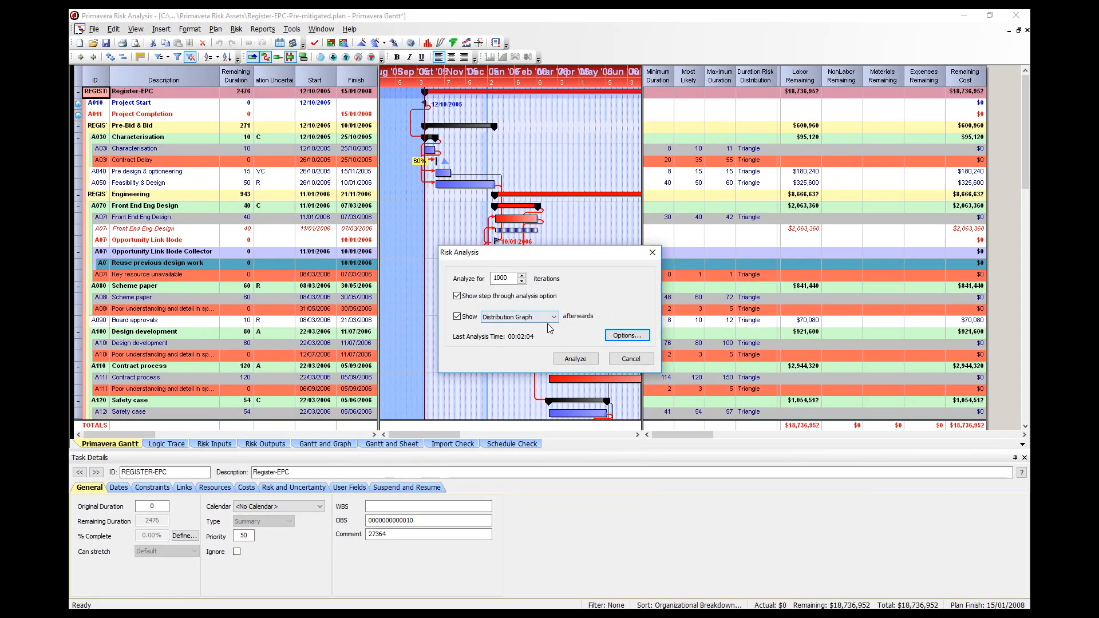
left_click(569, 358)
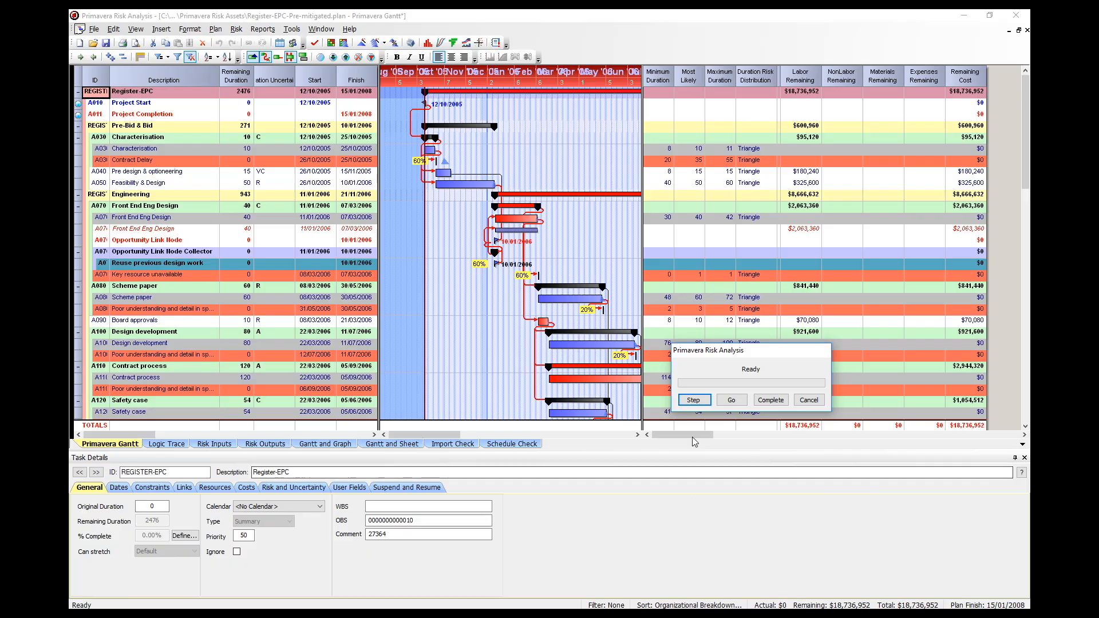
left_click(693, 399)
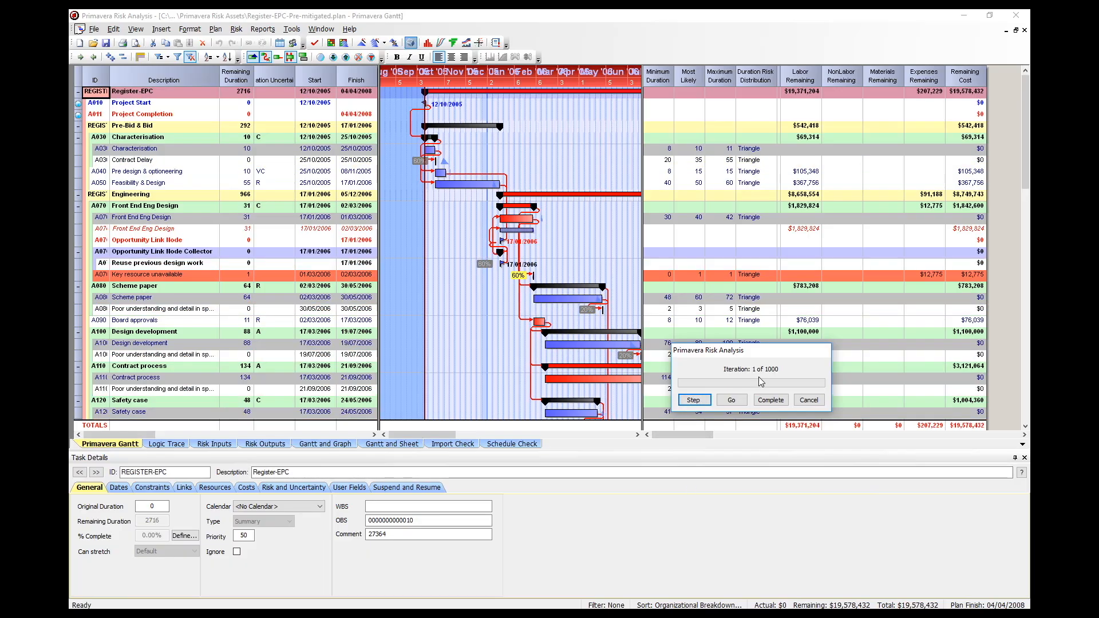
Step: Step through four more iterations of the risk analysis one at a time
left_click(694, 400)
left_click(694, 400)
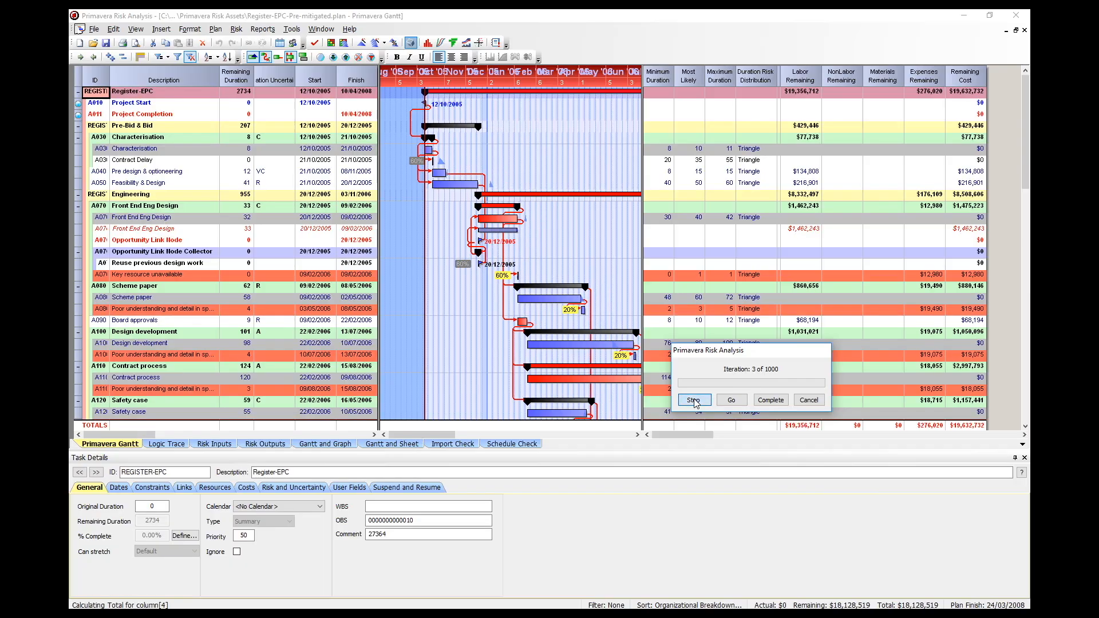
left_click(693, 400)
left_click(694, 400)
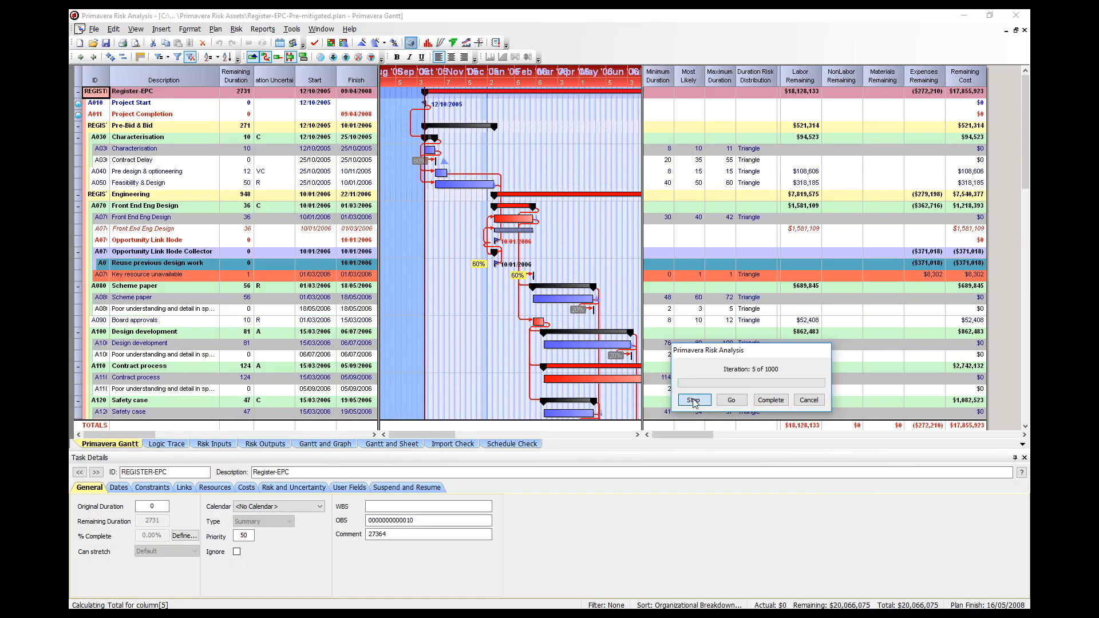
Step: Run the iterations continuously with the project redrawn after each calculation, and pause the run
left_click(731, 399)
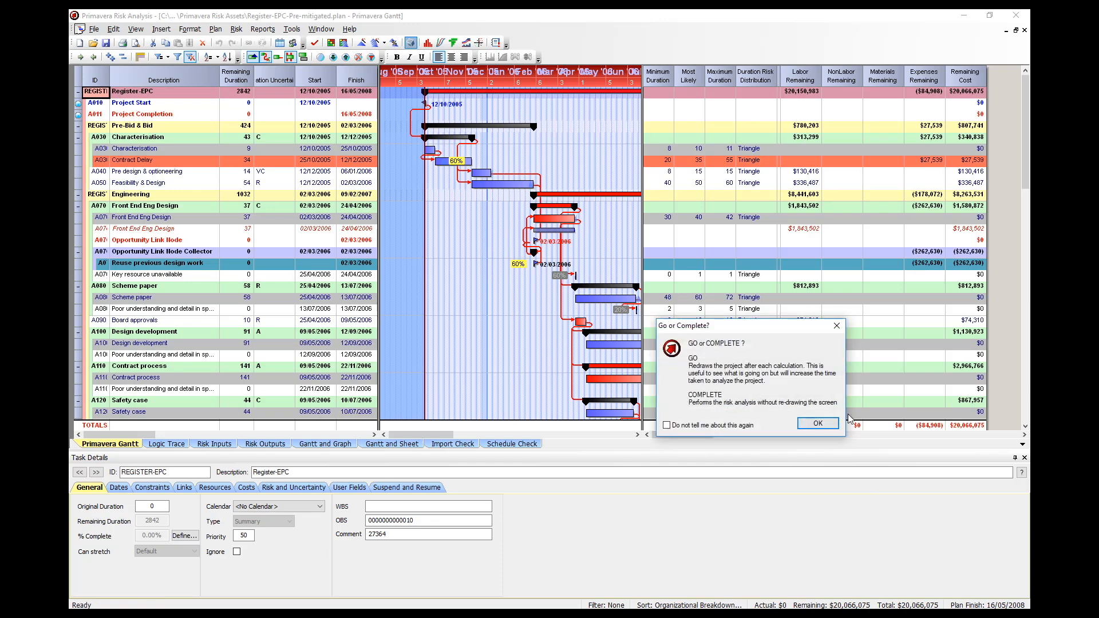
left_click(819, 424)
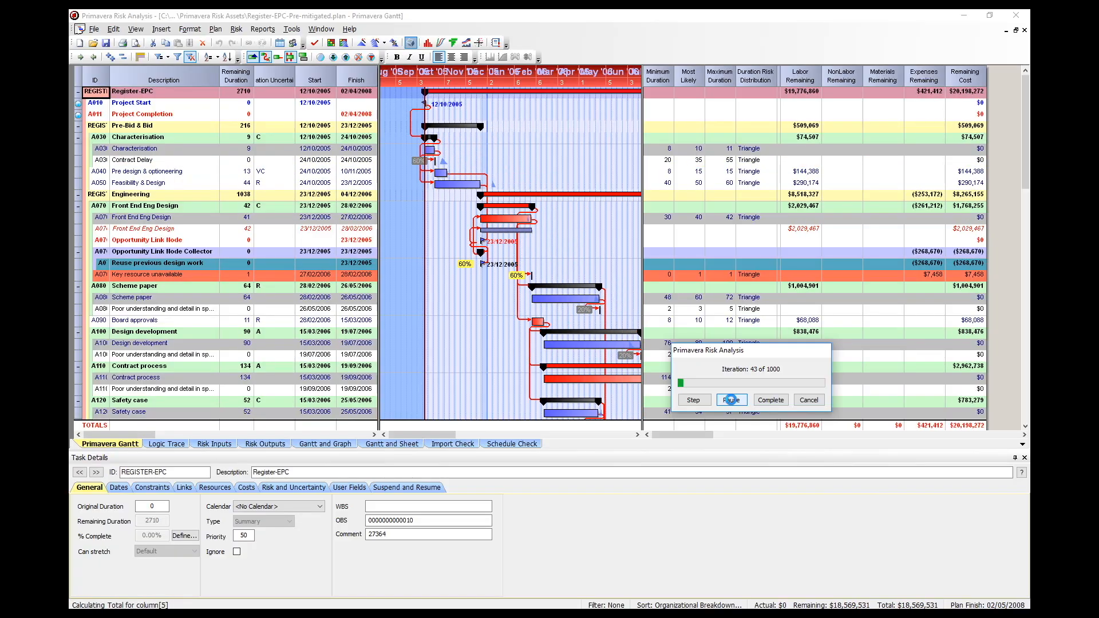
left_click(731, 399)
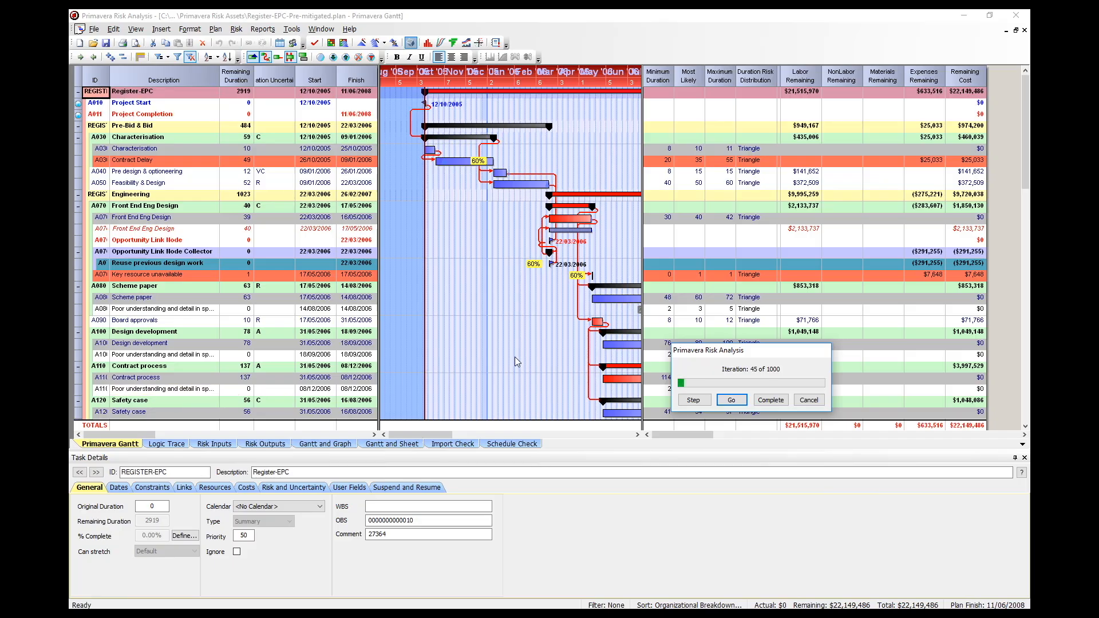
Step: Filter the Gantt to the predecessors of the A110 Contract process summary task, resume the risk analysis and pause it again
left_click(154, 369)
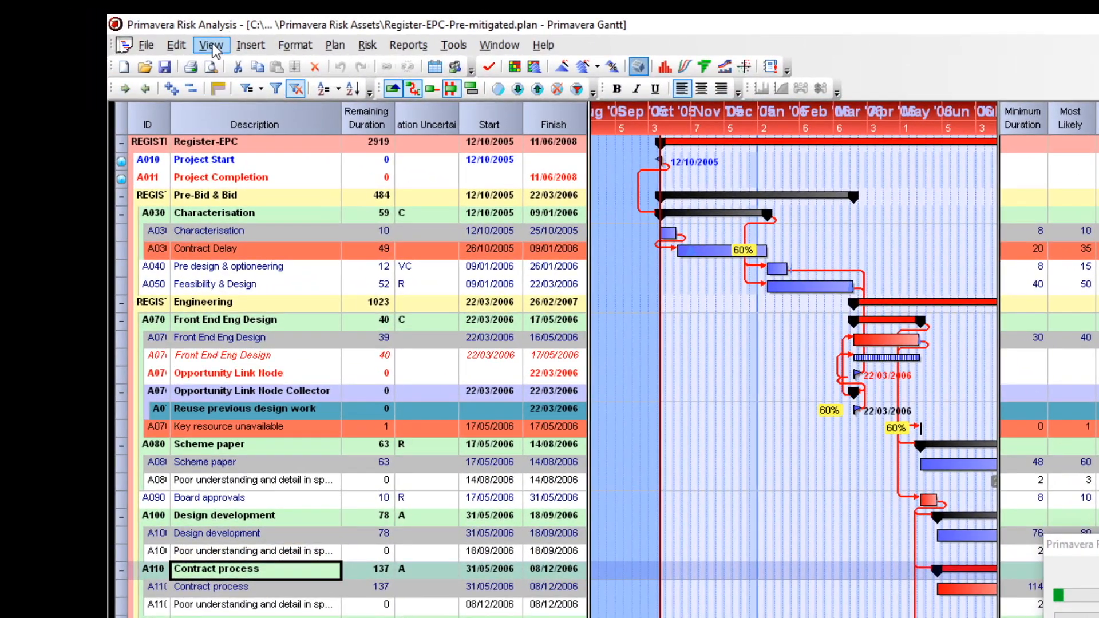
left_click(212, 47)
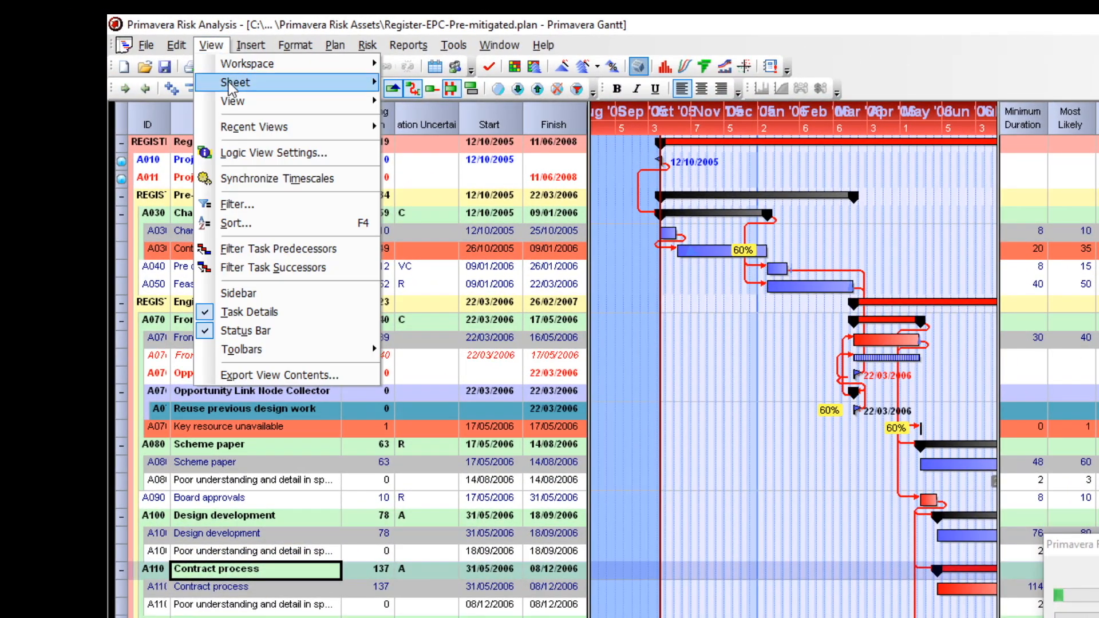
left_click(264, 249)
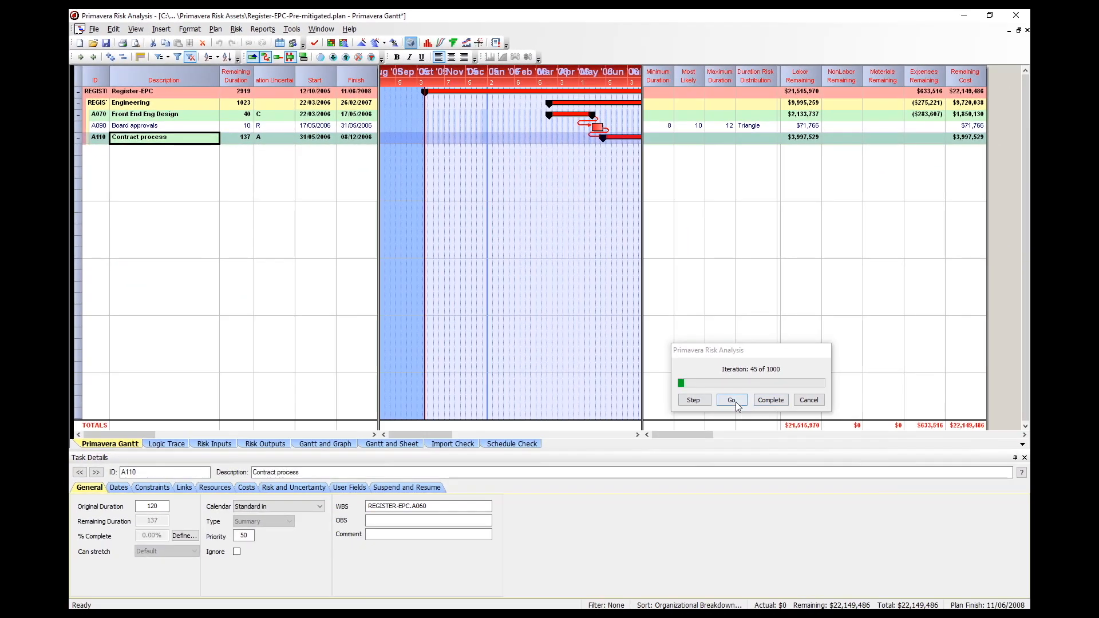
left_click(936, 514)
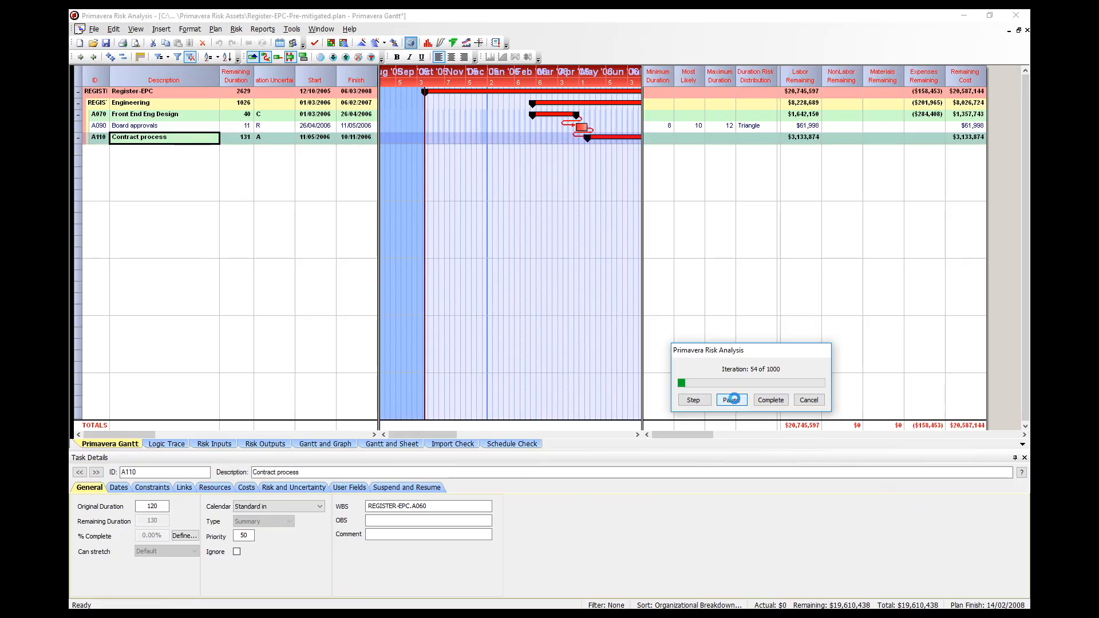
left_click(731, 400)
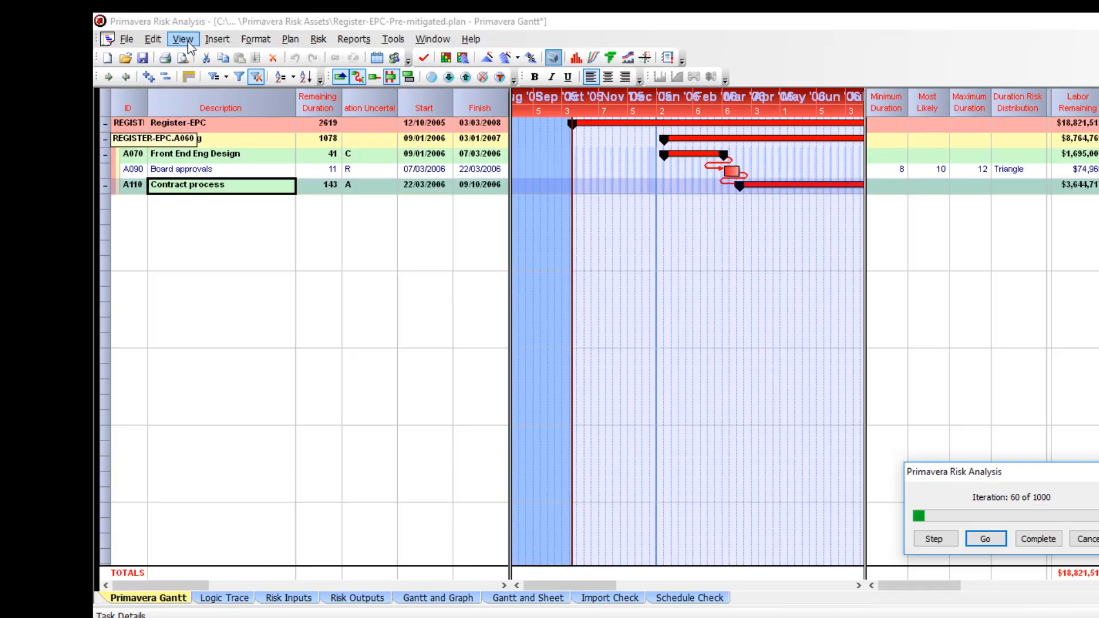
Step: Filter the Gantt to the successors of A110 Contract process instead and bring their bars from late 2006 onwards into view
left_click(181, 39)
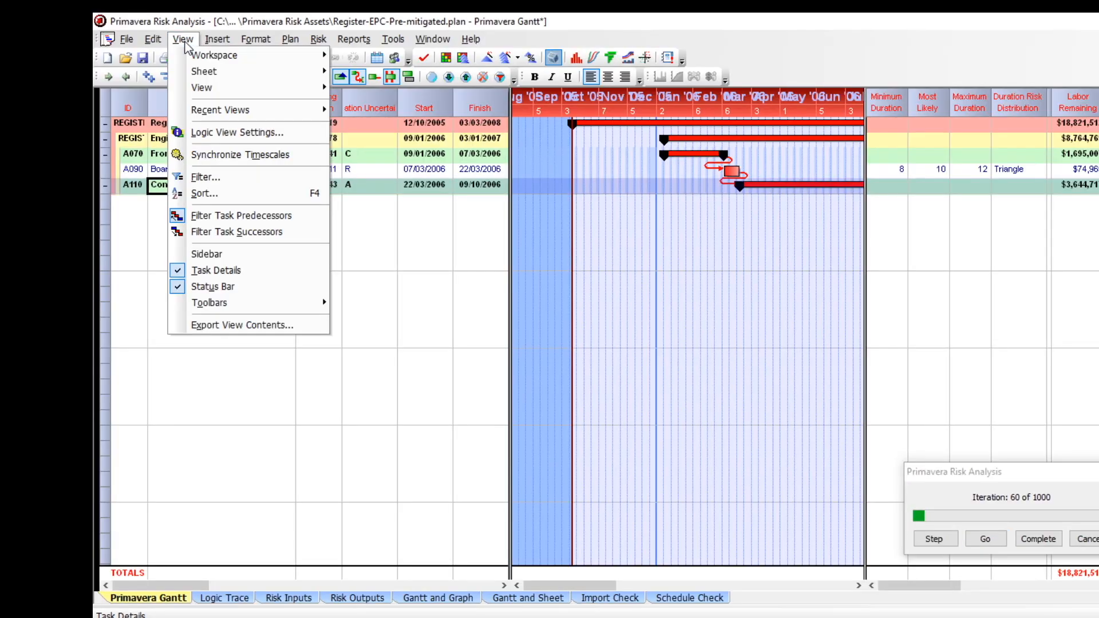
left_click(235, 232)
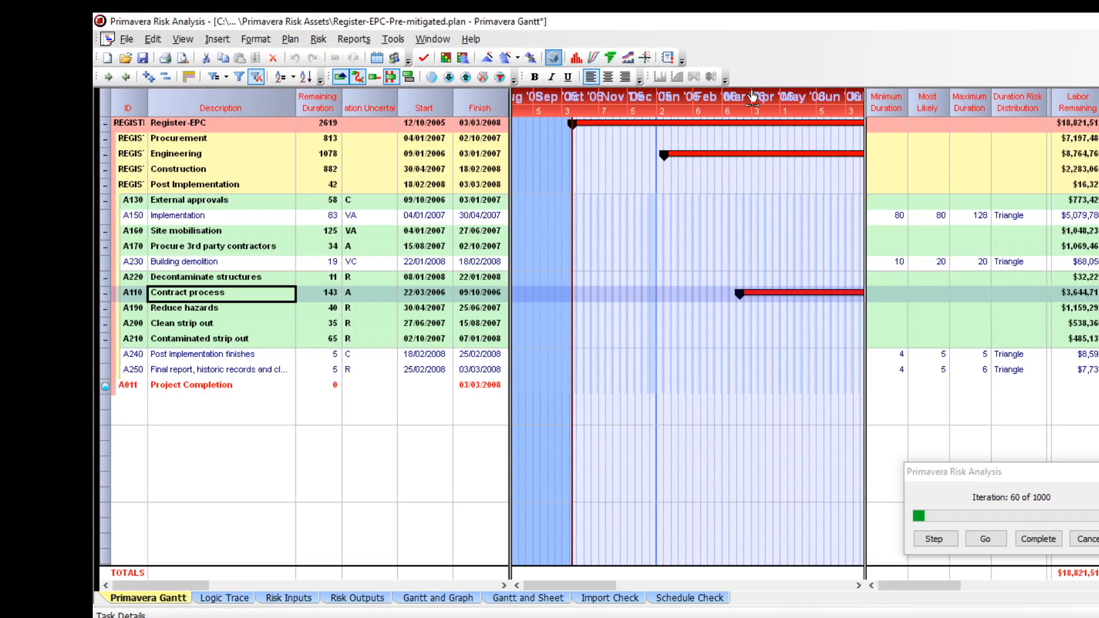
left_click_drag(752, 98, 455, 170)
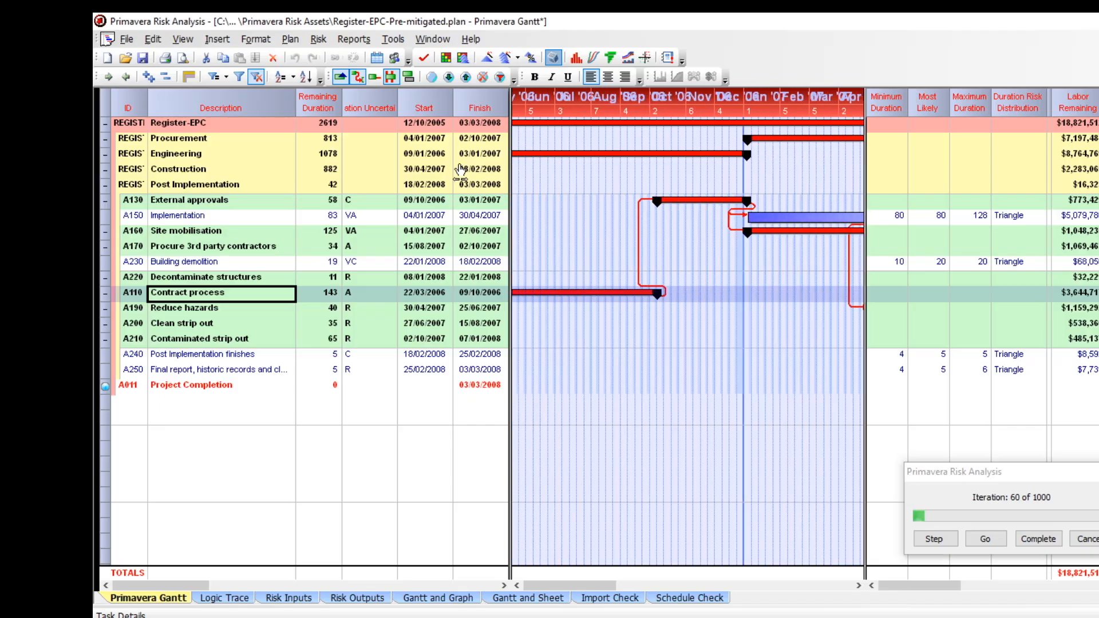
Step: Resume the risk analysis, complete the remaining iterations without redrawing the screen, and close the resulting Distribution Graph with its settings accepted
left_click(994, 541)
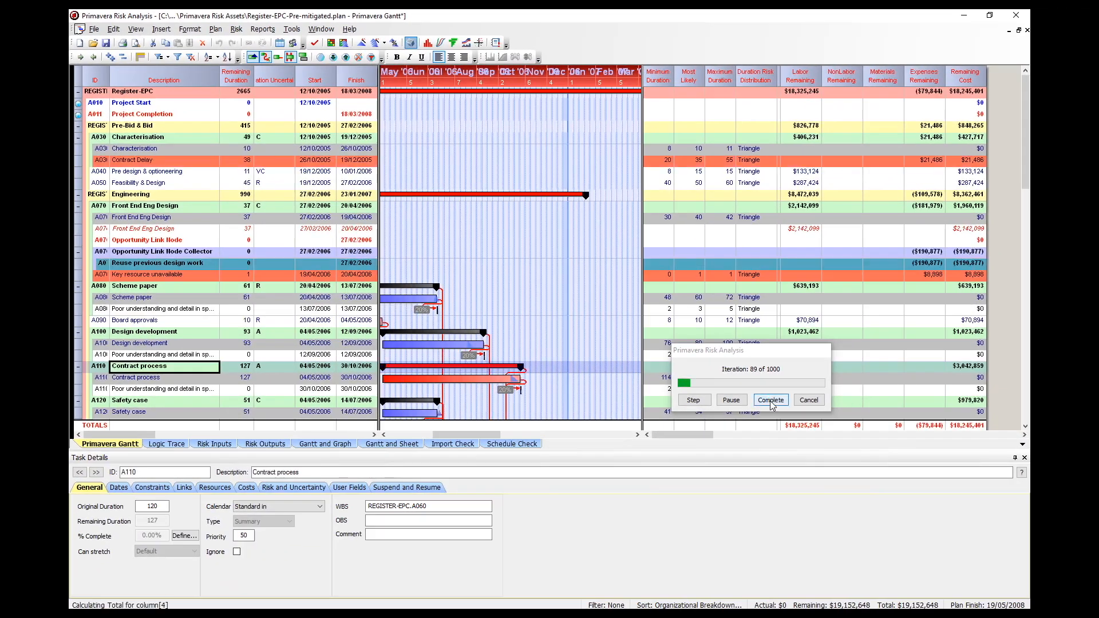
left_click(771, 400)
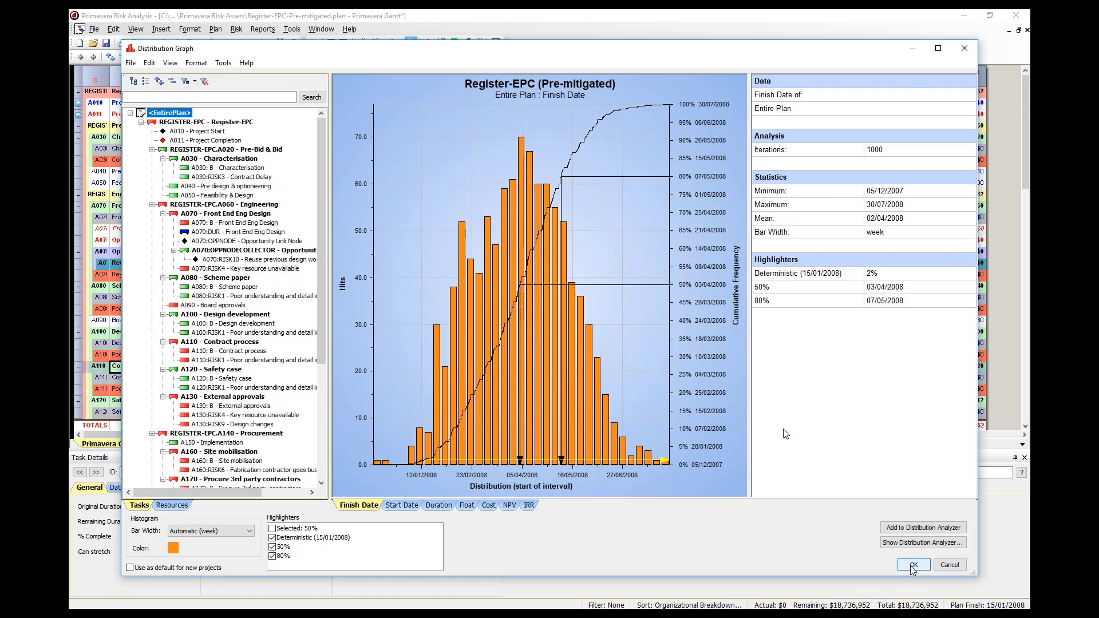
left_click(908, 565)
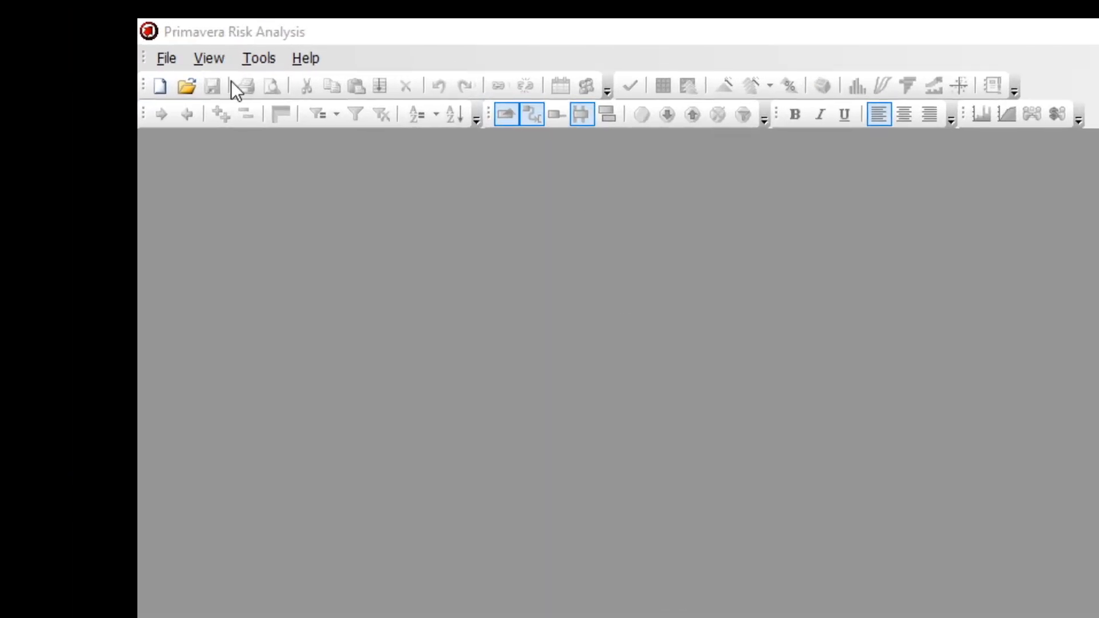
Step: Reopen the recent plan Register-EPC-Pre-mitigated.plan and open its Distribution Graph
left_click(185, 59)
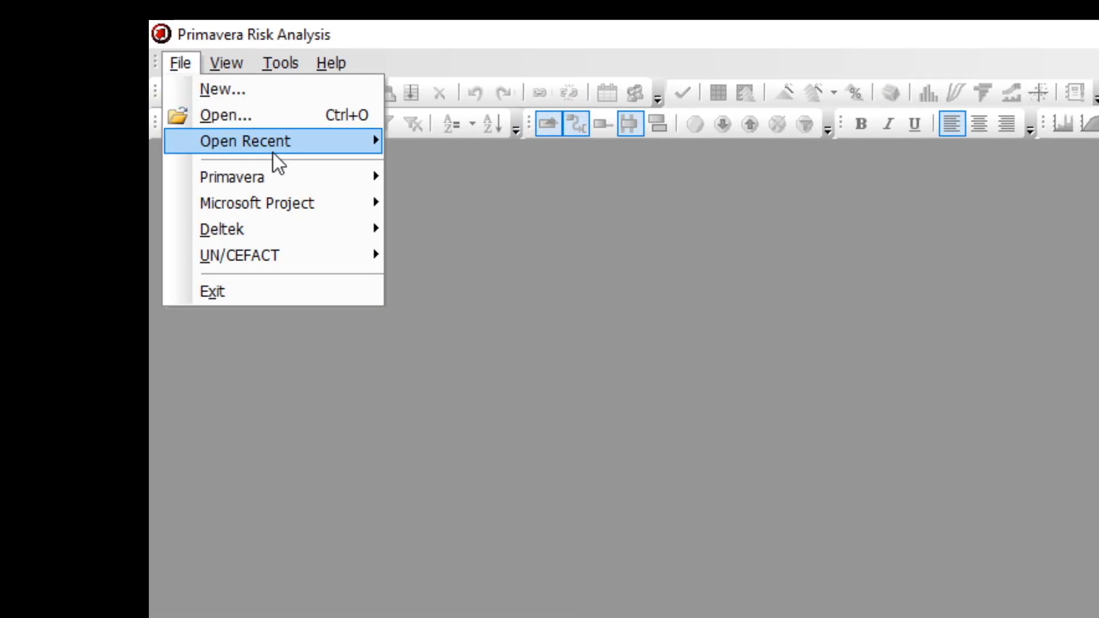
mouse_move(273, 148)
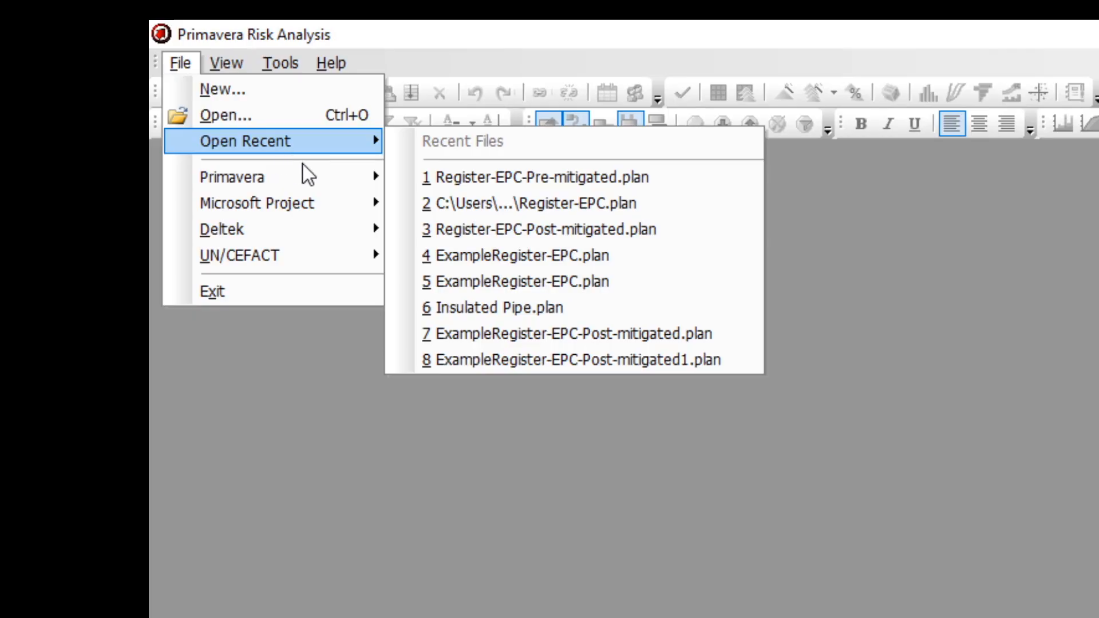
left_click(507, 180)
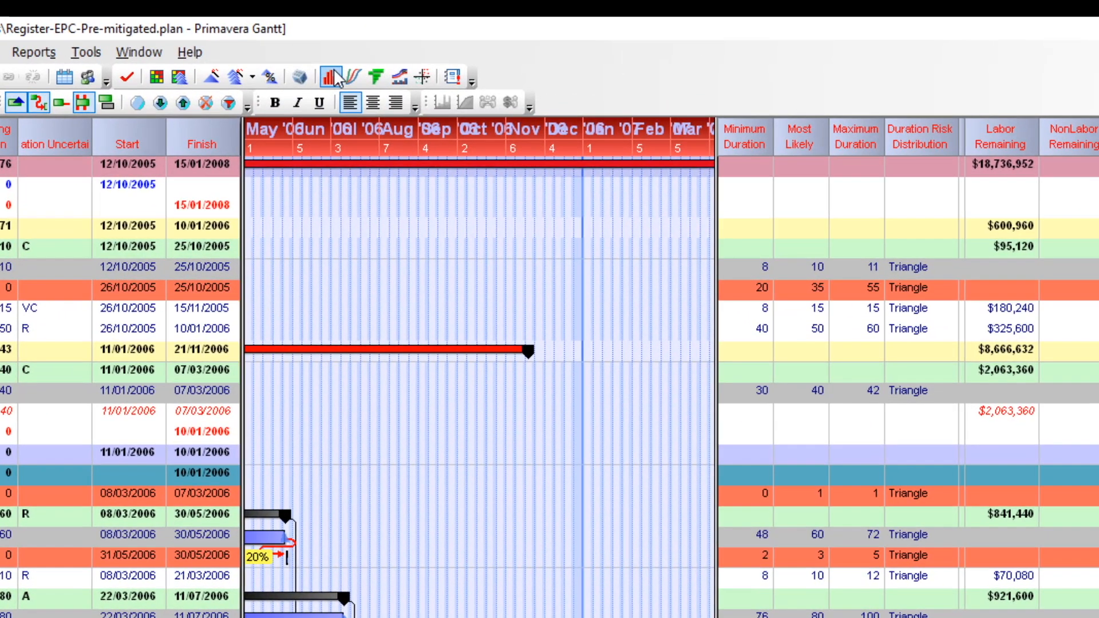
left_click(331, 76)
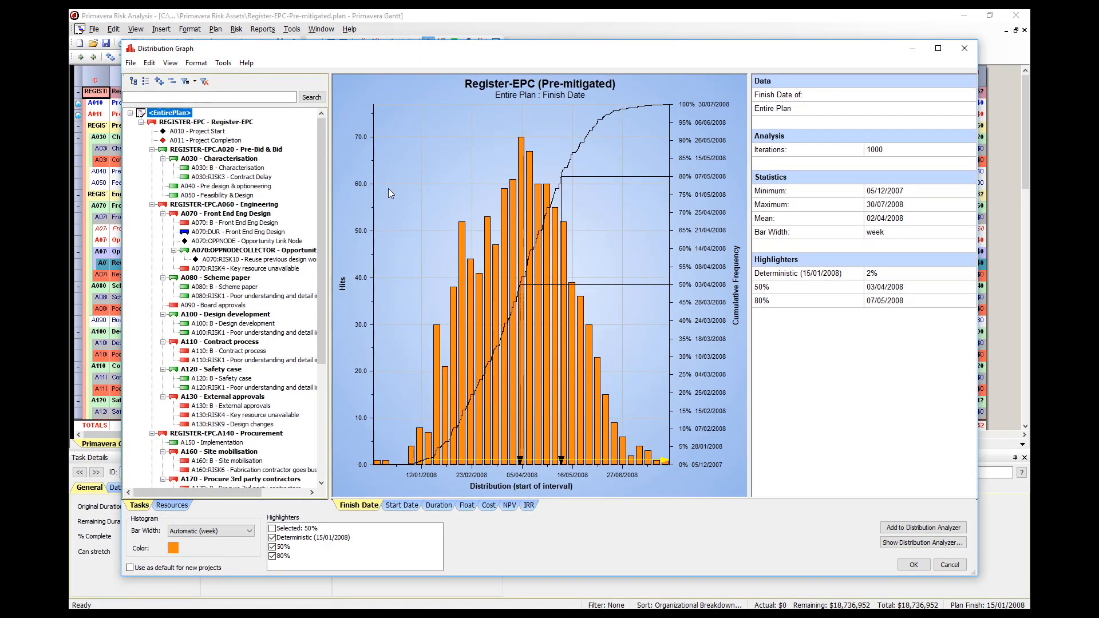
left_click(131, 64)
mouse_move(150, 64)
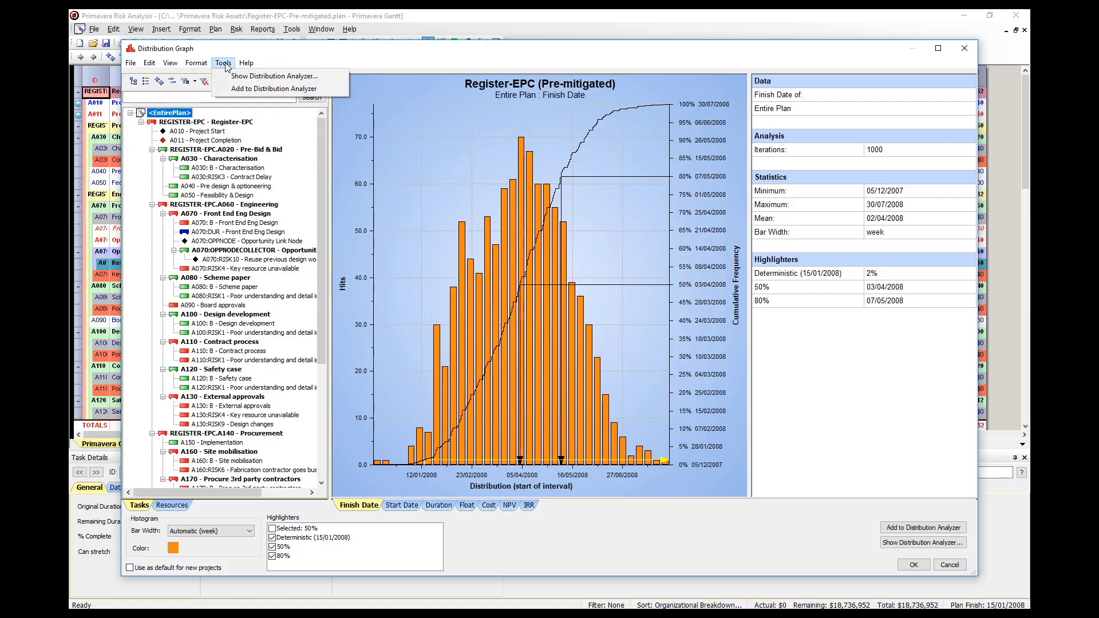
mouse_move(241, 70)
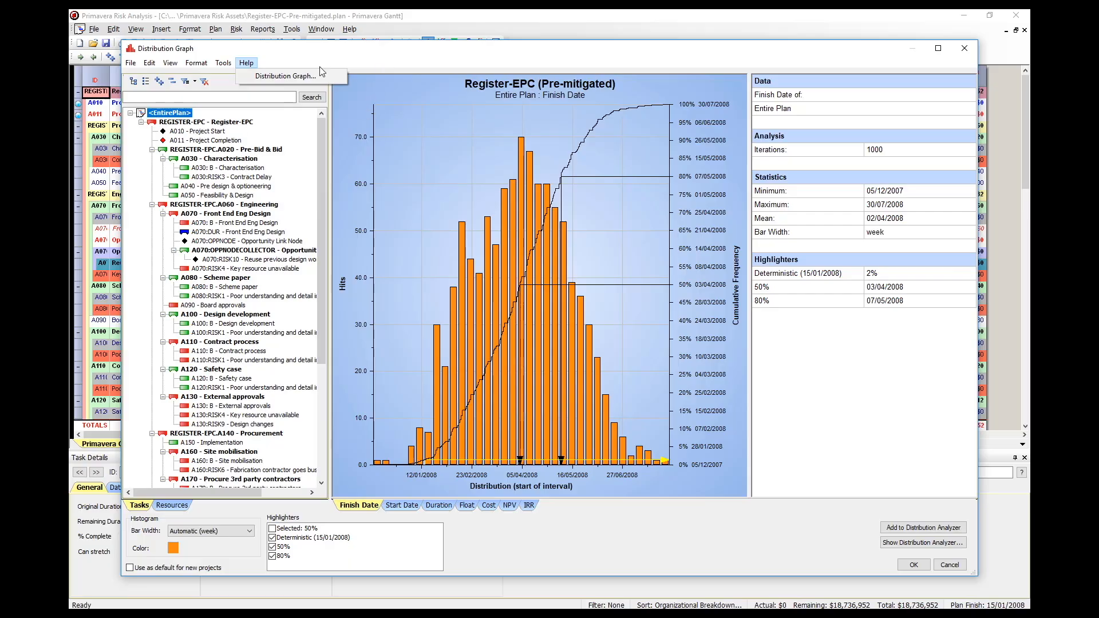
left_click(362, 66)
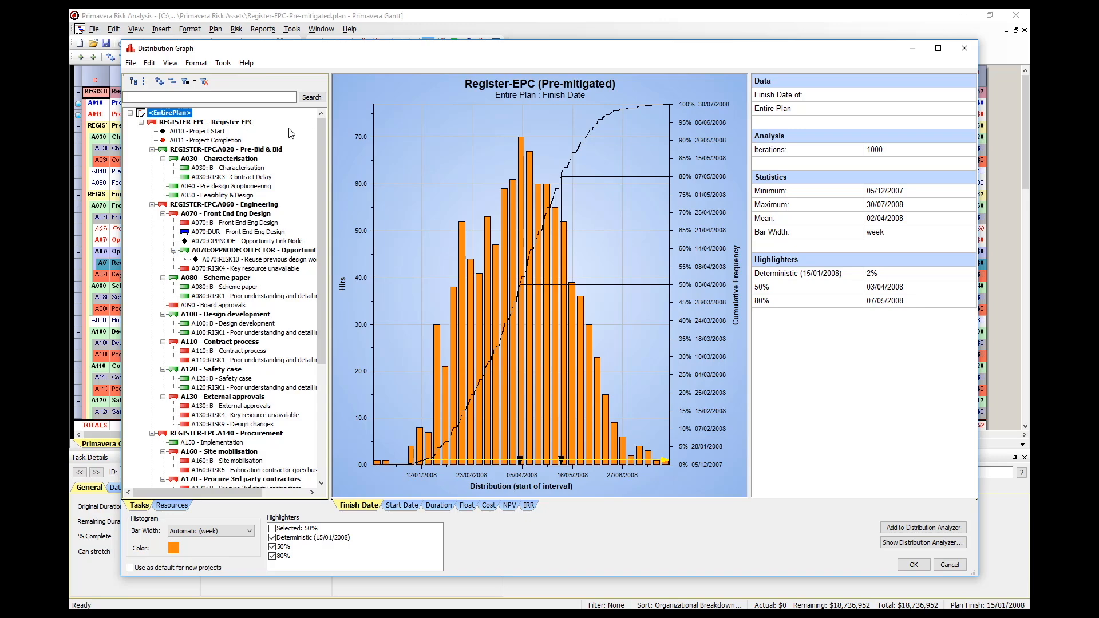
Step: View the finish date distribution of A030 Characterisation, and switch the graph to A011 Project Completion
left_click(235, 168)
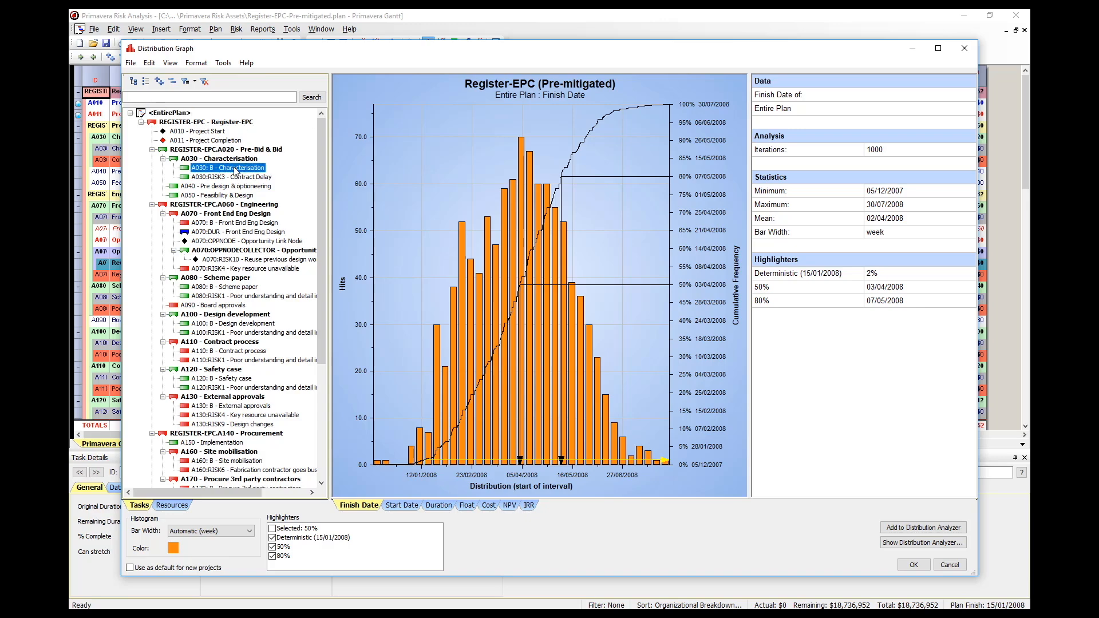
left_click(234, 161)
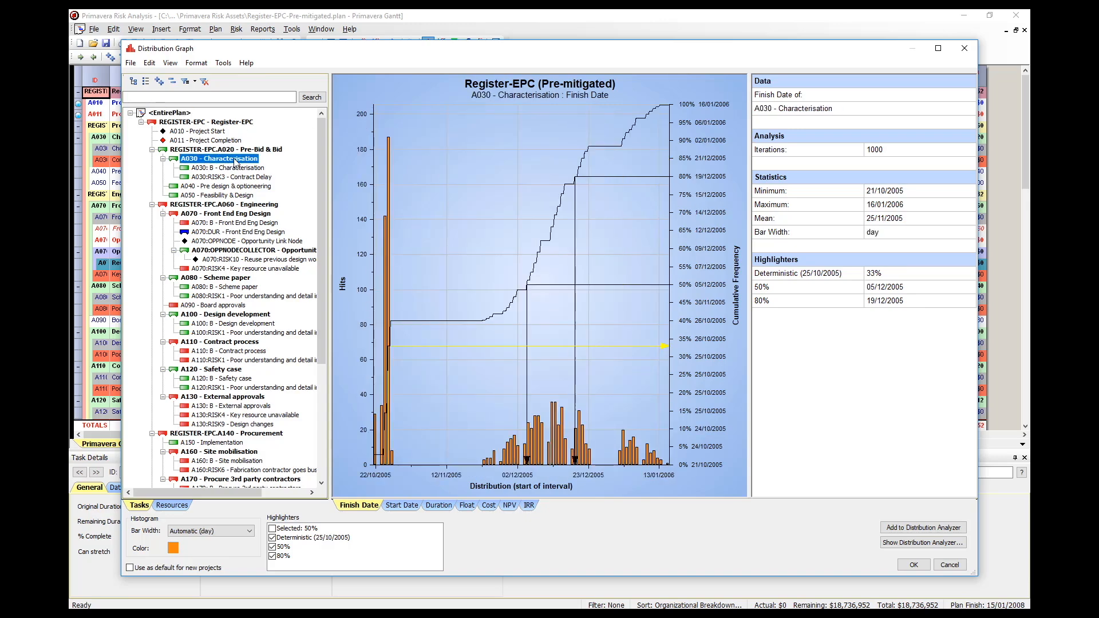
left_click(206, 142)
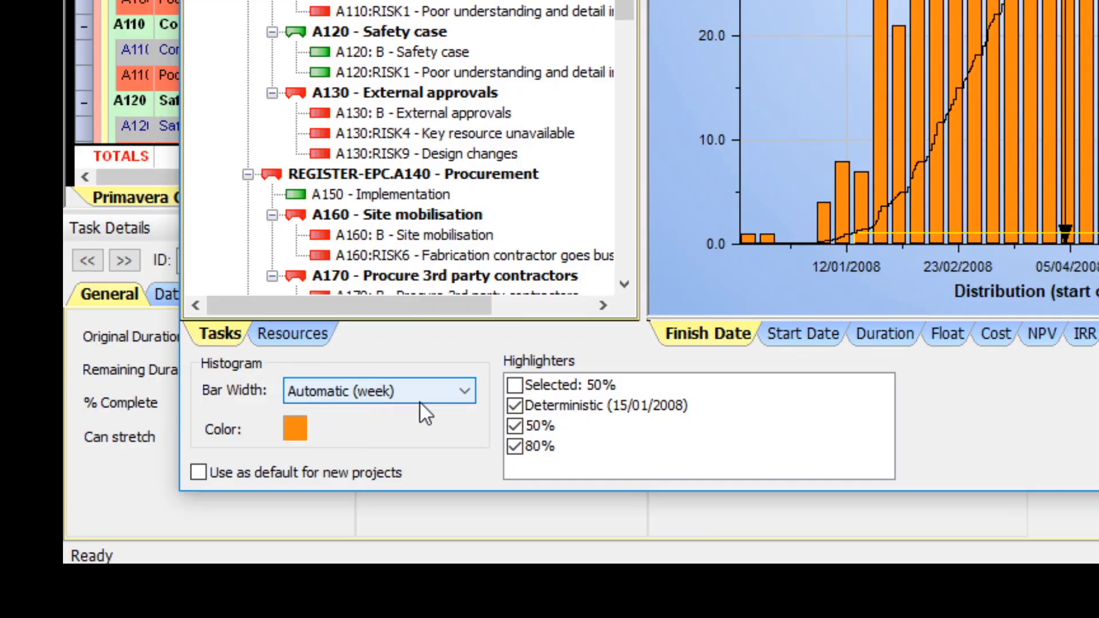
Step: Compare month and week bar widths on the Project Completion histogram and set the bar width to month
left_click(465, 391)
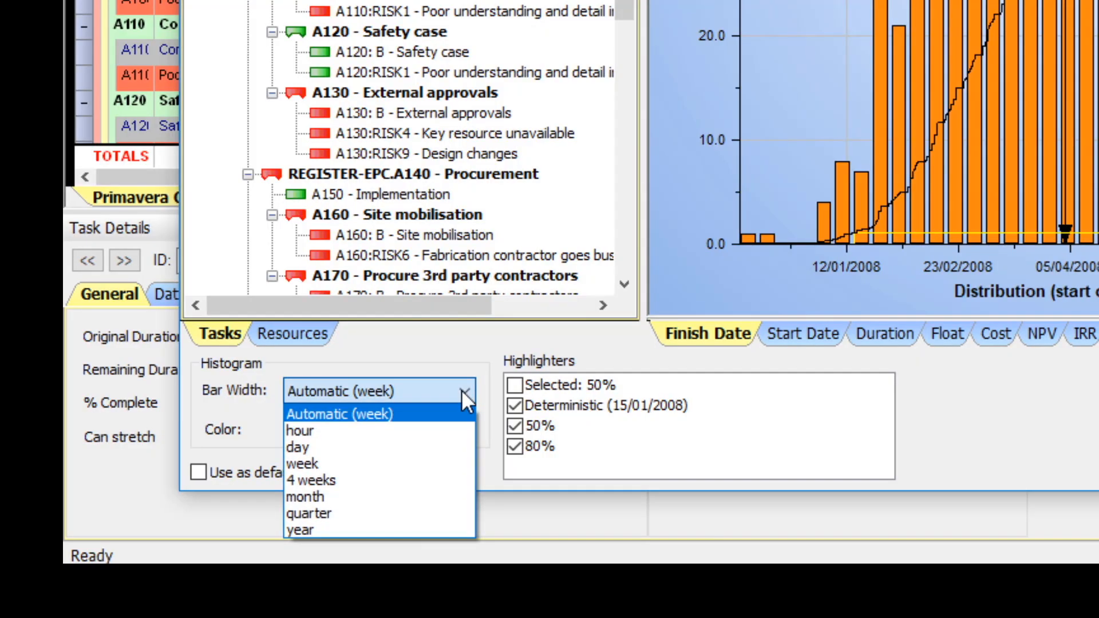
left_click(349, 496)
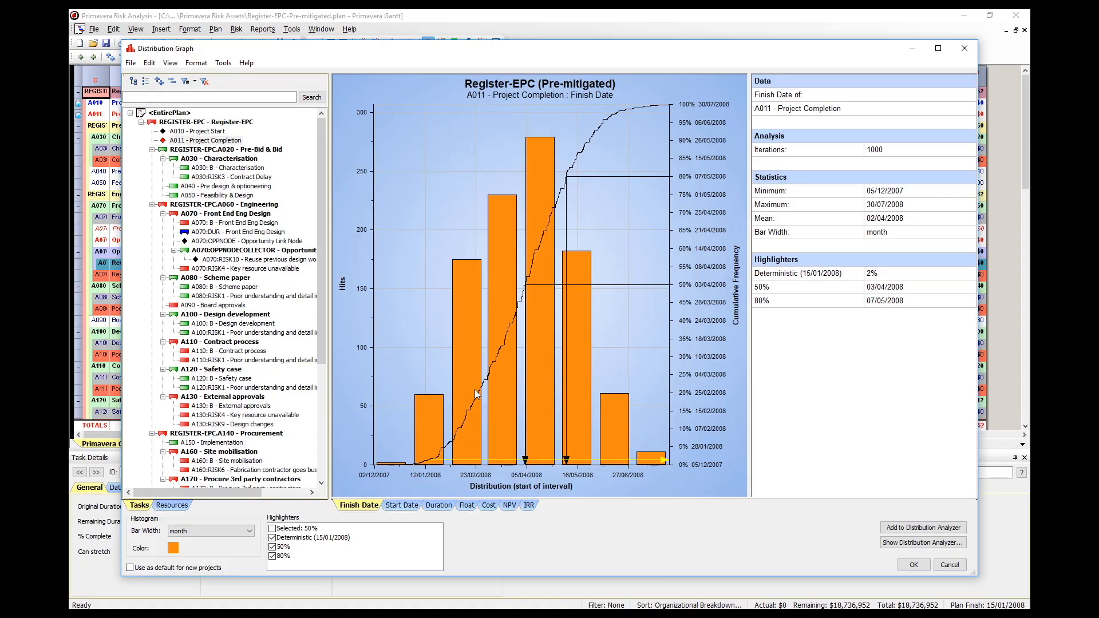
left_click(250, 532)
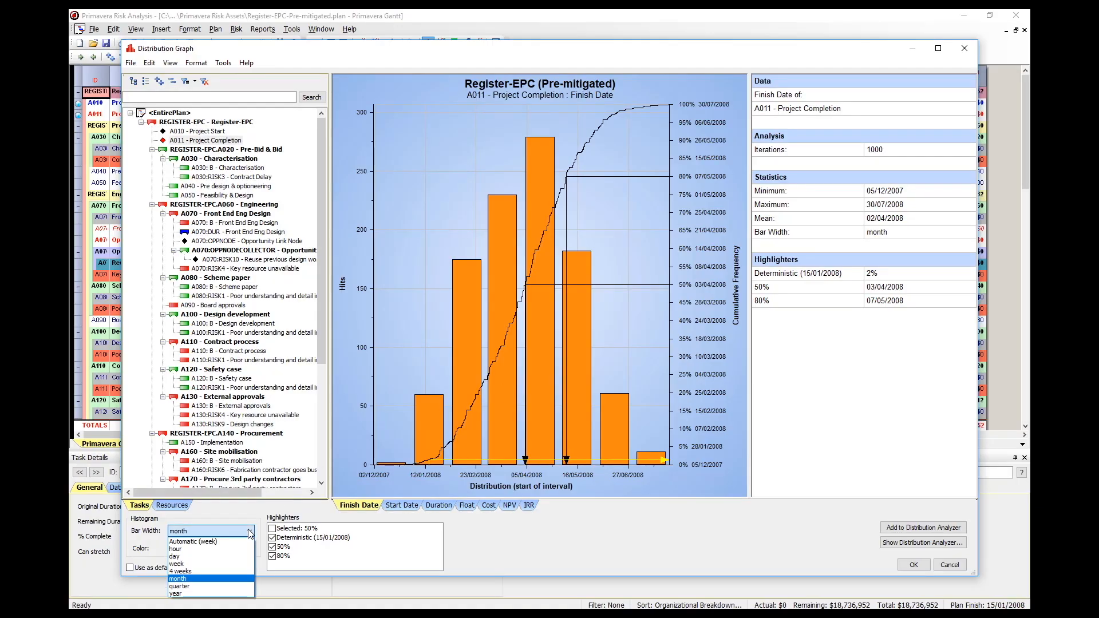
left_click(178, 563)
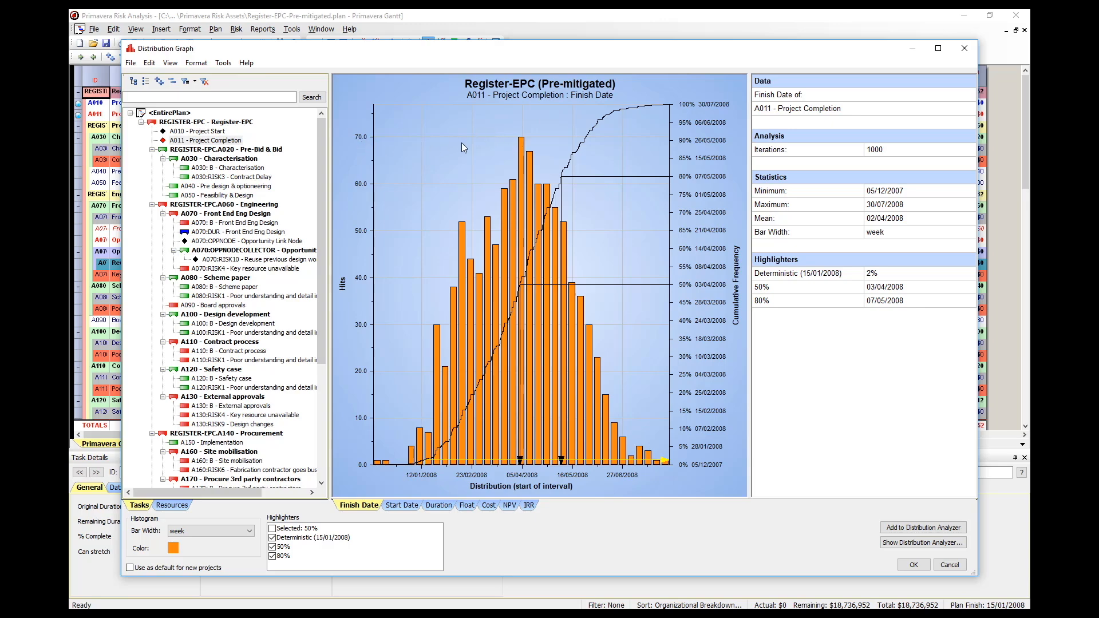
left_click(249, 531)
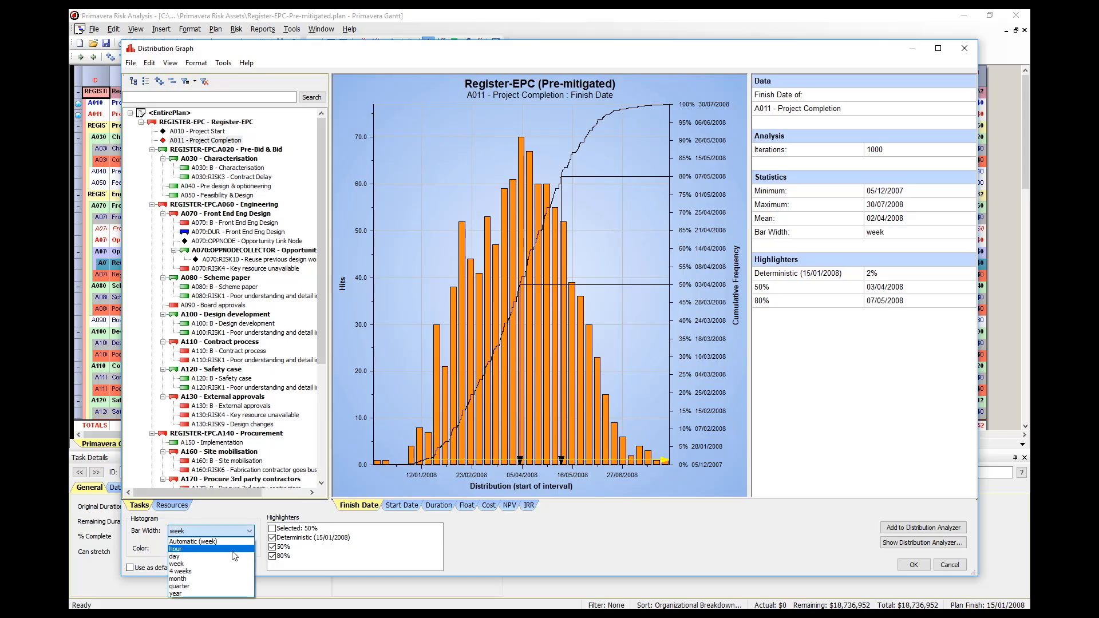
left_click(212, 579)
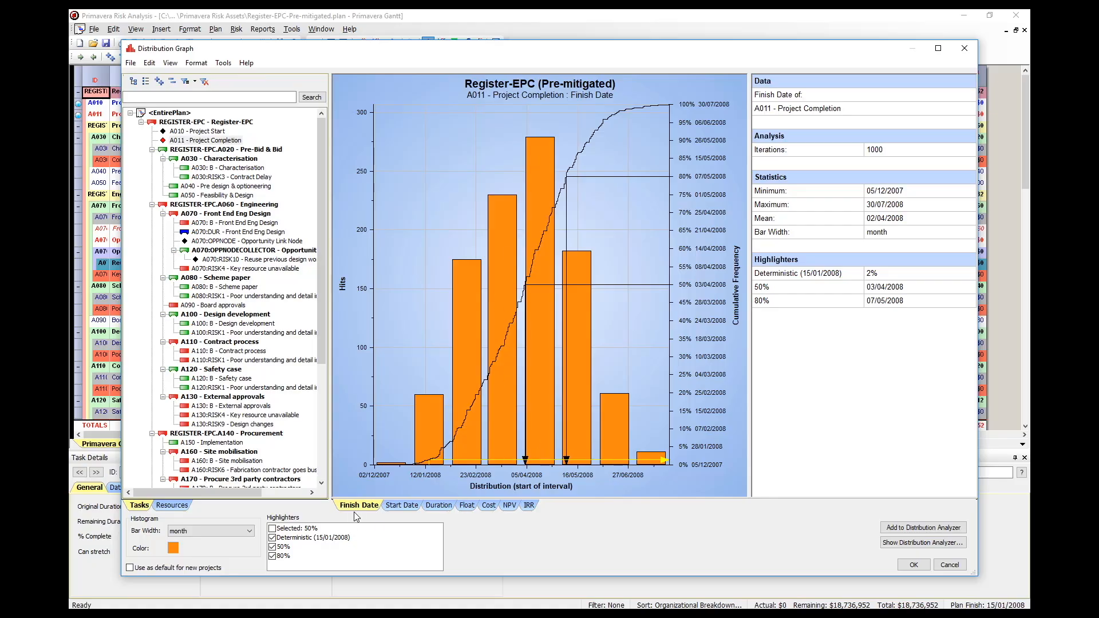
Step: Look through the start date, duration, float and cost distributions of Project Completion and return to its finish date distribution
left_click(401, 505)
left_click(439, 506)
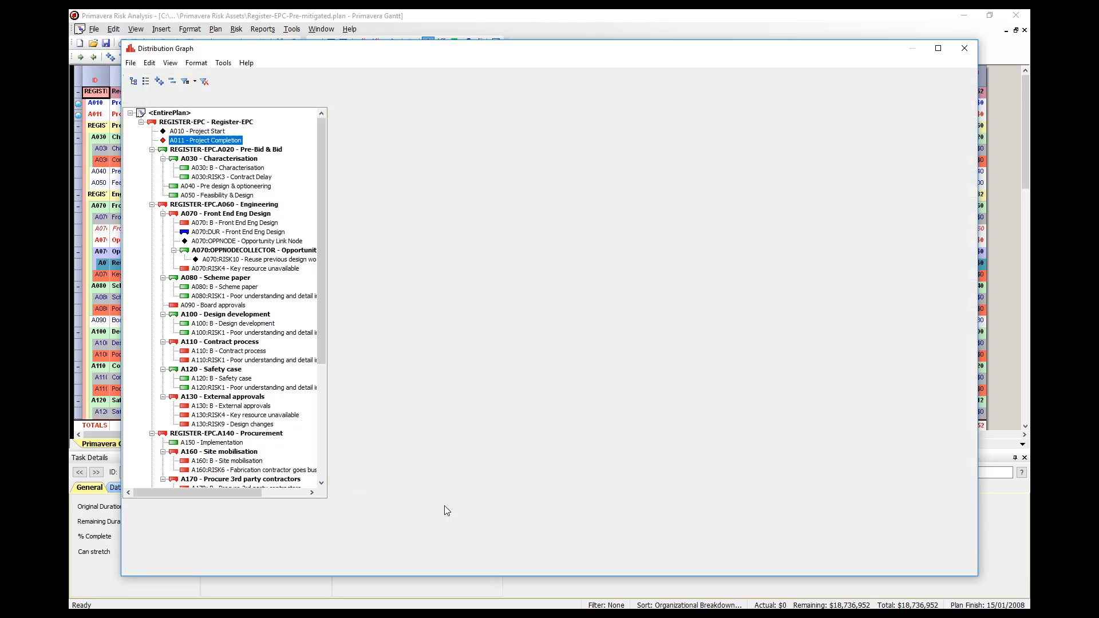
left_click(469, 505)
left_click(487, 505)
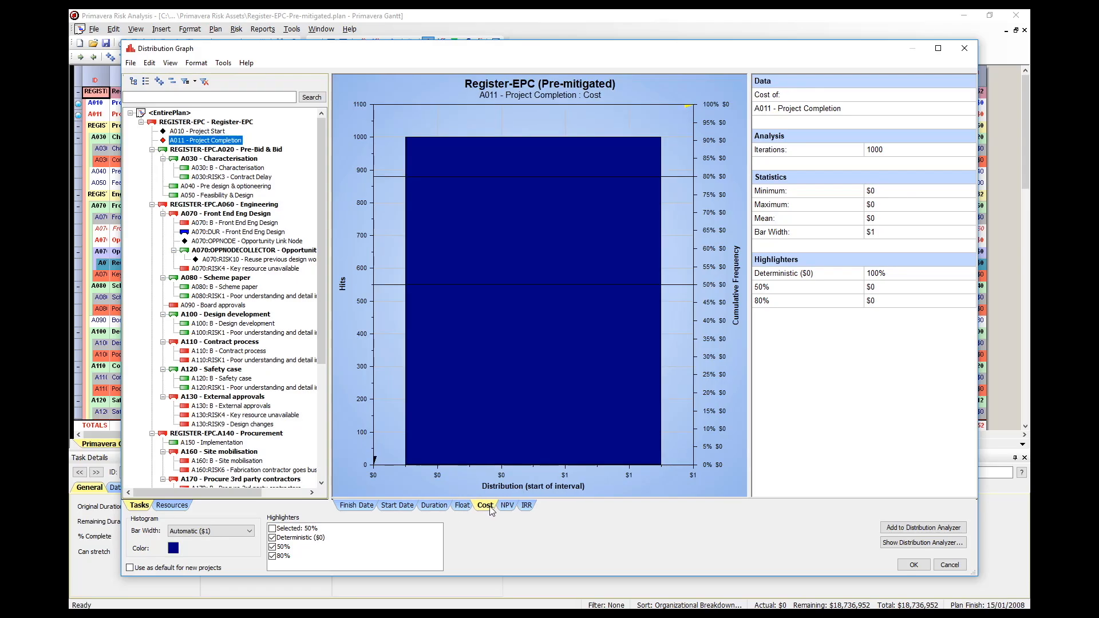
left_click(357, 507)
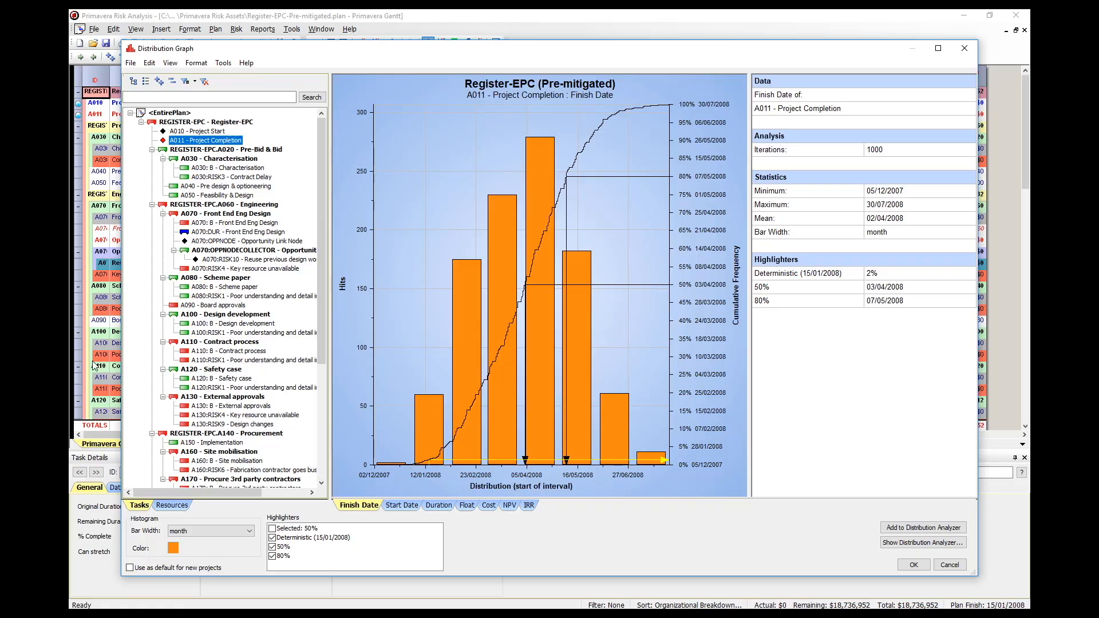
Step: View the _COST and _LABOR resource distributions, and set the bar width of the Project Completion finish date histogram to week
left_click(173, 506)
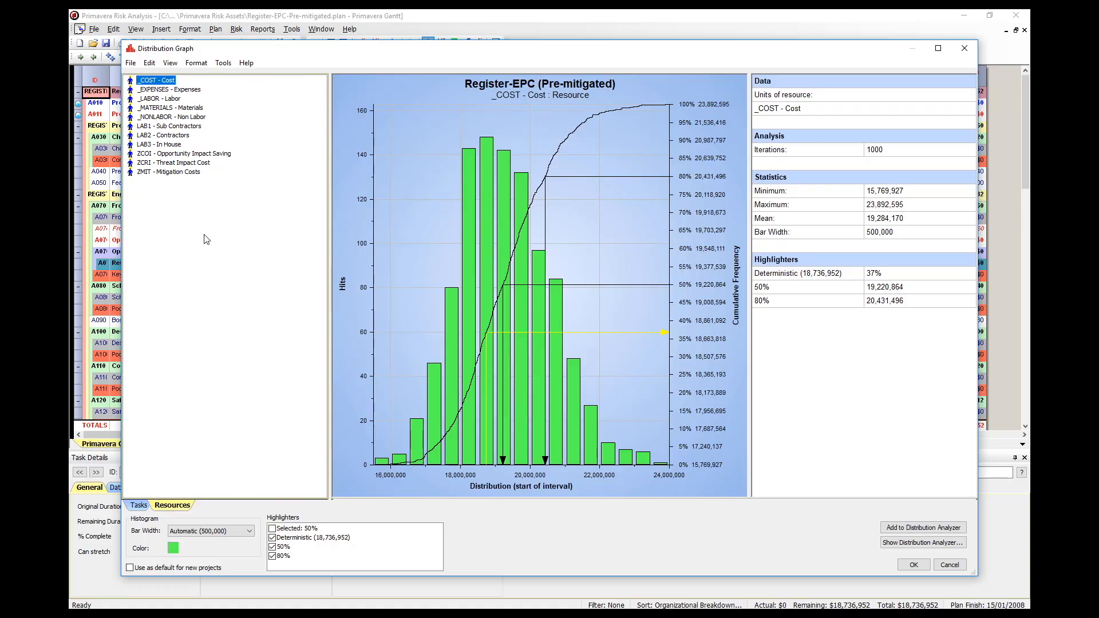
left_click(155, 99)
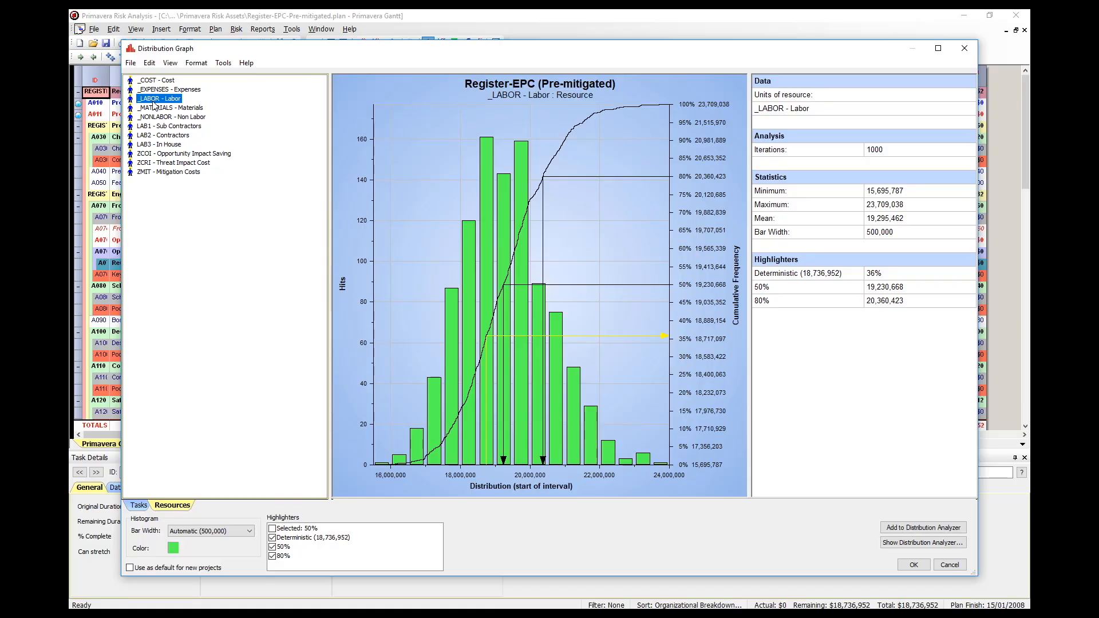
left_click(137, 505)
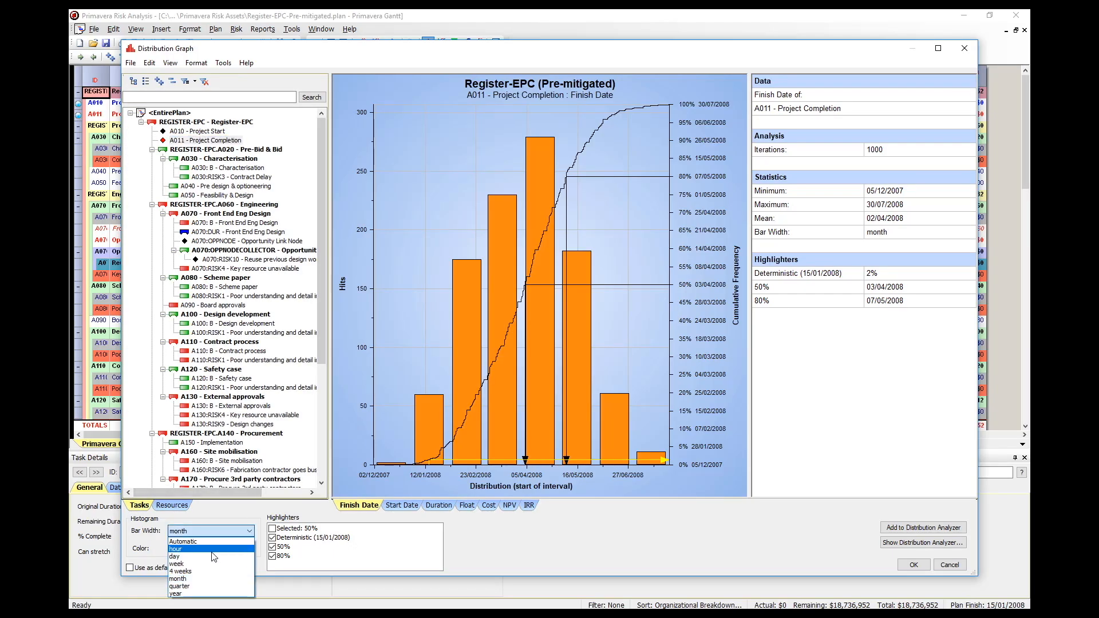
left_click(202, 560)
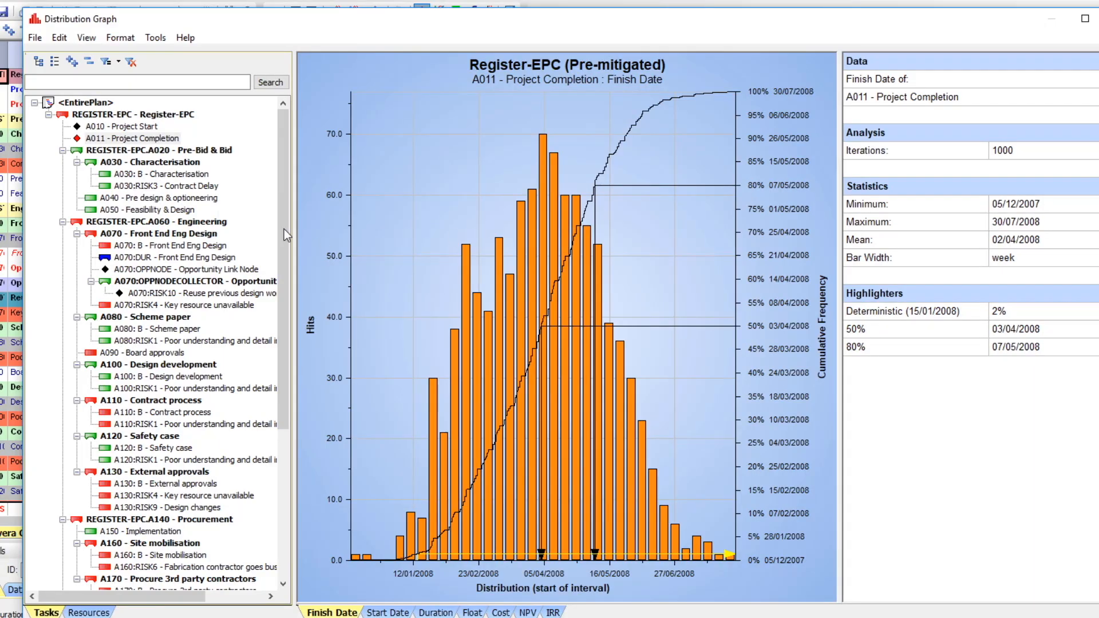
left_click(121, 38)
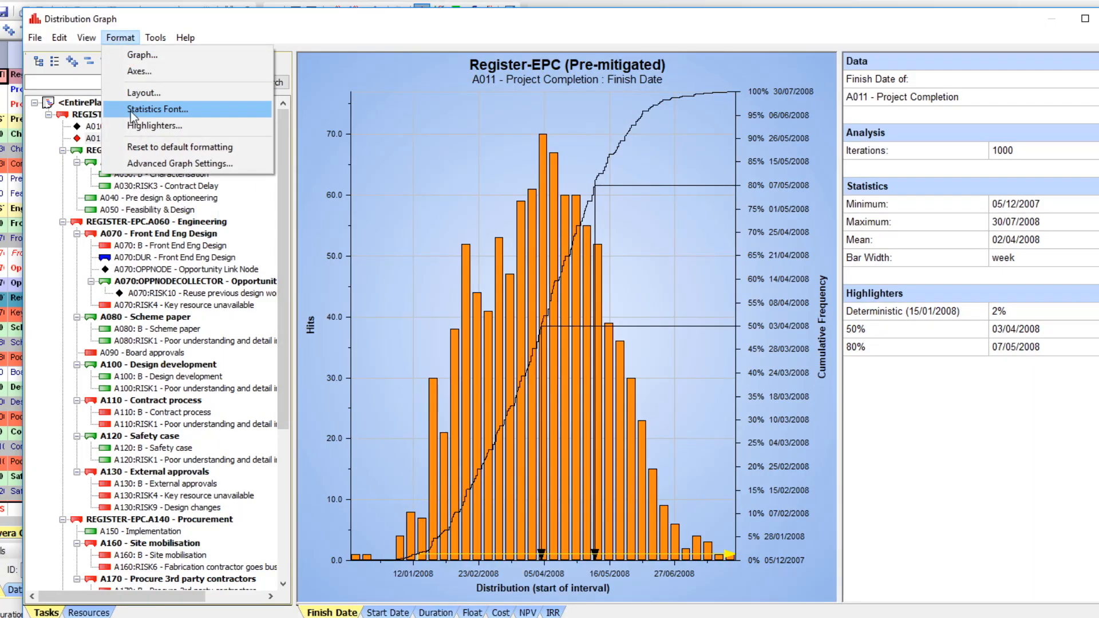
left_click(142, 126)
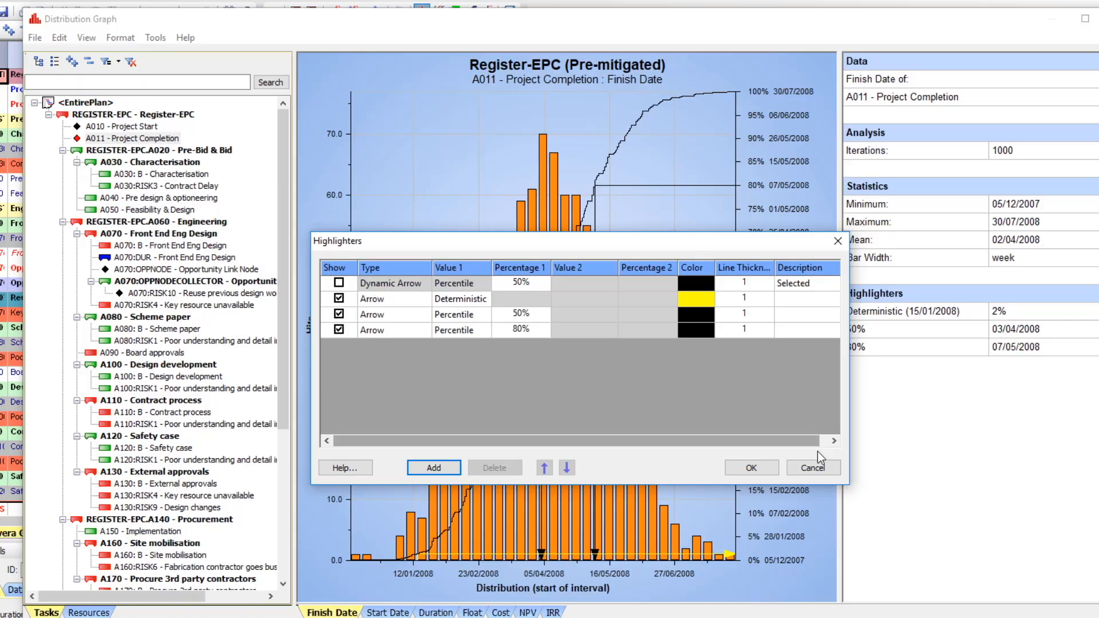
left_click(801, 467)
Step: Add an arrow highlighter at the 10% percentile to the finish date graph, and toggle its display off and on
right_click(671, 366)
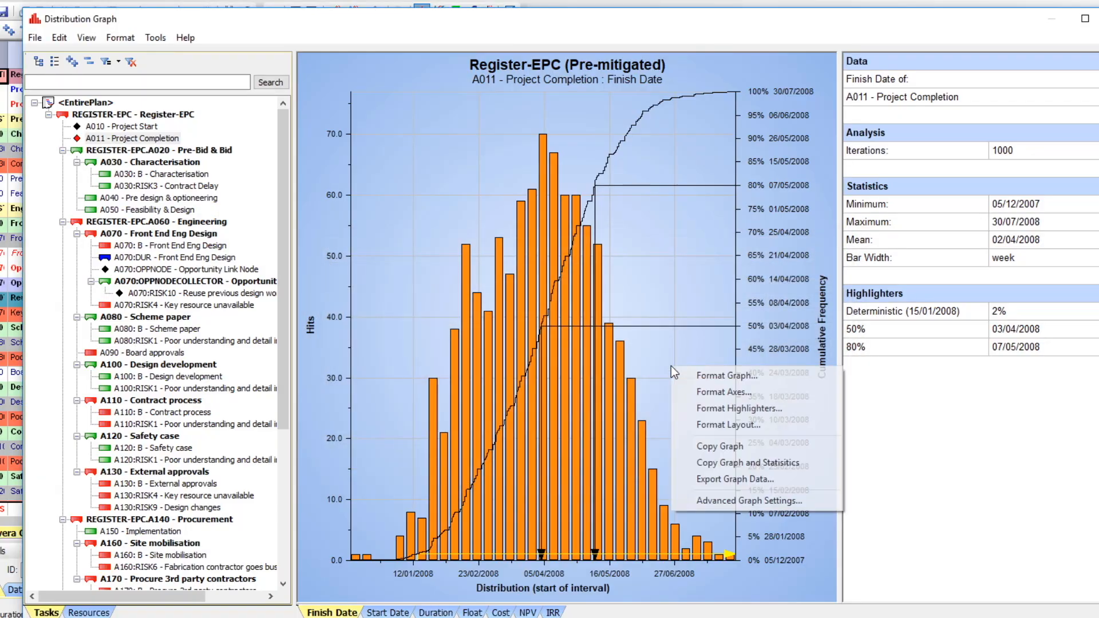
left_click(711, 408)
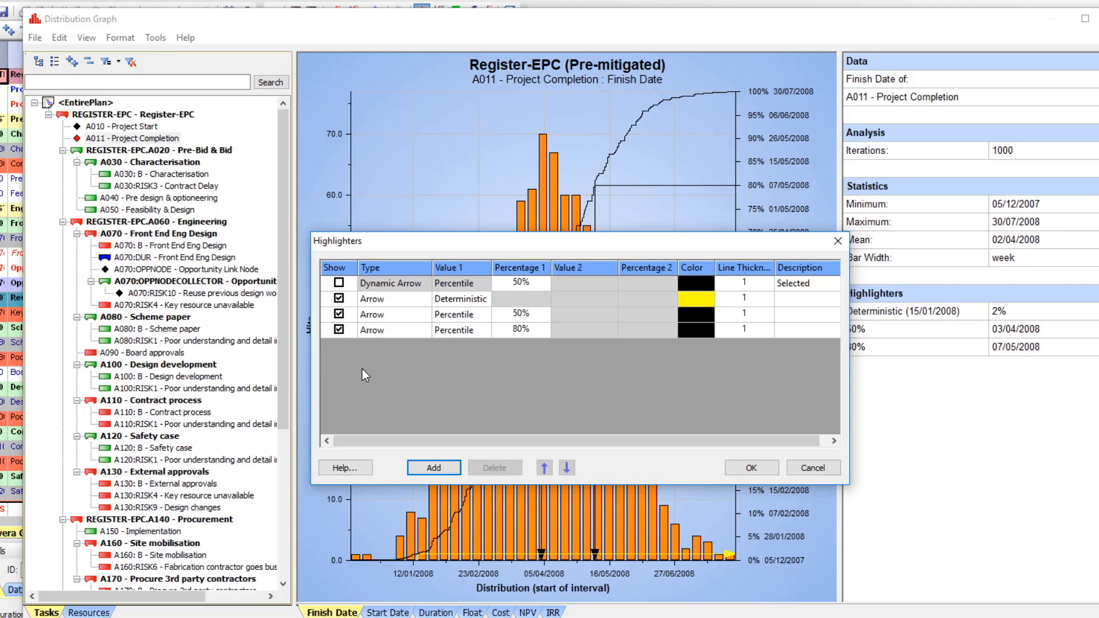
left_click(437, 467)
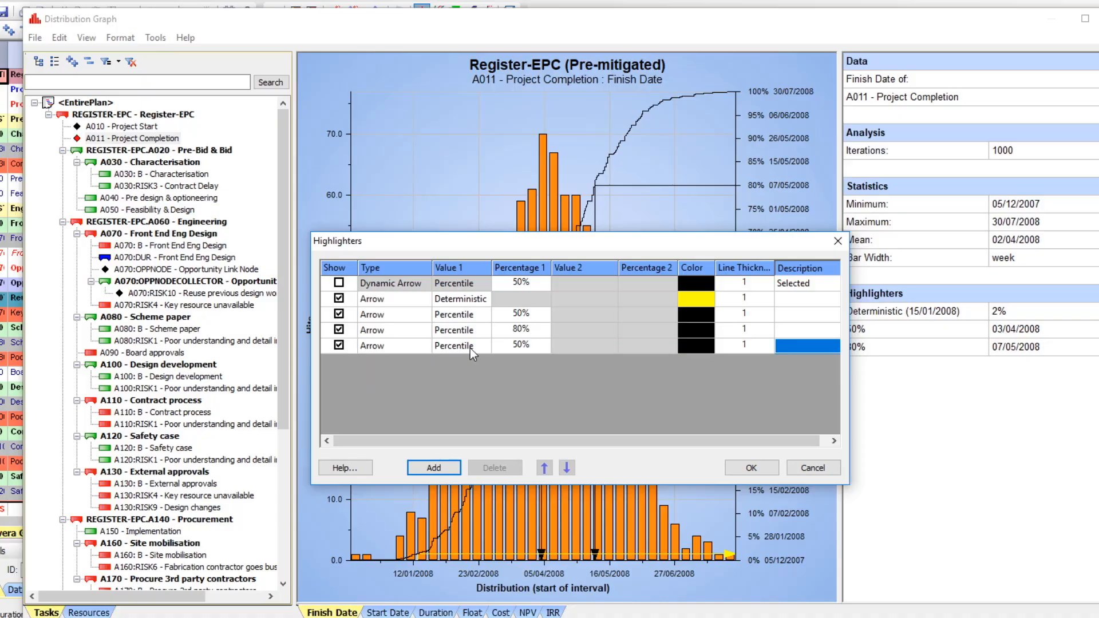
left_click(537, 346)
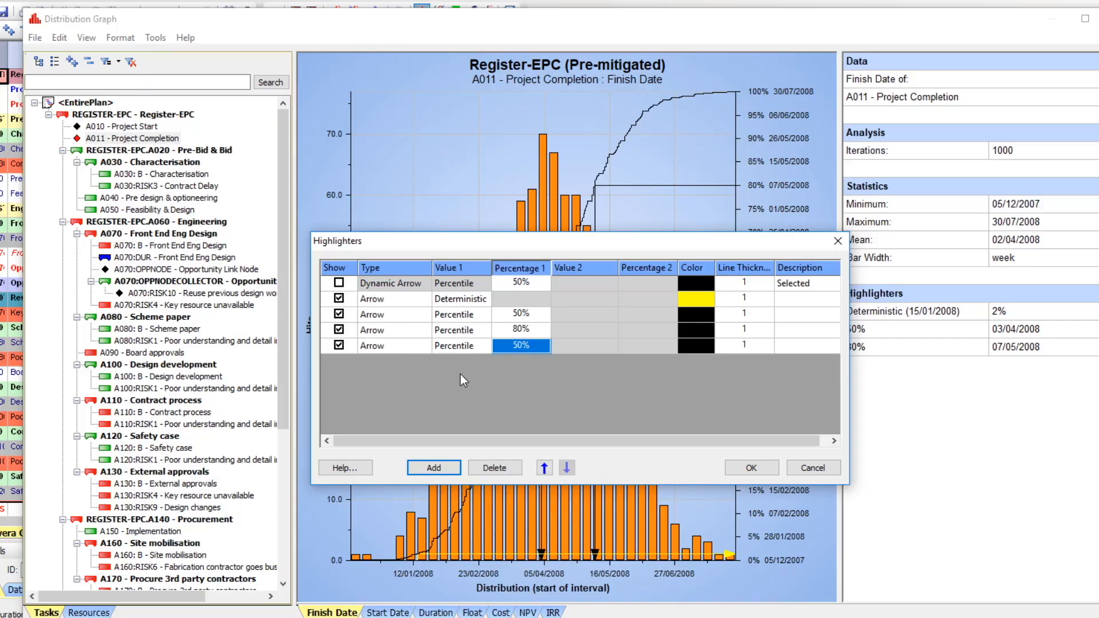
type("10")
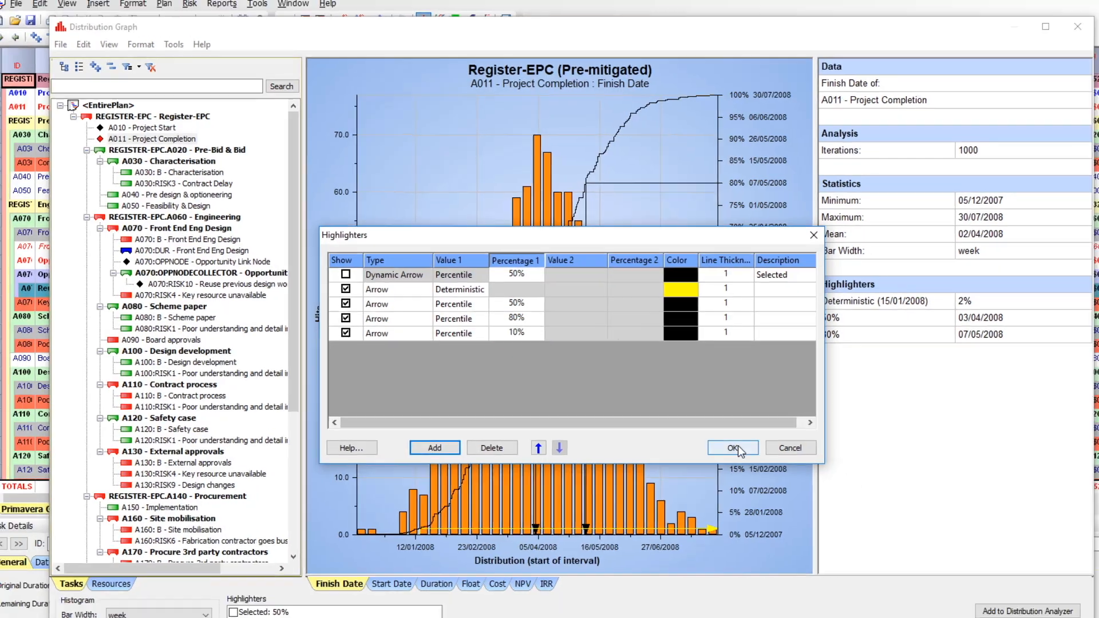
left_click(751, 467)
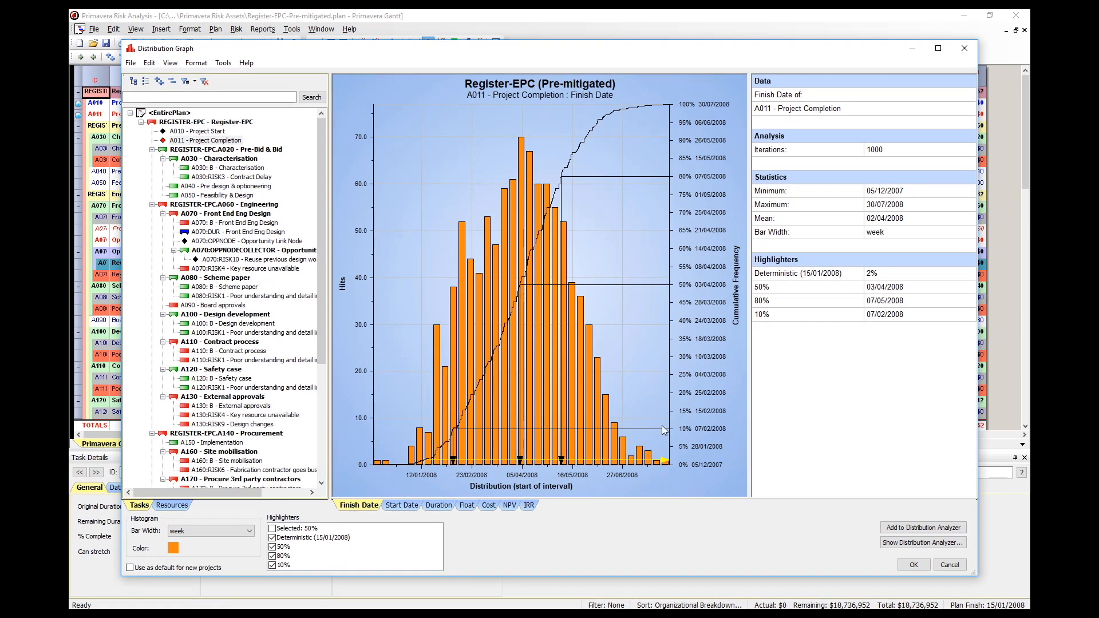
left_click(272, 565)
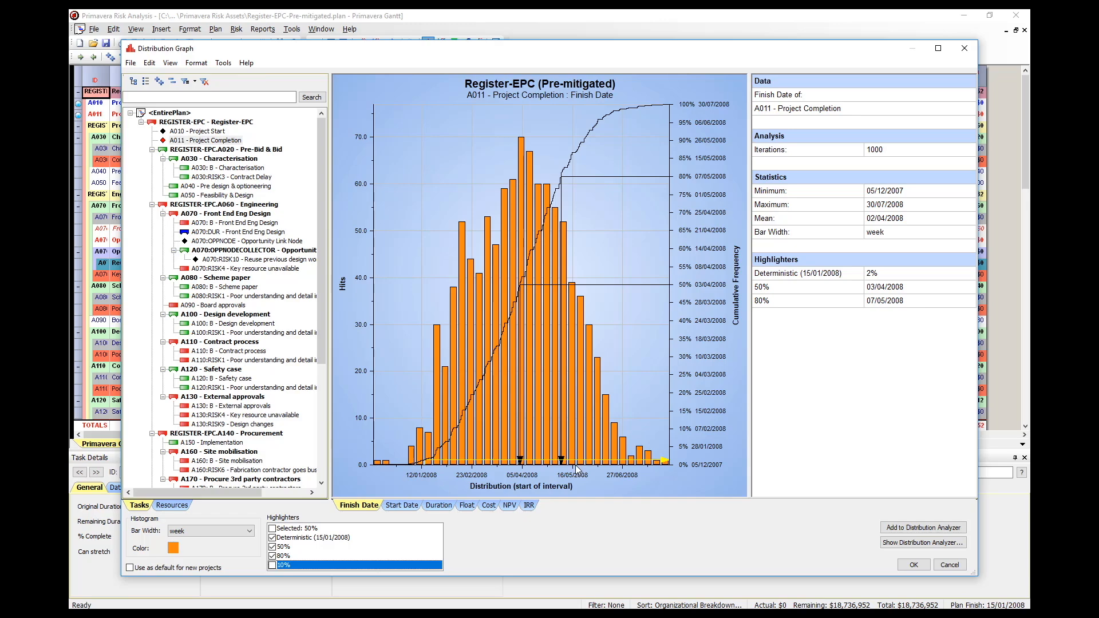
left_click(273, 566)
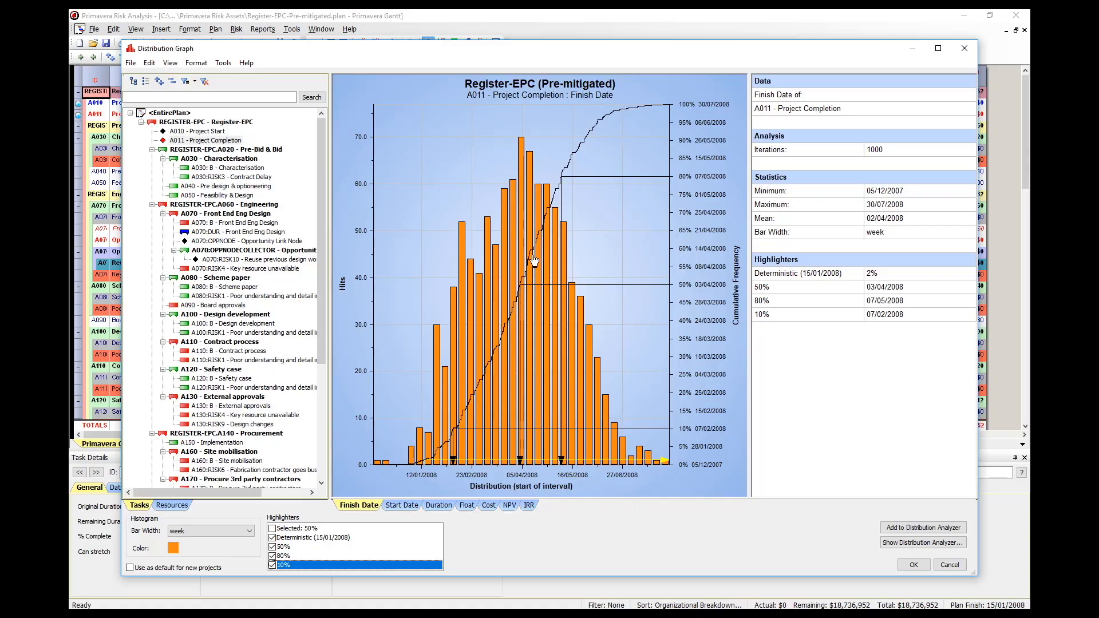
Step: Add another highlighter to the finish date graph and set its type to Shade between values
right_click(618, 247)
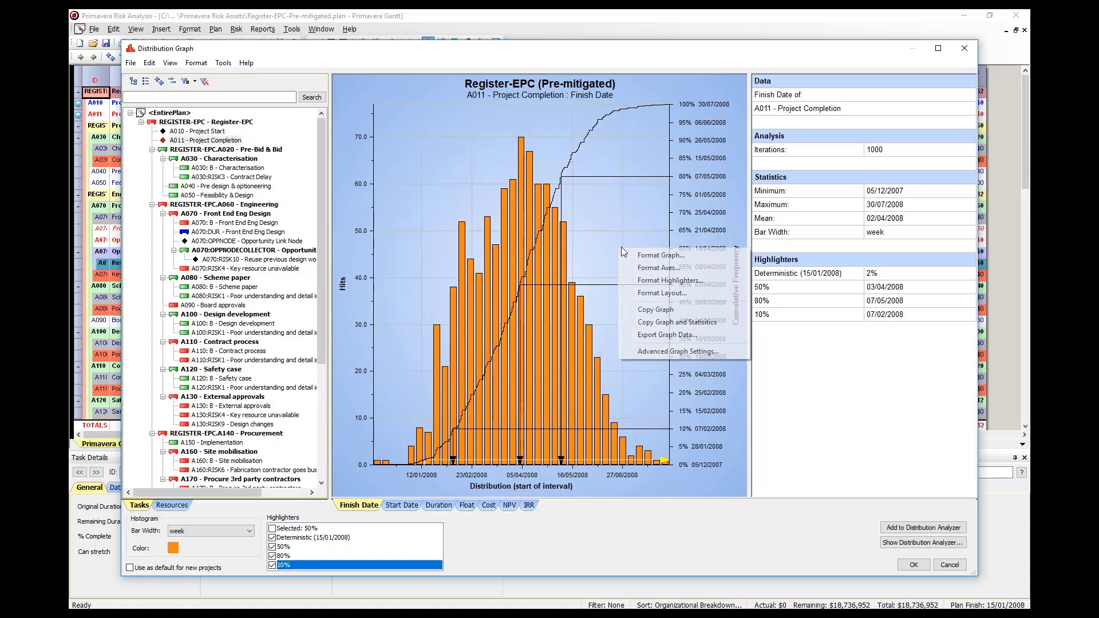
left_click(658, 279)
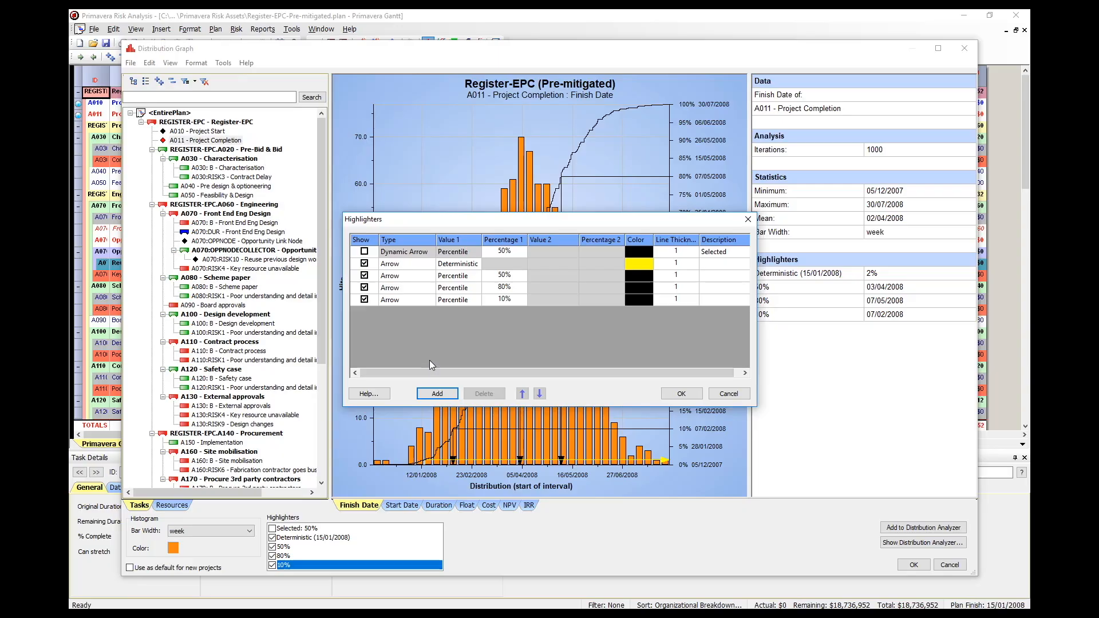
left_click(437, 393)
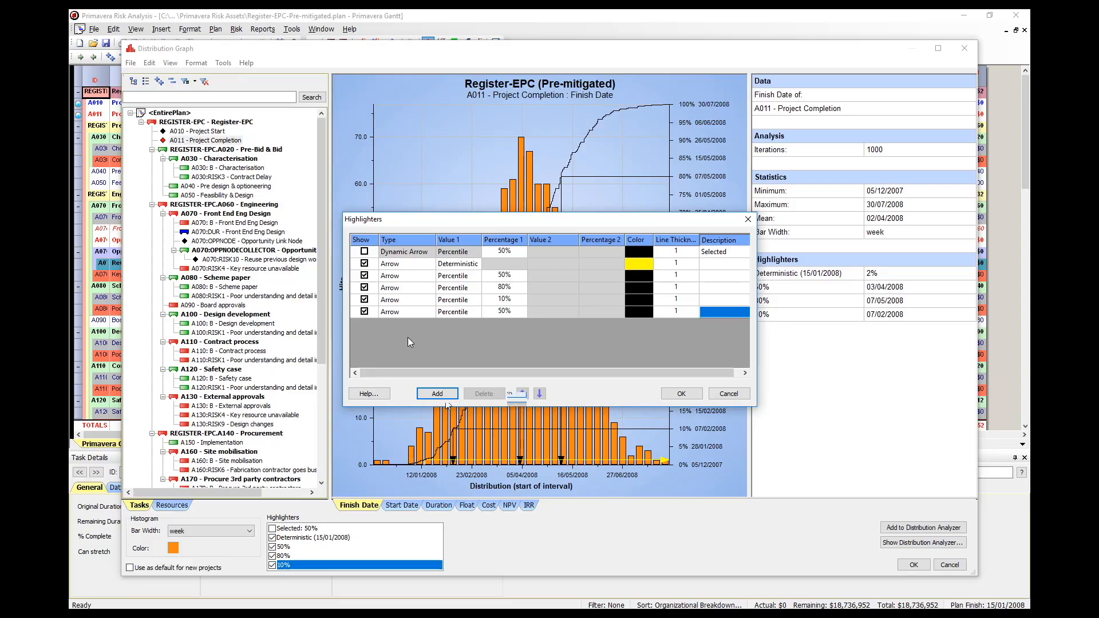
left_click(431, 311)
left_click(431, 311)
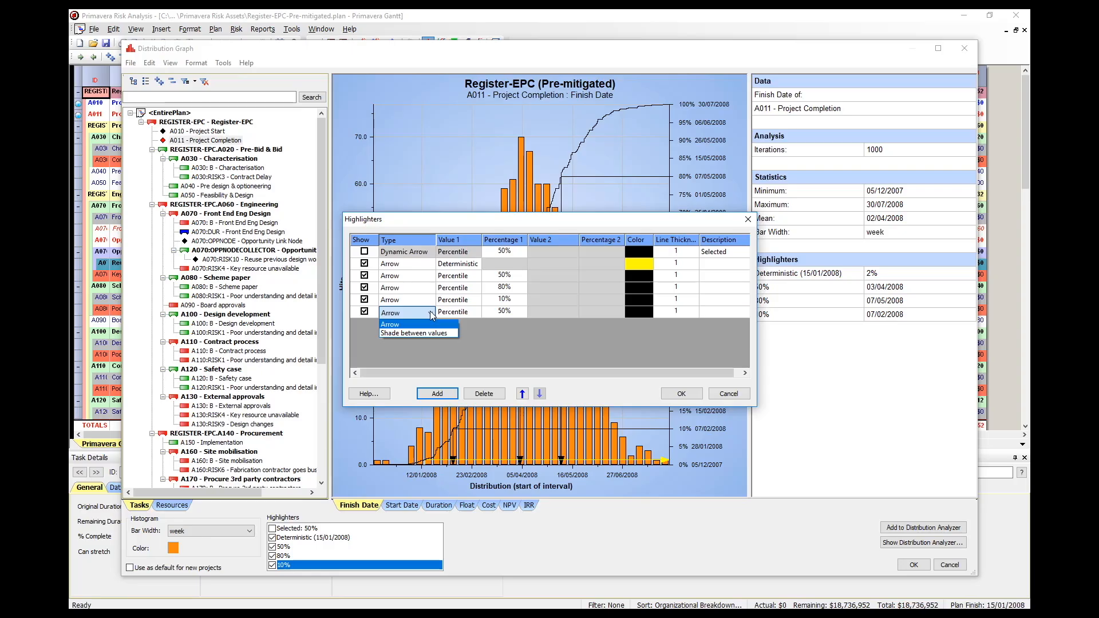
left_click(442, 333)
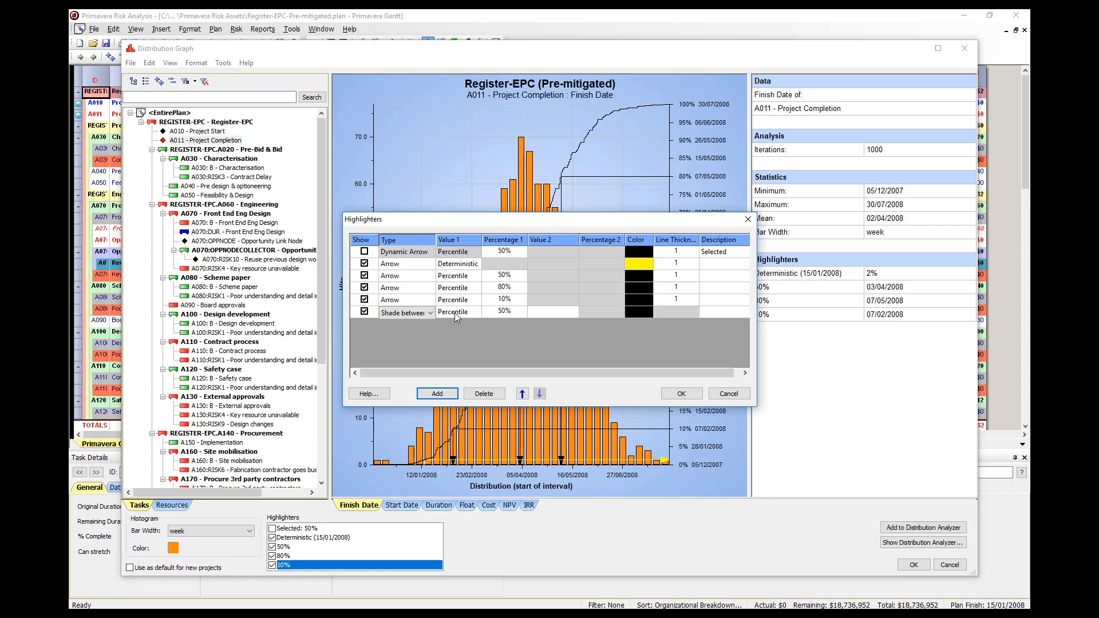
Step: Set the shading highlighter to span from the 80% percentile to the Deterministic value
left_click(503, 314)
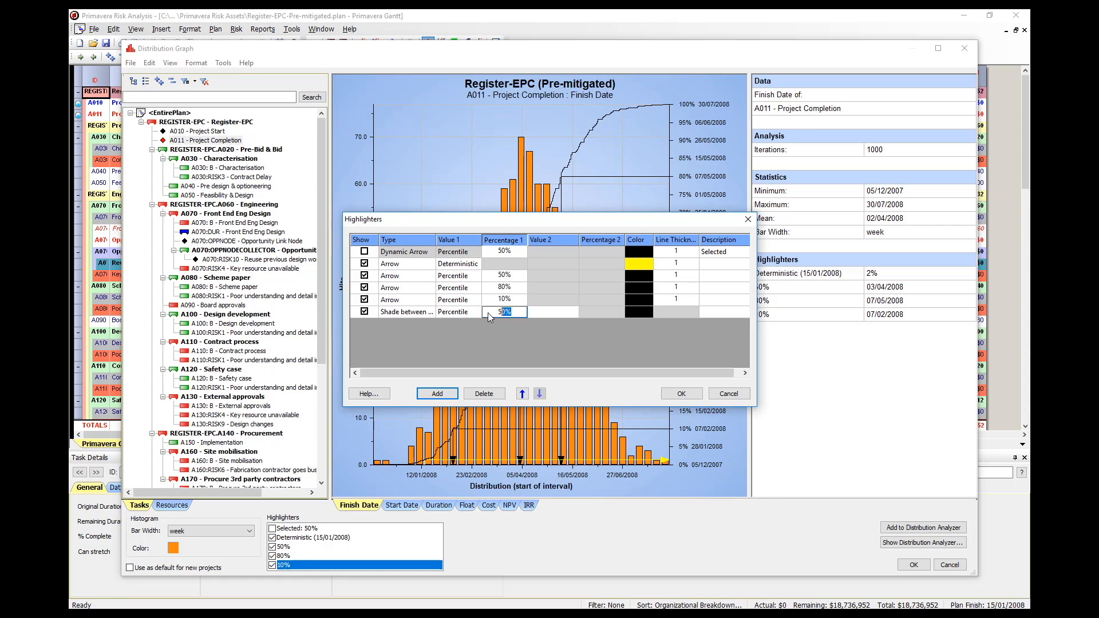
key("BackSpace")
key("BackSpace")
key("BackSpace")
type("80")
left_click(554, 312)
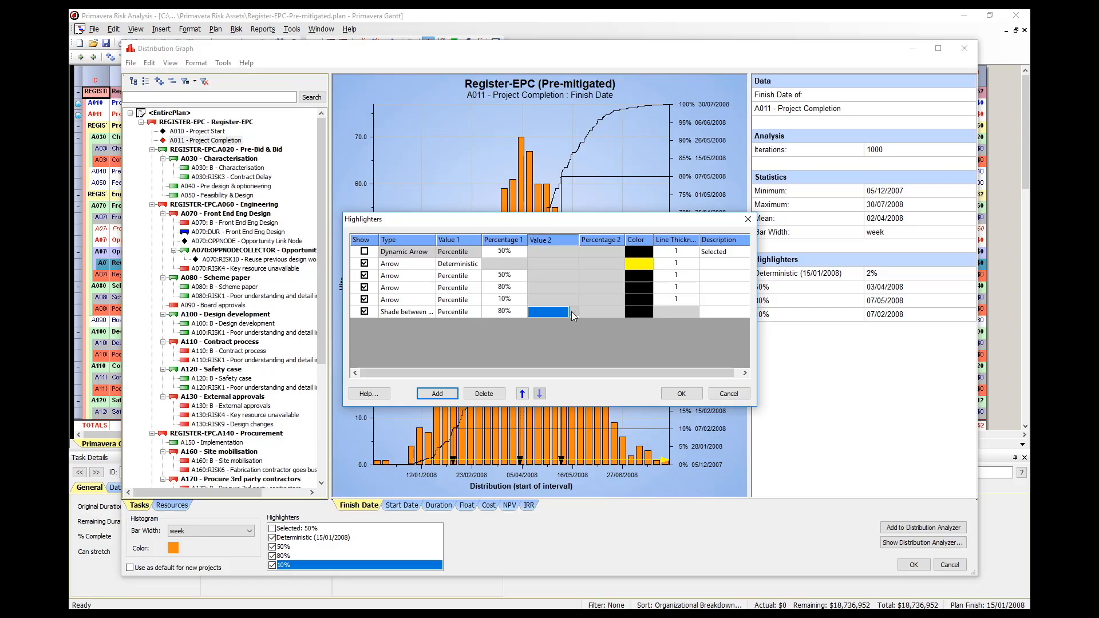
left_click(571, 313)
left_click(561, 321)
Step: Color the shading highlighter light yellow, describe it as P80 Contingency, and apply the highlighters to the graph
left_click(648, 314)
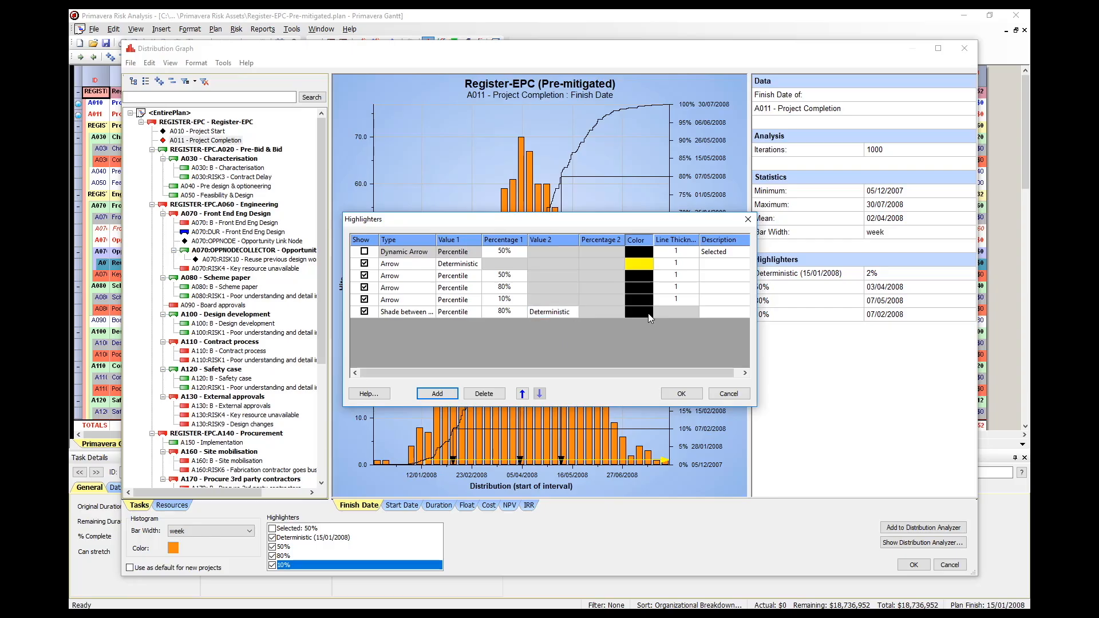
left_click(648, 313)
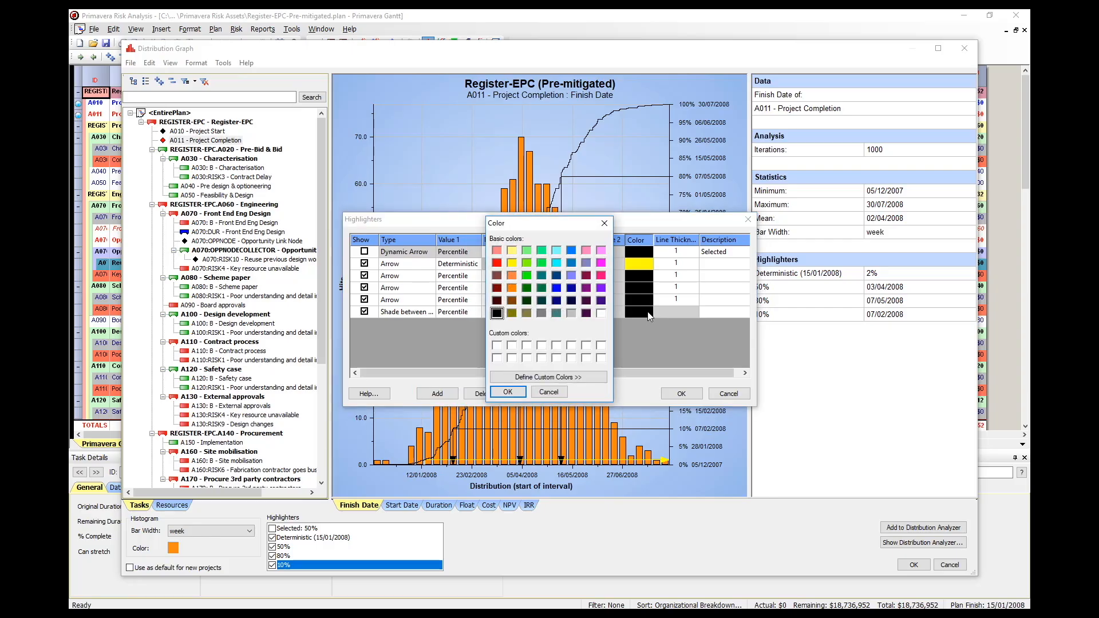
left_click(511, 251)
left_click(508, 393)
left_click(704, 314)
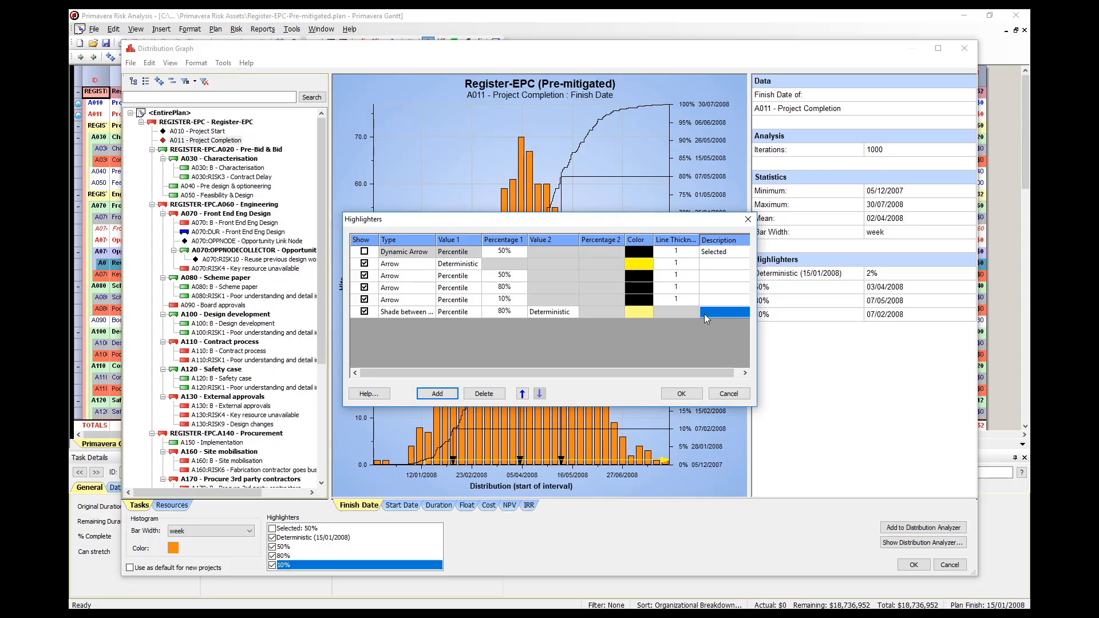
type("P80 Contingency")
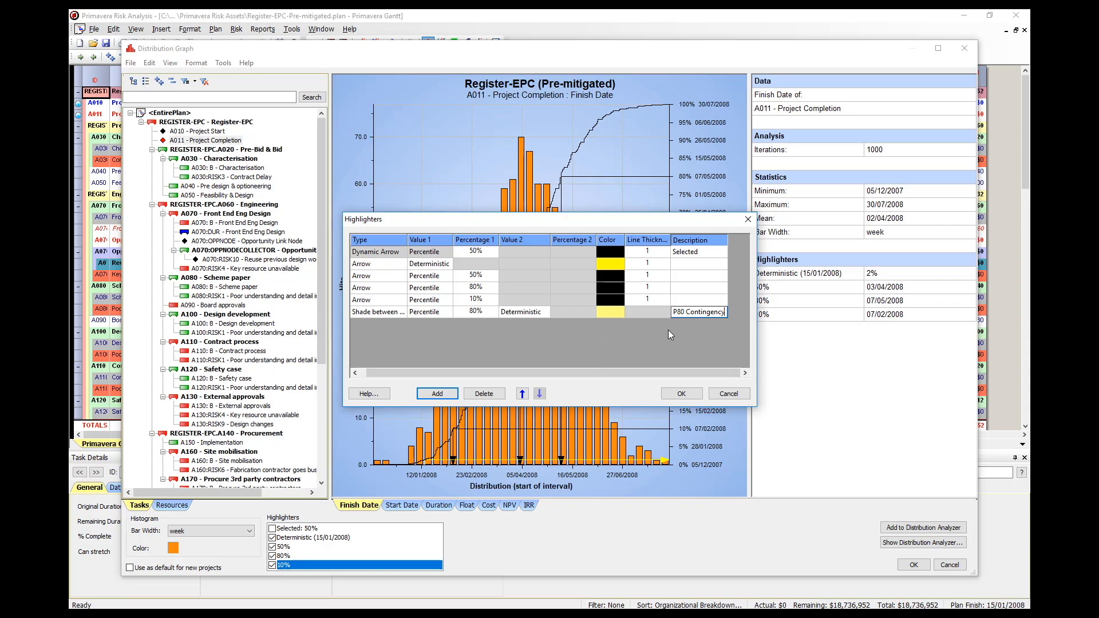
left_click(695, 393)
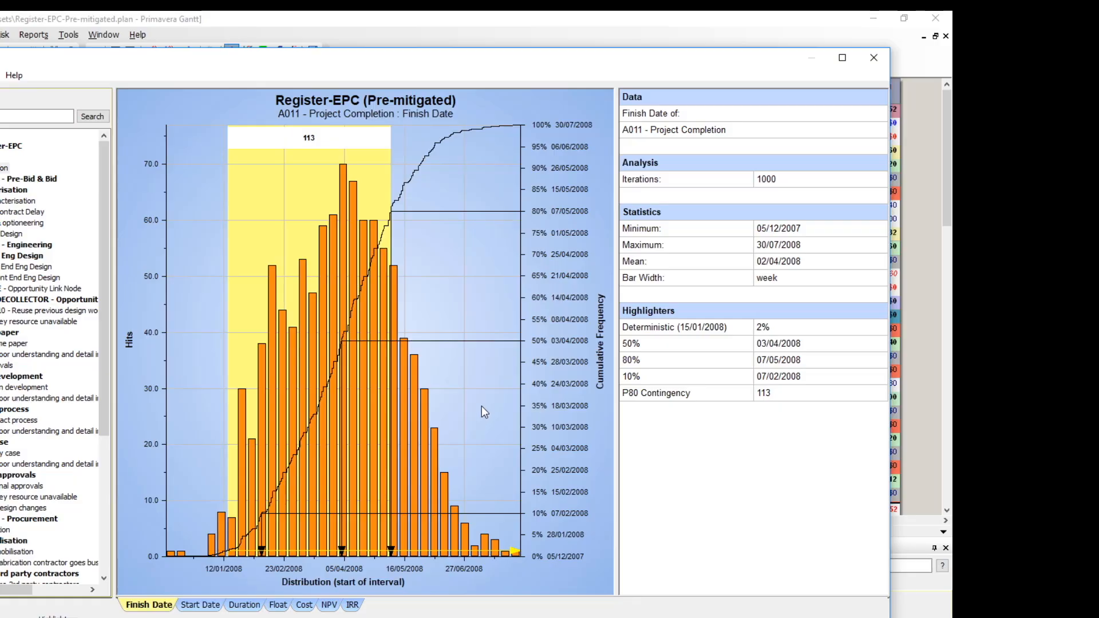
Step: Format the graph layout so that the statistics include Convergence
right_click(718, 452)
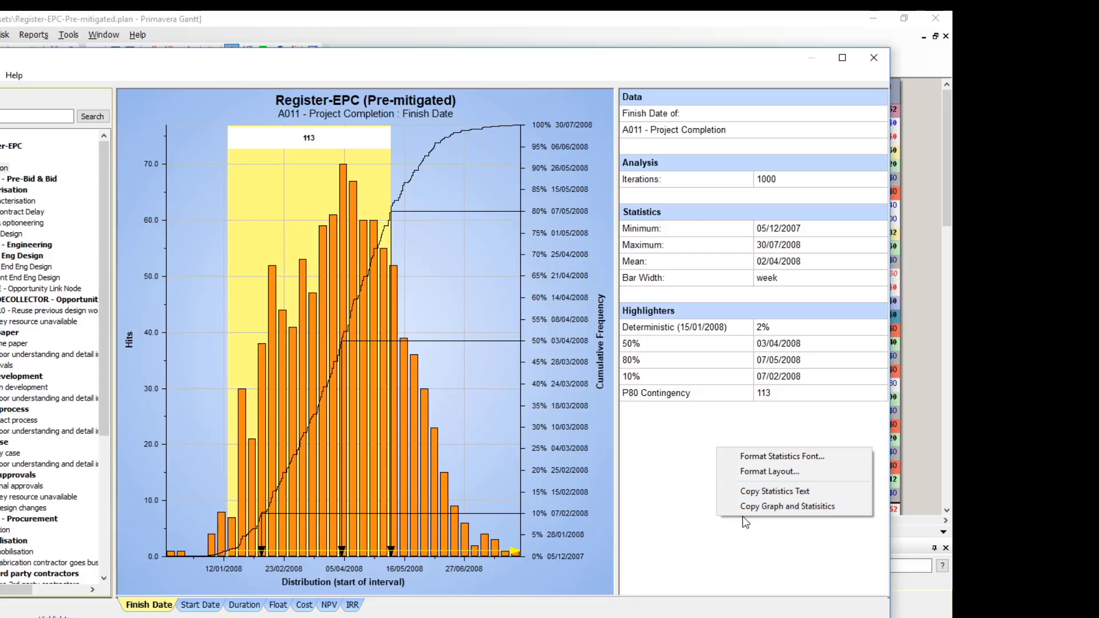
left_click(779, 471)
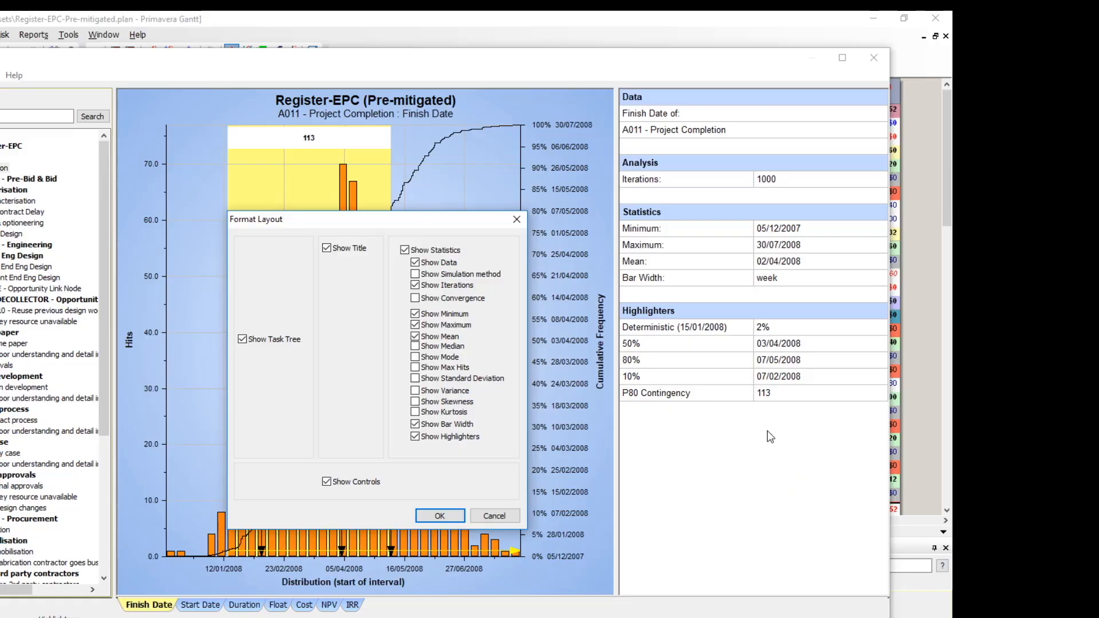
left_click(241, 339)
left_click(327, 250)
left_click(403, 252)
left_click(404, 252)
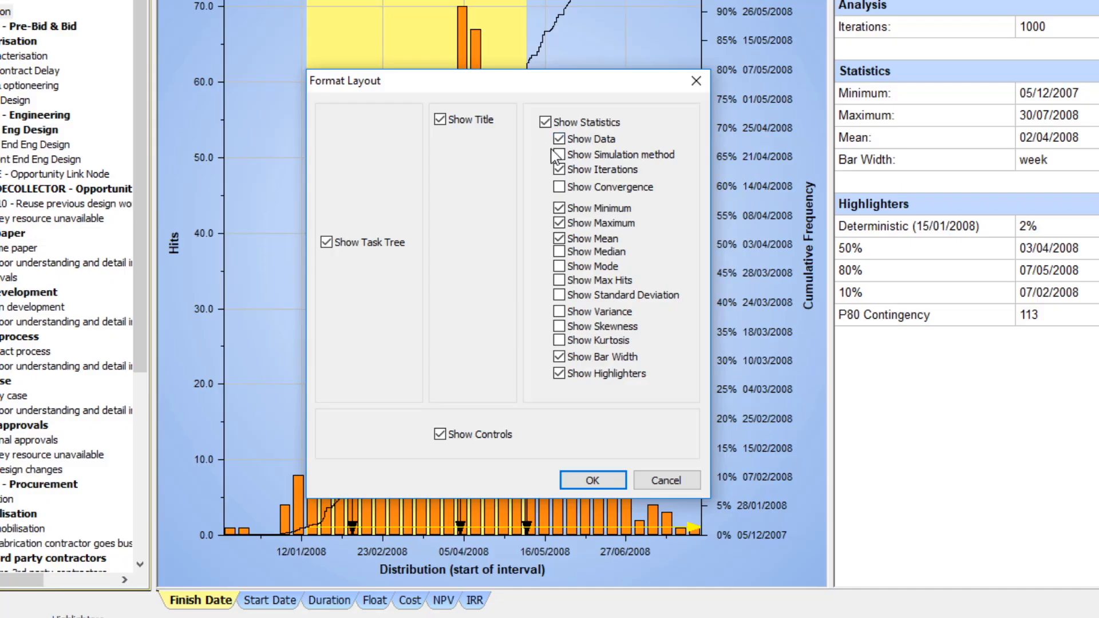
left_click(558, 187)
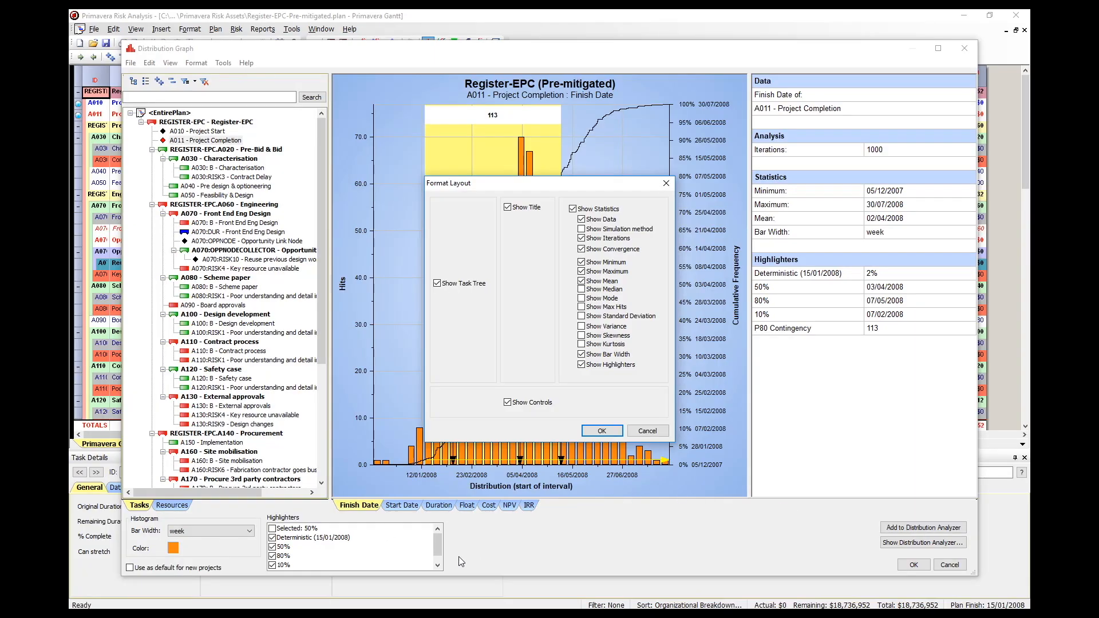
left_click(601, 431)
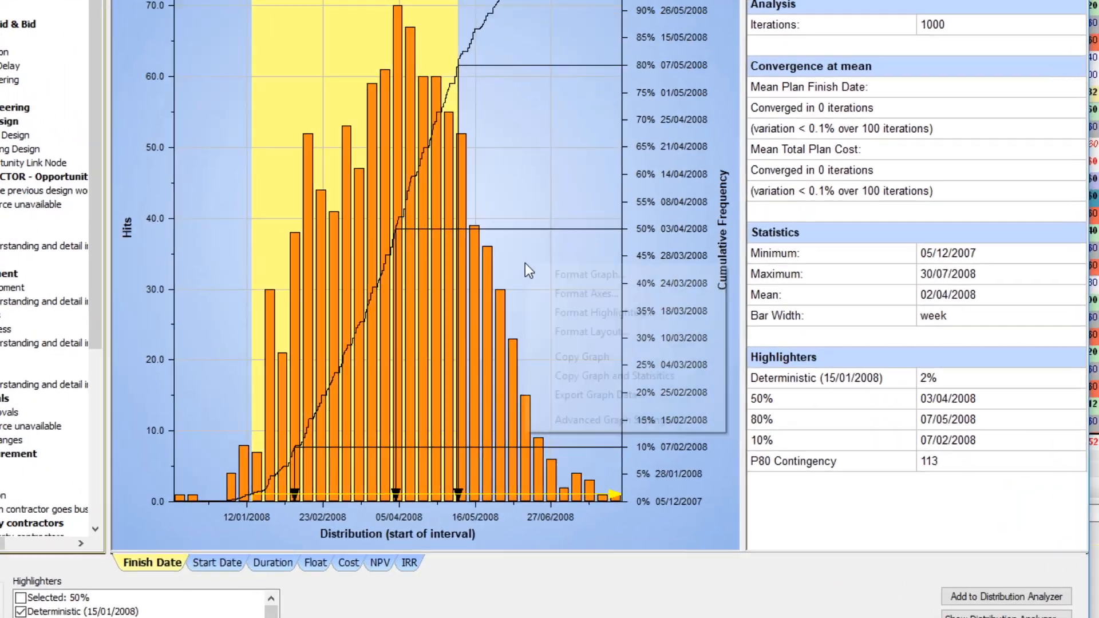
Step: Look at the advanced graph settings and close them without changing anything
right_click(604, 306)
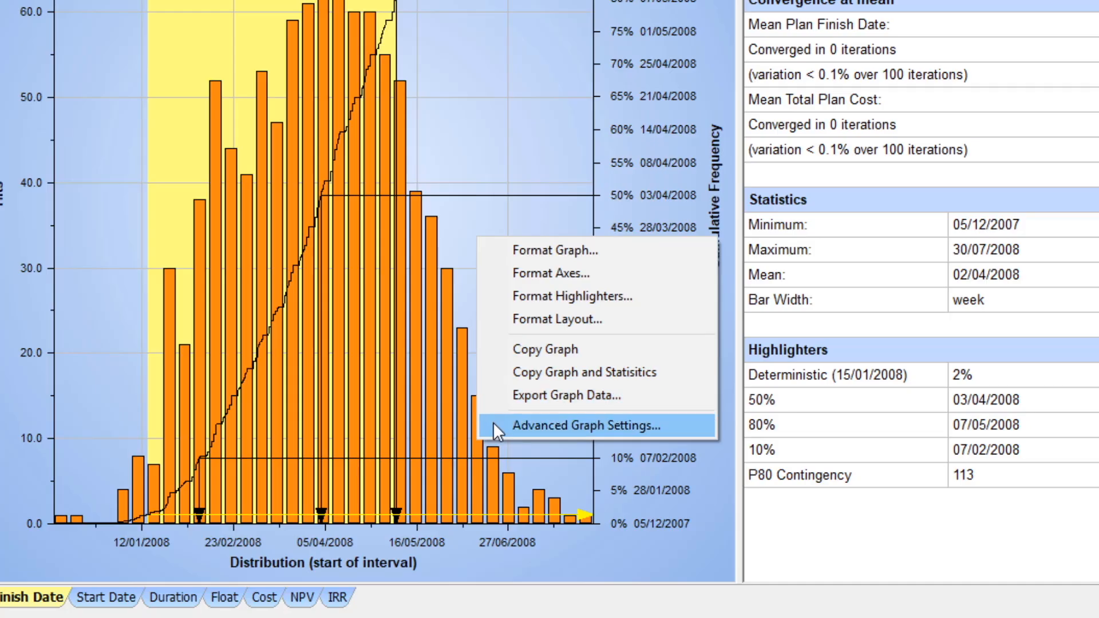
left_click(528, 431)
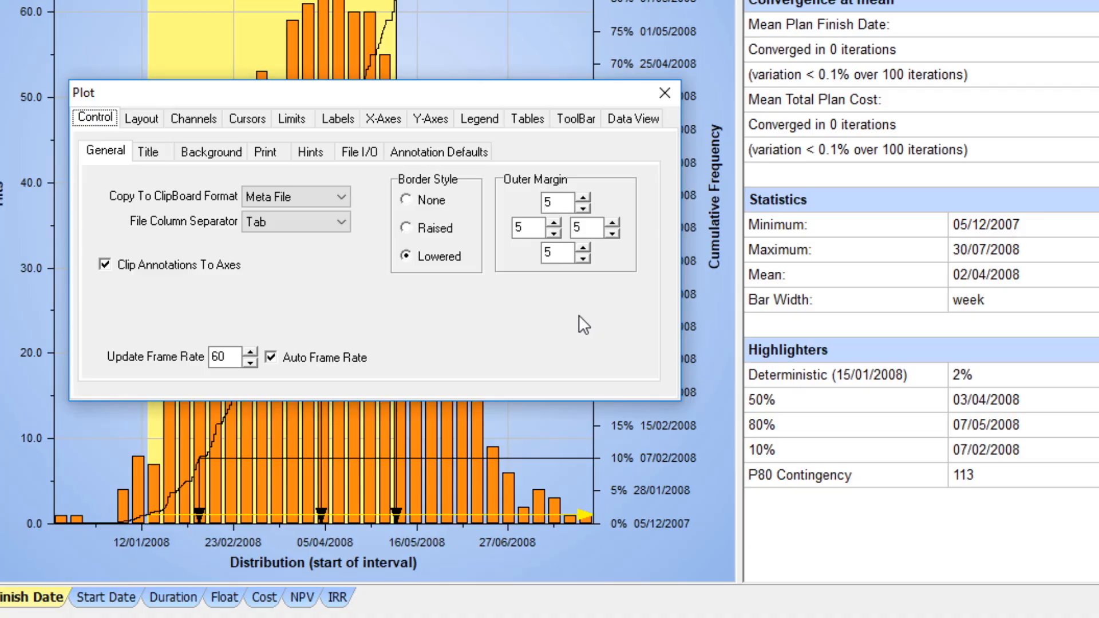
left_click(665, 93)
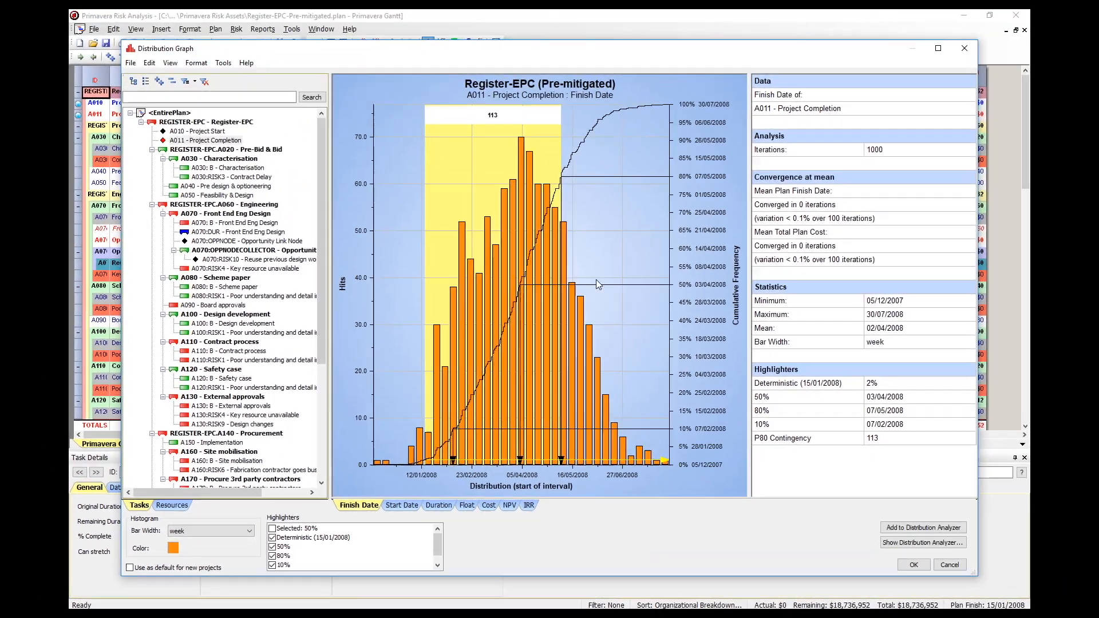
Step: Place the dynamic Selected highlighter at 70% on the cumulative frequency axis
left_click(680, 214)
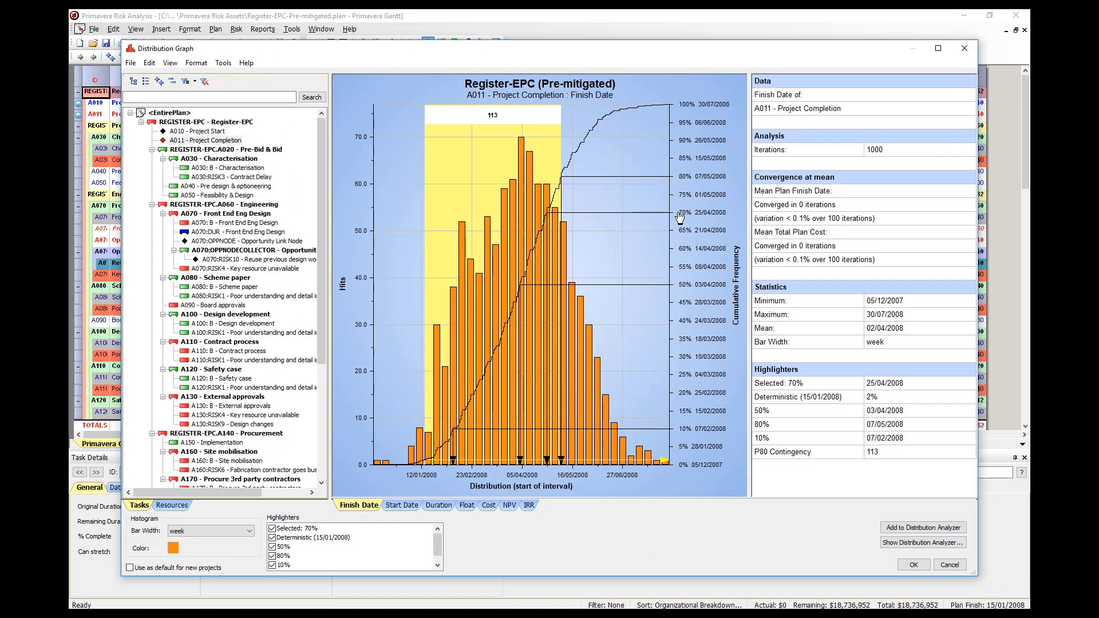
Step: Hide the Selected 70% highlighter in the finish date distribution graph
left_click(273, 528)
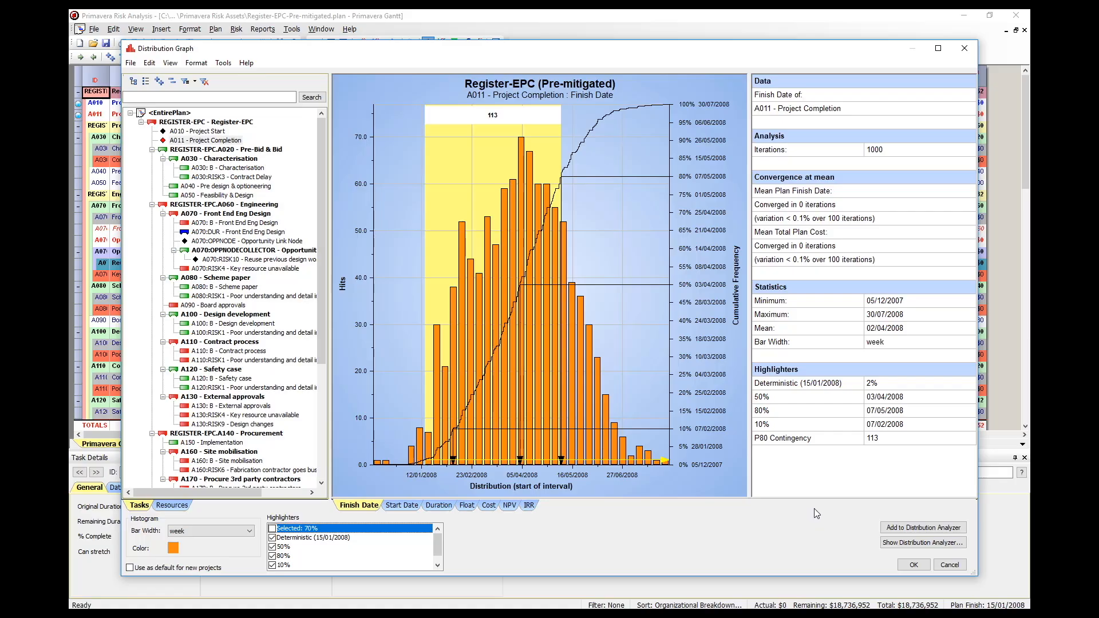
left_click(222, 63)
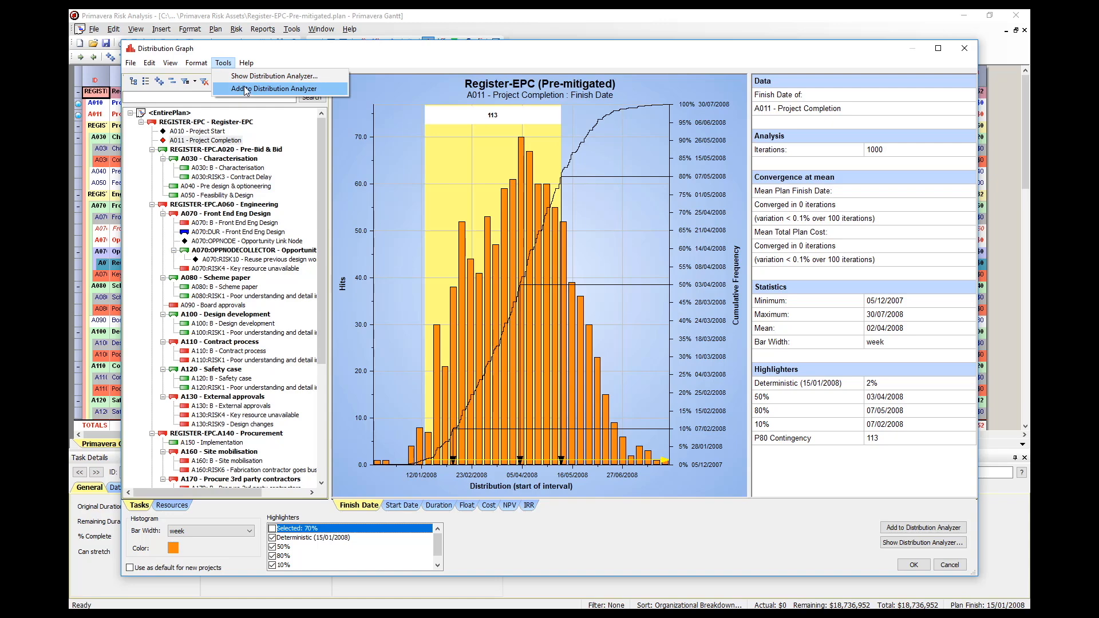
left_click(426, 53)
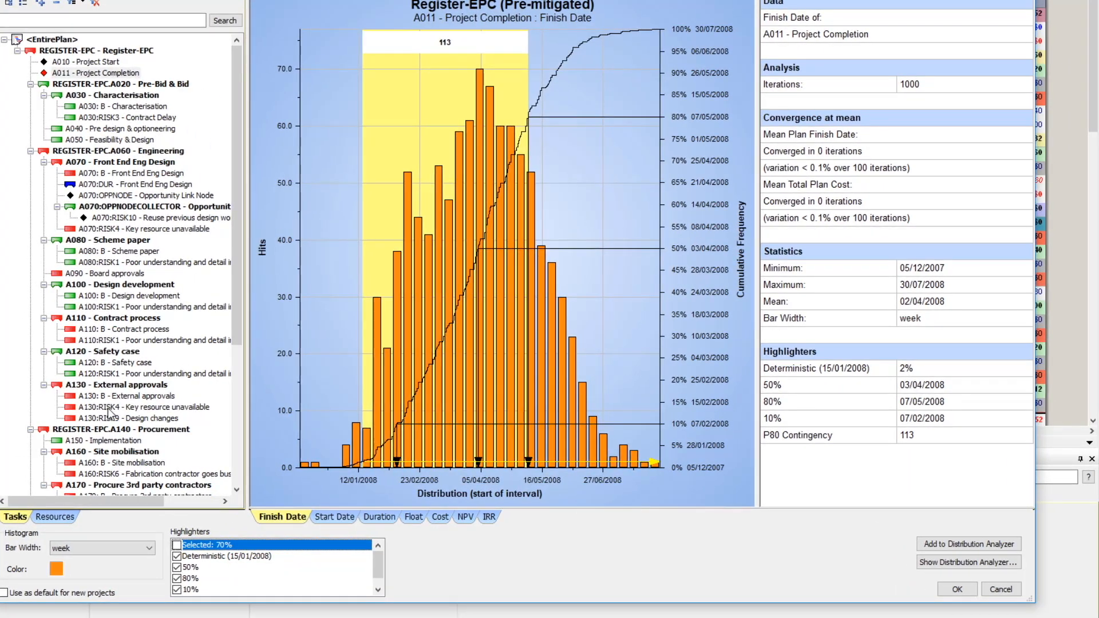
Step: Add the finish date distributions of A130:RISK4 - Key resource unavailable and A130:RISK9 - Design changes to the Distribution Analyzer
left_click(109, 407)
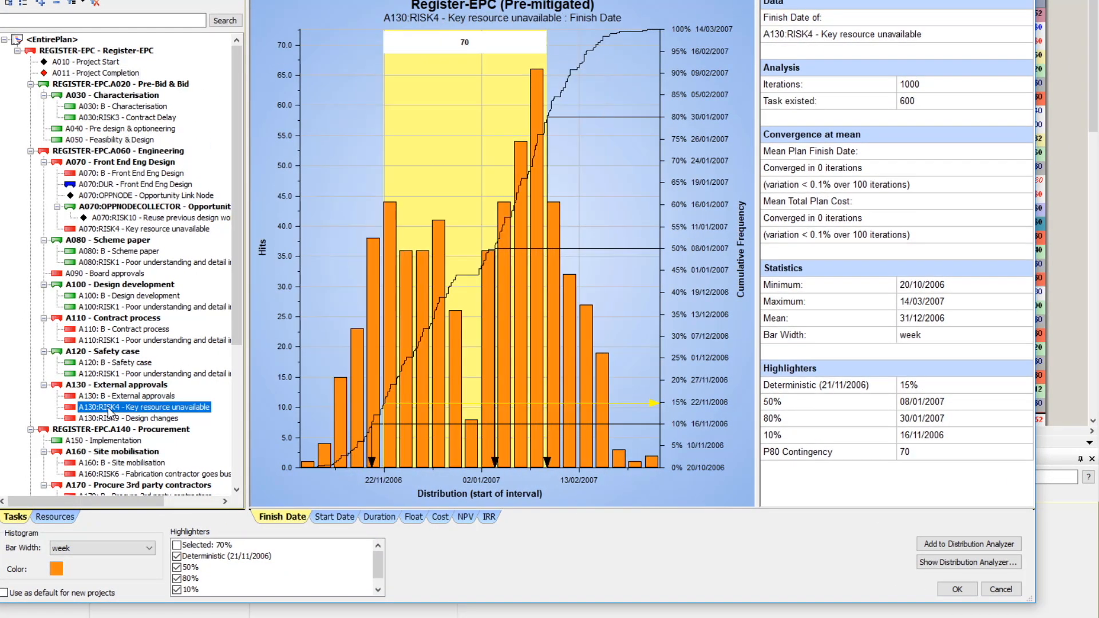
left_click(966, 543)
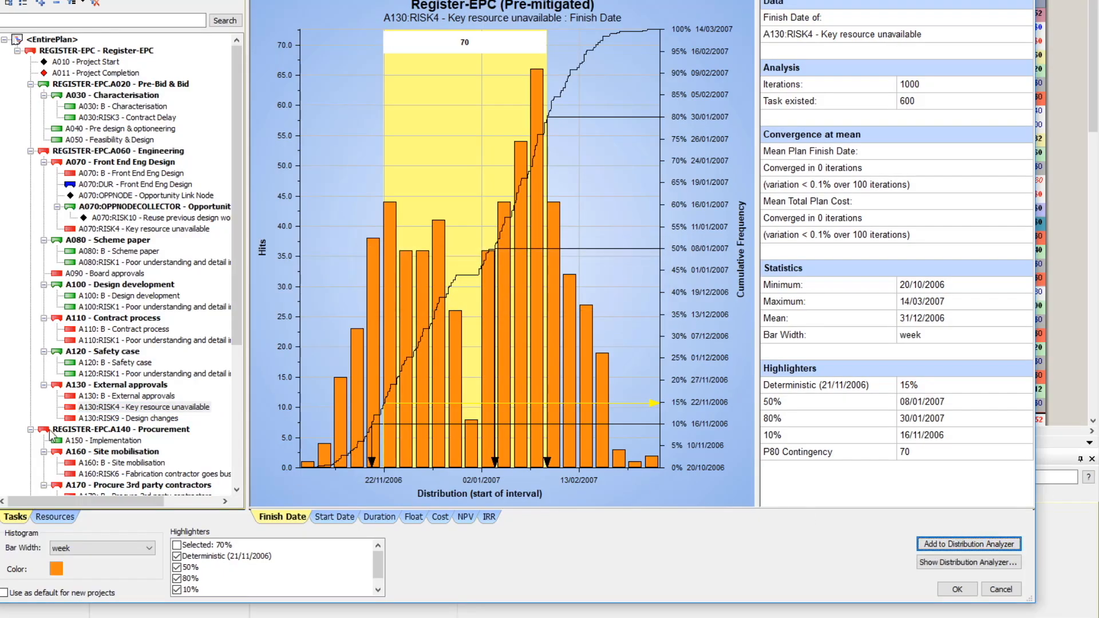
left_click(86, 420)
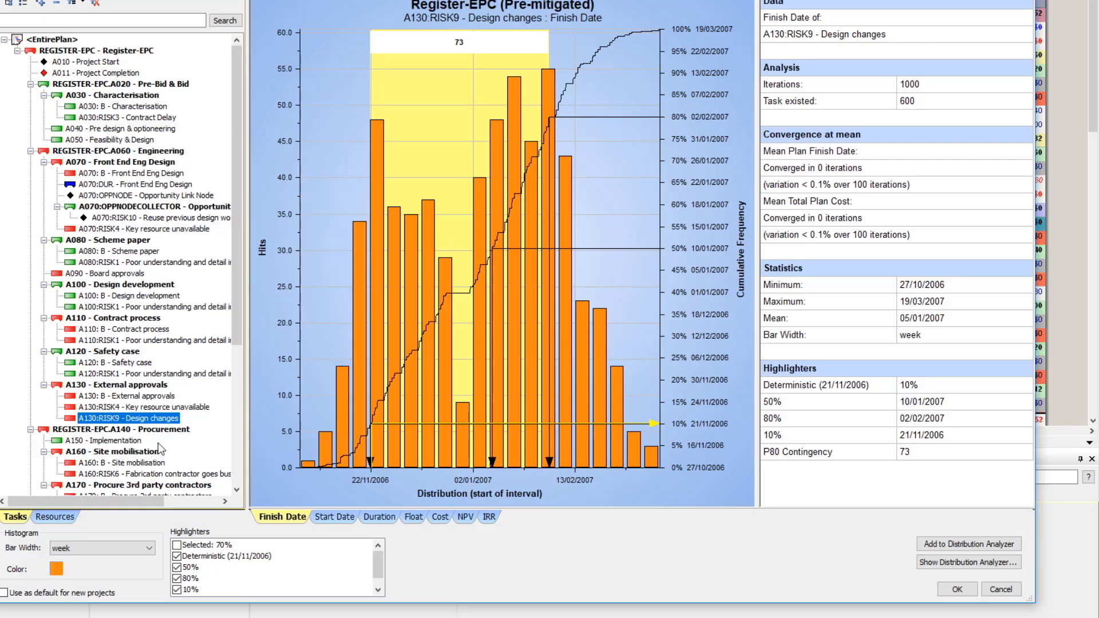
left_click(936, 544)
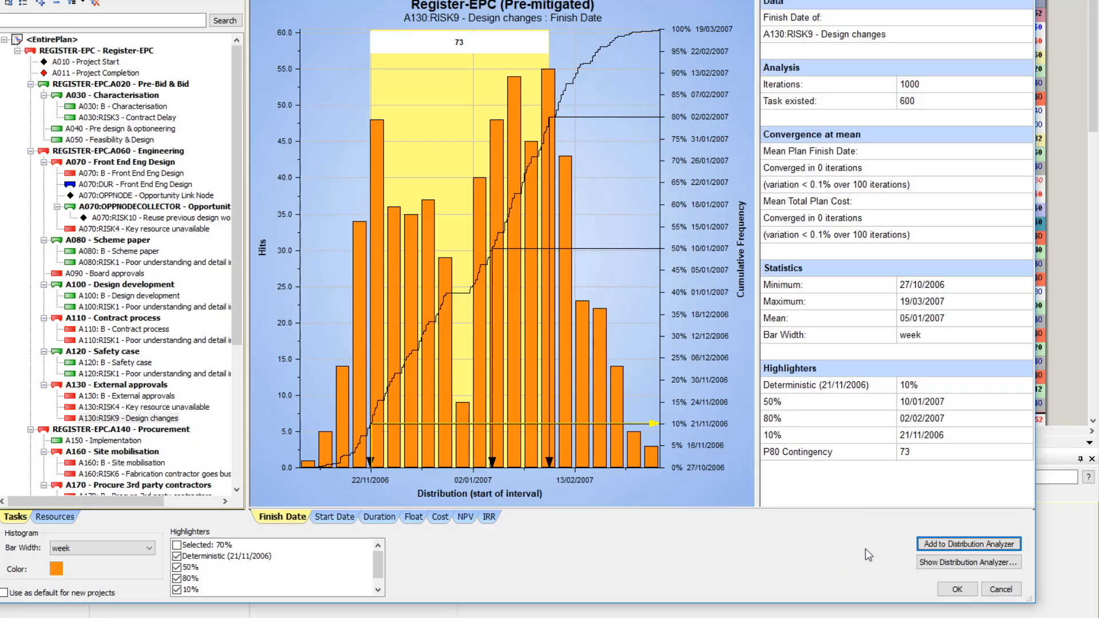
Step: Compare the added finish date curves in the Distribution Analyzer, dismiss it, and accept the Distribution Graph settings
left_click(970, 561)
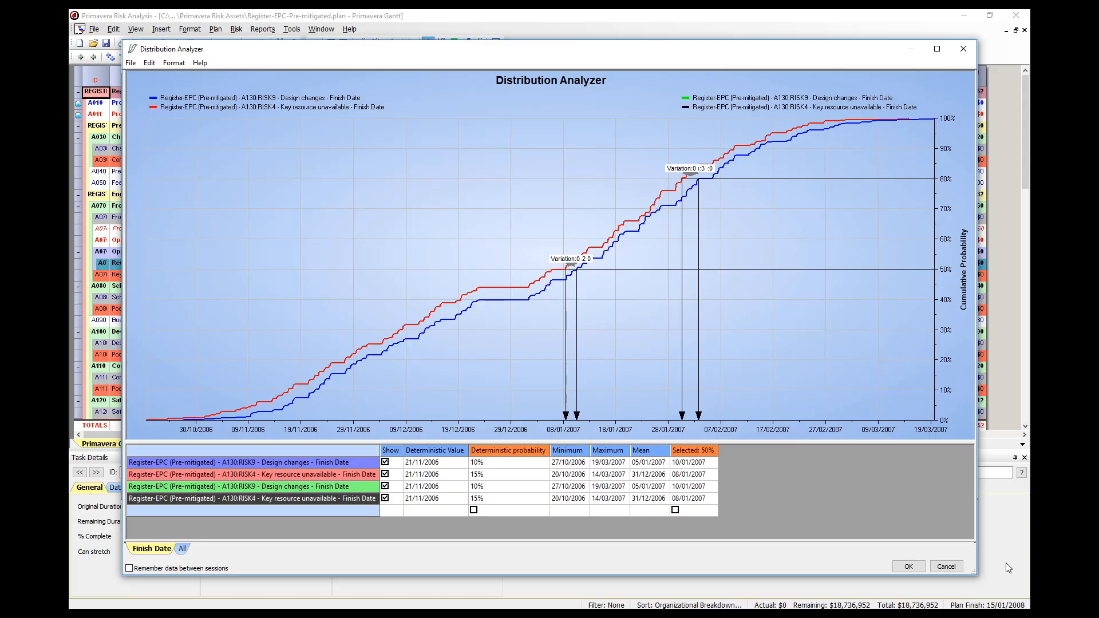
left_click(946, 567)
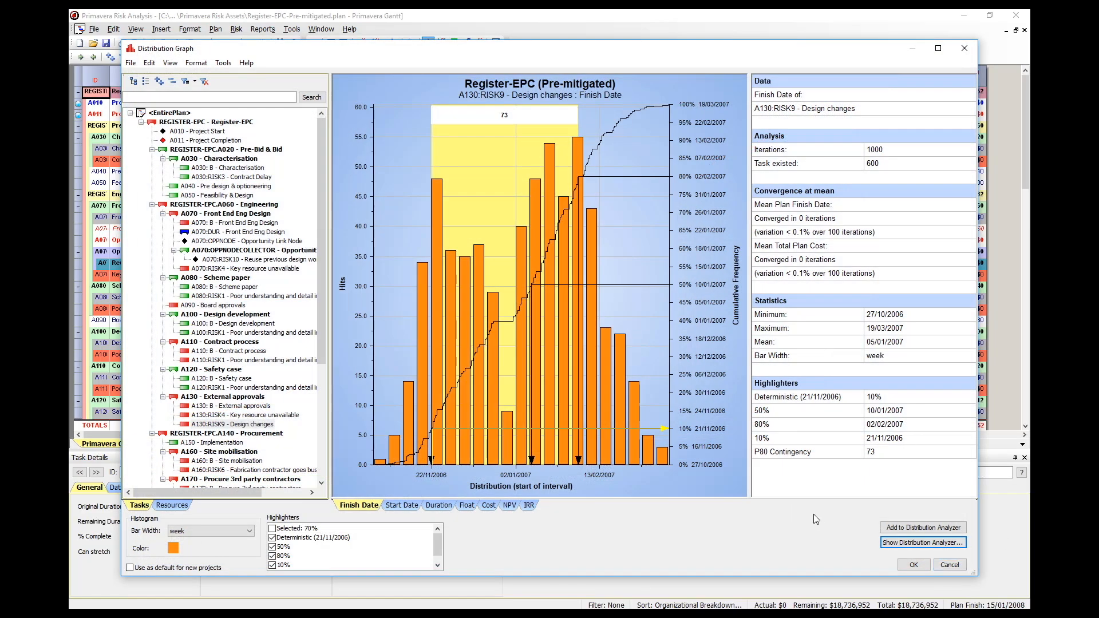
left_click(912, 565)
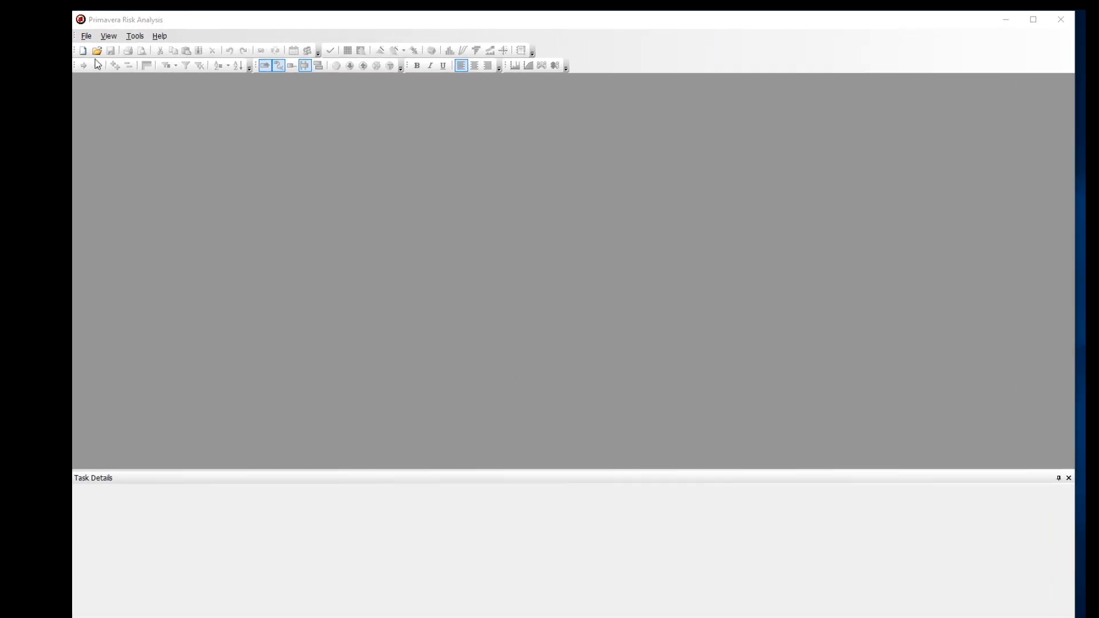
Step: Open the recently used plan file Register-EPC-Pre-mitigated.plan
left_click(86, 35)
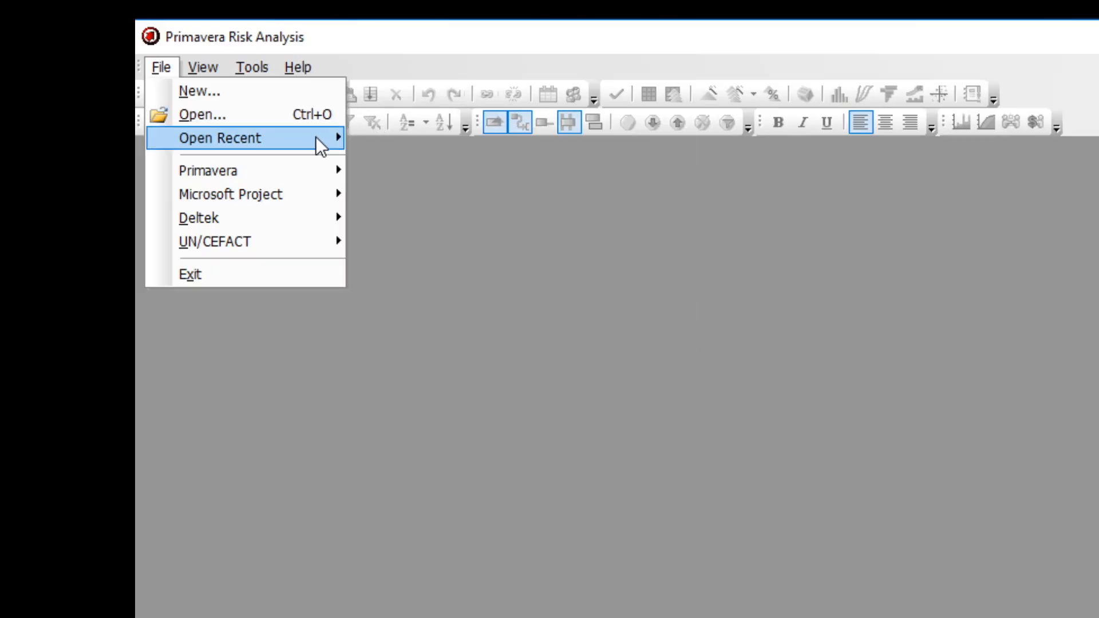
mouse_move(314, 143)
left_click(414, 171)
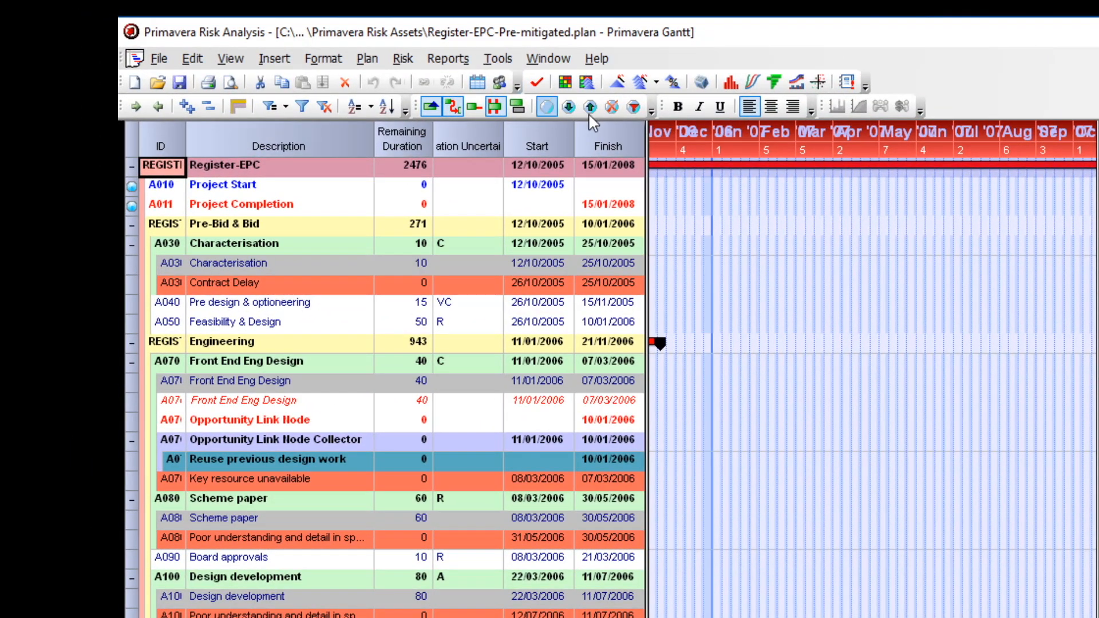
Step: Display the Tornado graph, trace the A160 - Site mobilisation bar to its task in the plan, and return to the graph
left_click(464, 62)
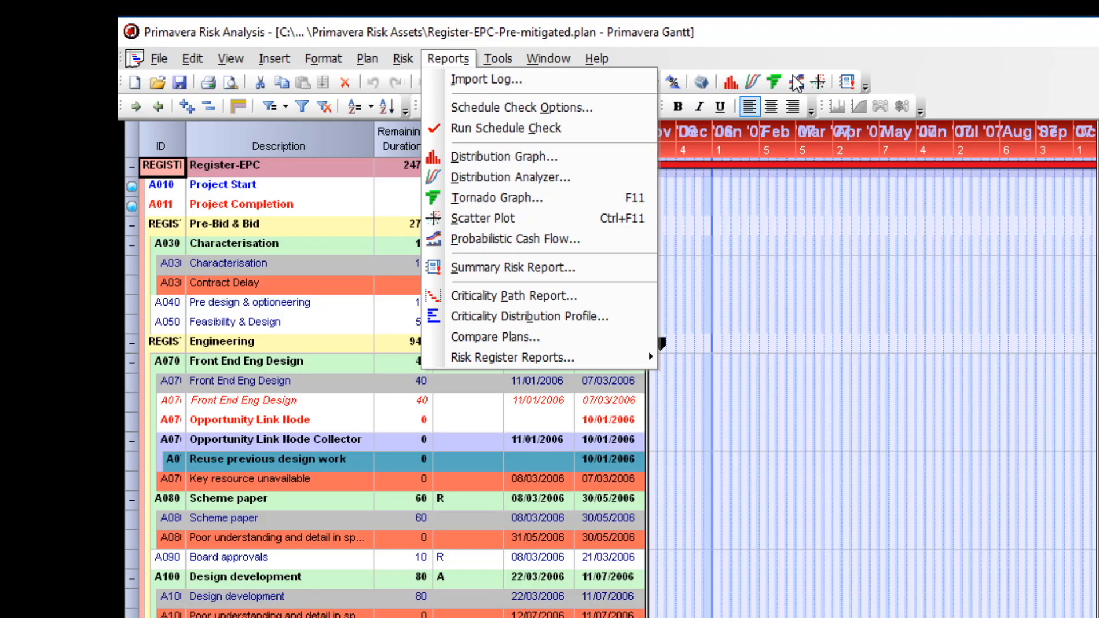
left_click(775, 83)
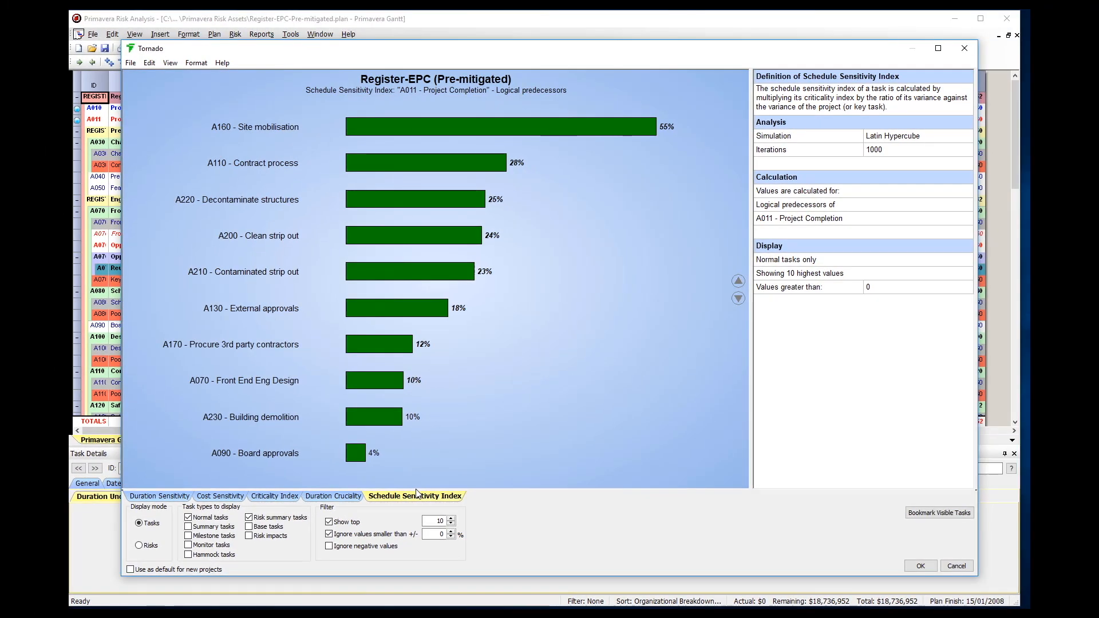
double_click(487, 129)
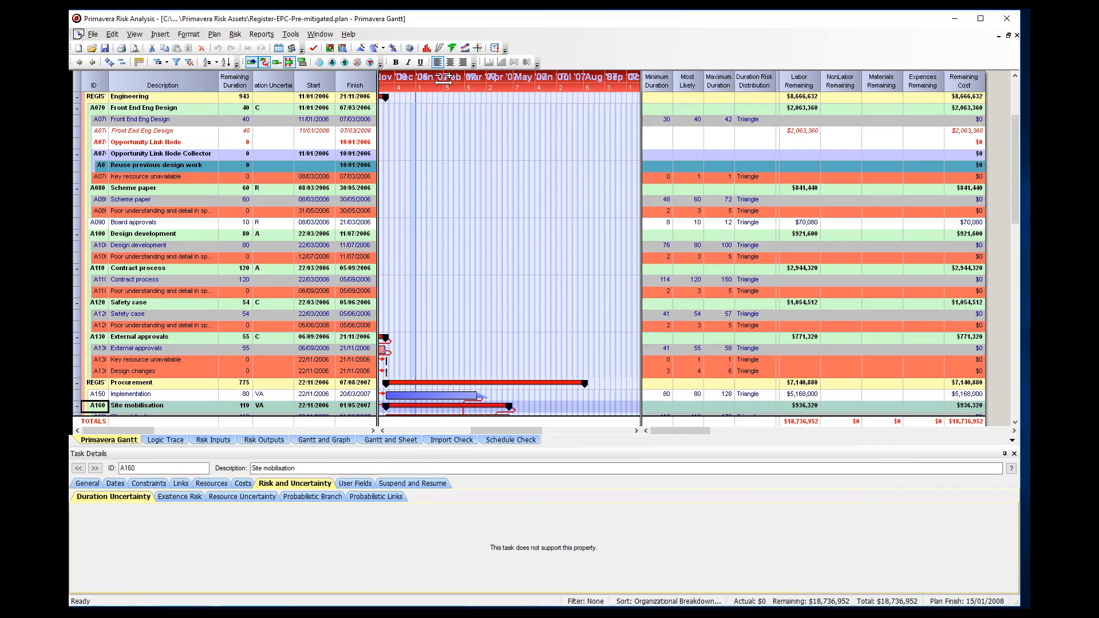
left_click(452, 49)
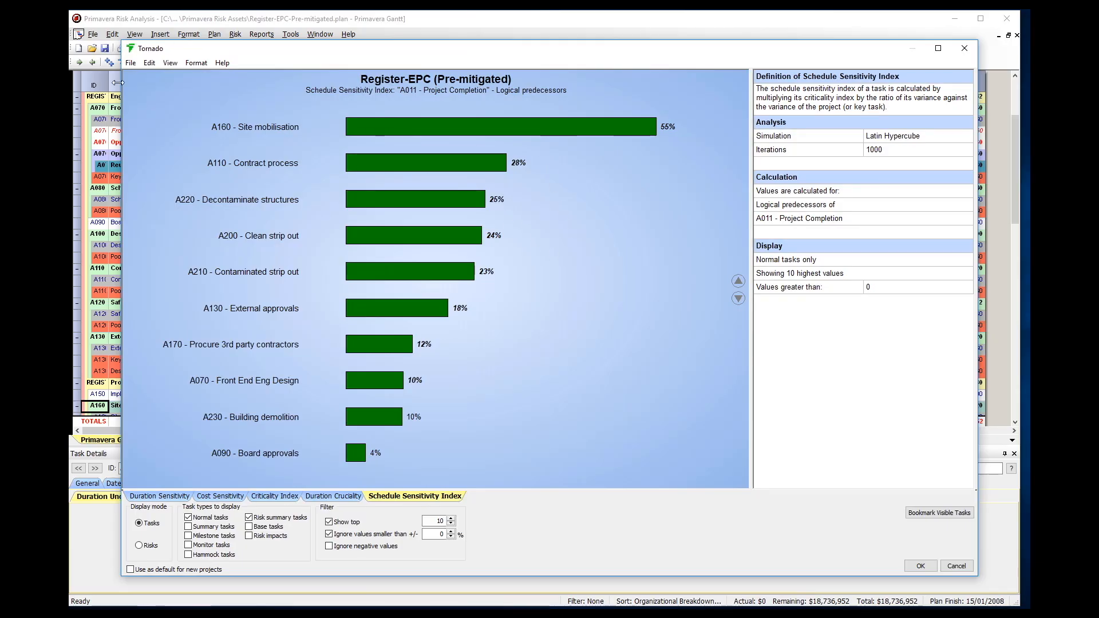
left_click(130, 64)
mouse_move(149, 63)
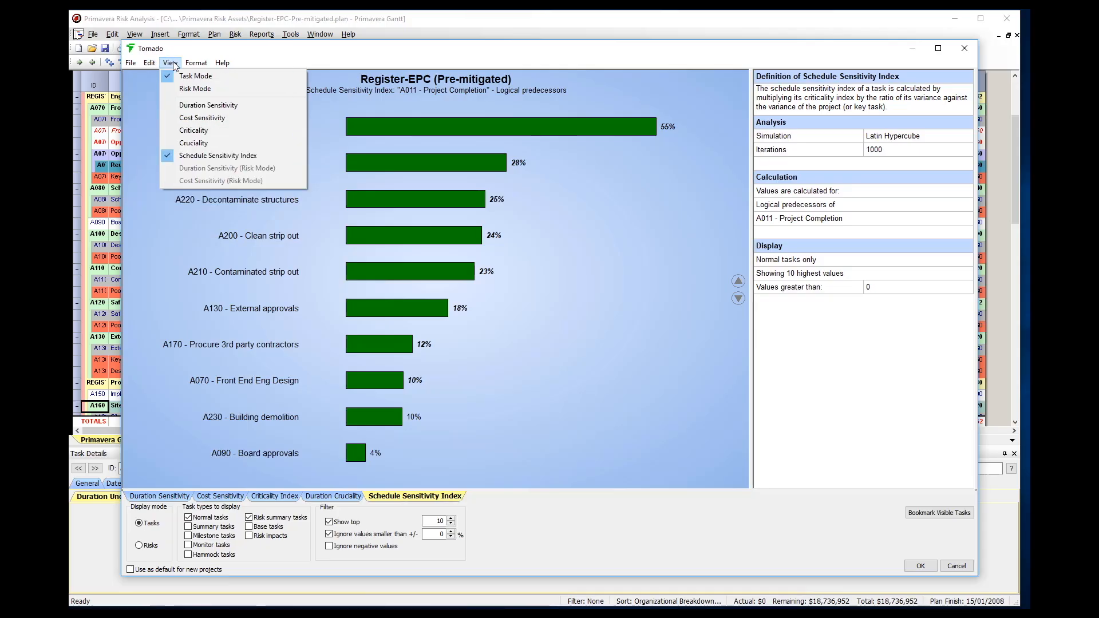
mouse_move(194, 64)
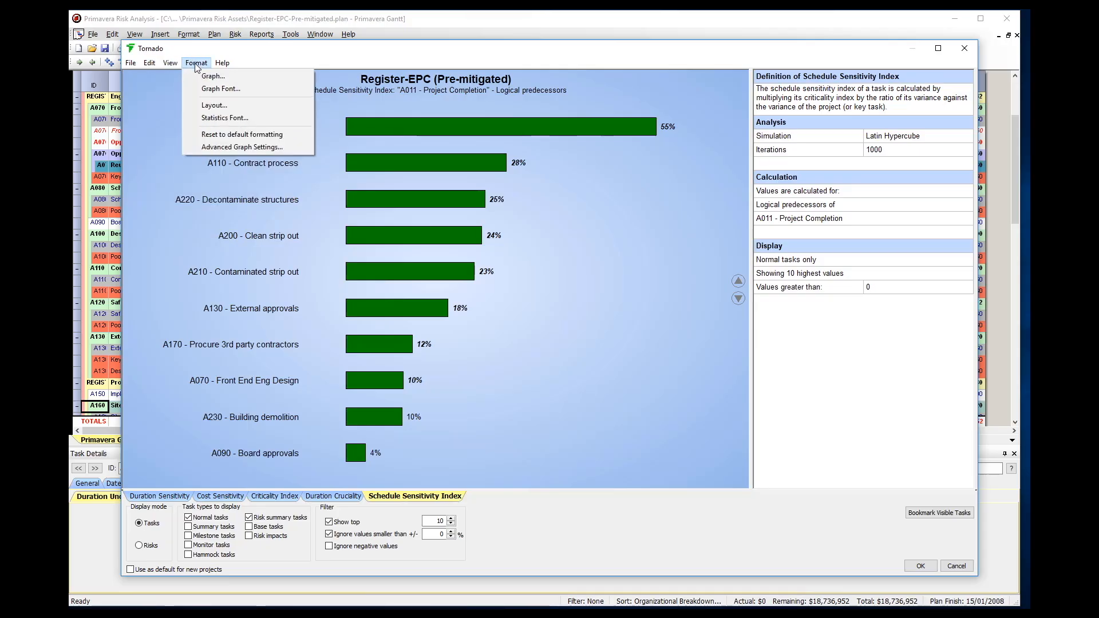
left_click(558, 255)
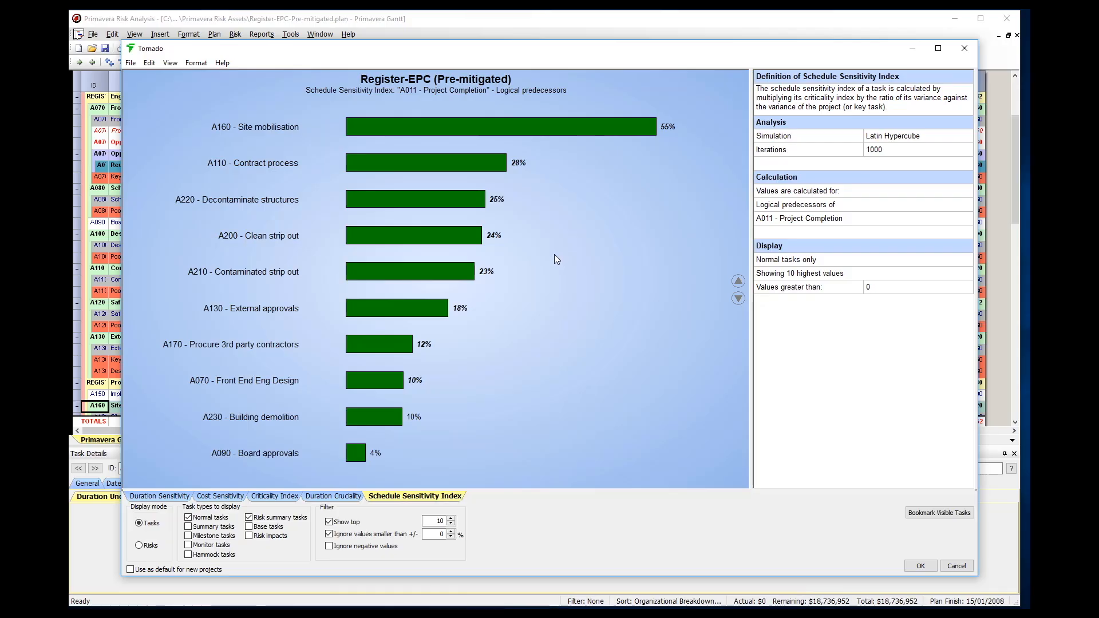
Step: Look at the Tornado graph's advanced plot settings and close them unchanged
right_click(554, 254)
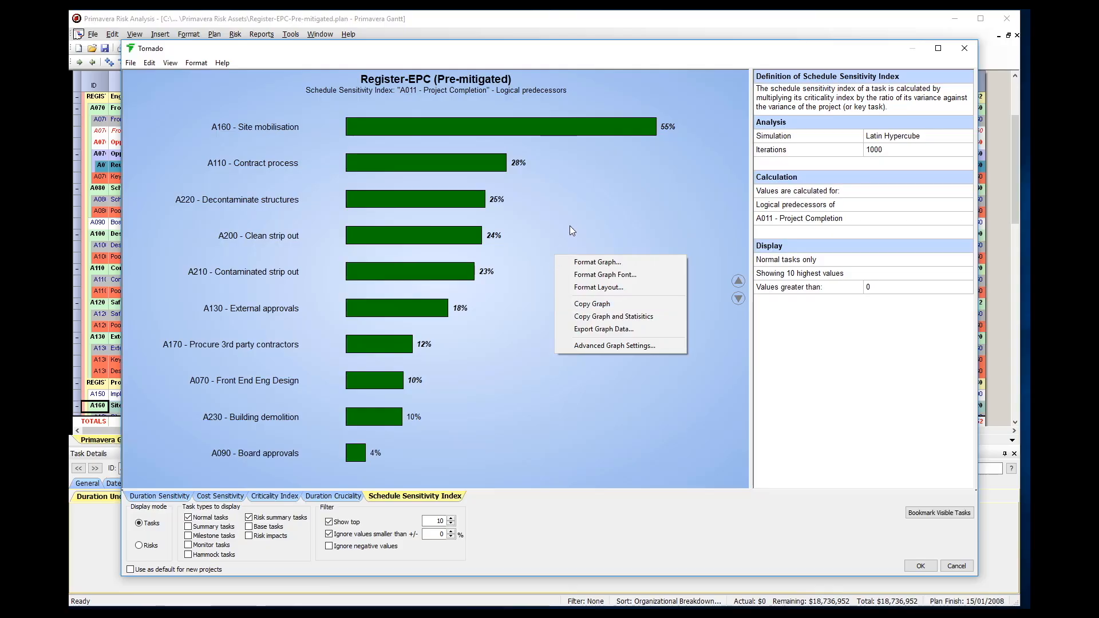
left_click(592, 345)
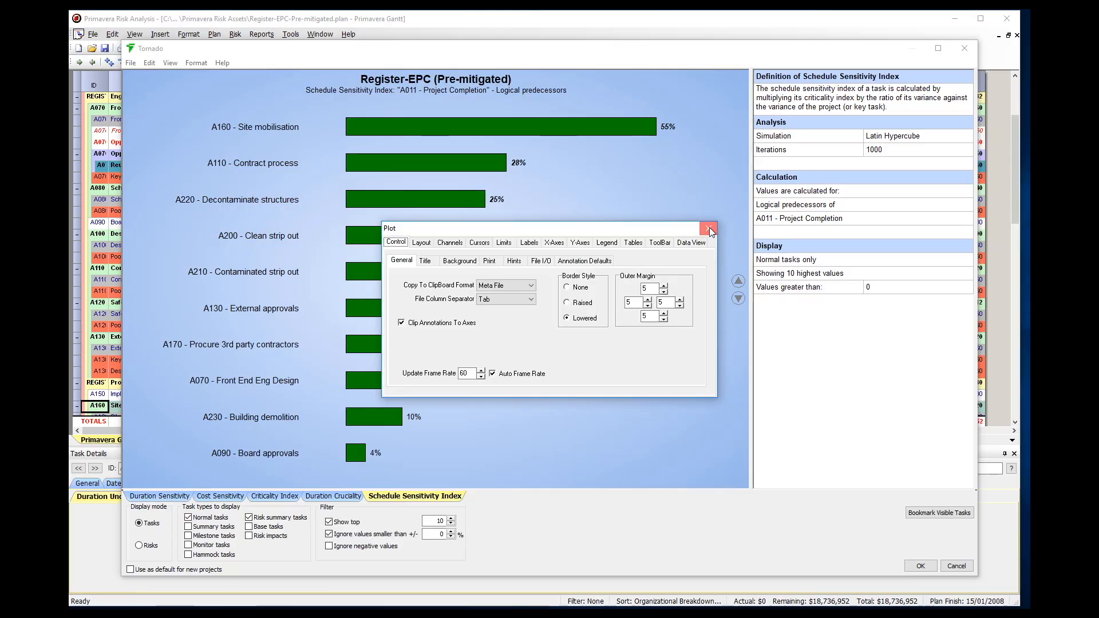
left_click(709, 229)
Step: Review the filtering and drawing options of the Schedule Sensitivity Index graph, including Normalize percentages, and discard any changes
right_click(609, 280)
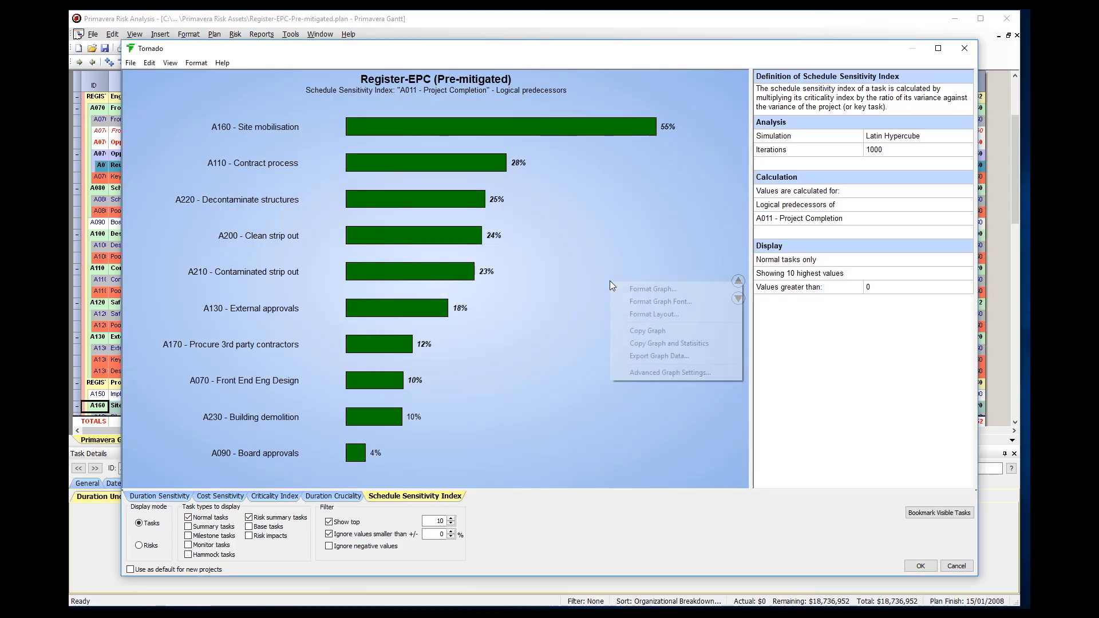
left_click(642, 289)
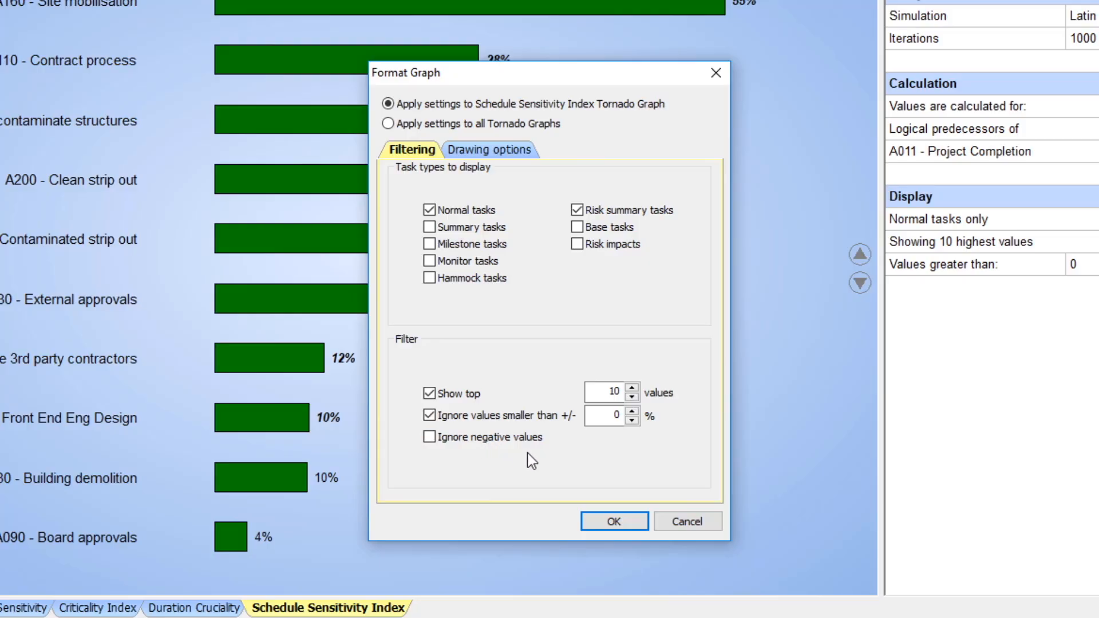
left_click(490, 151)
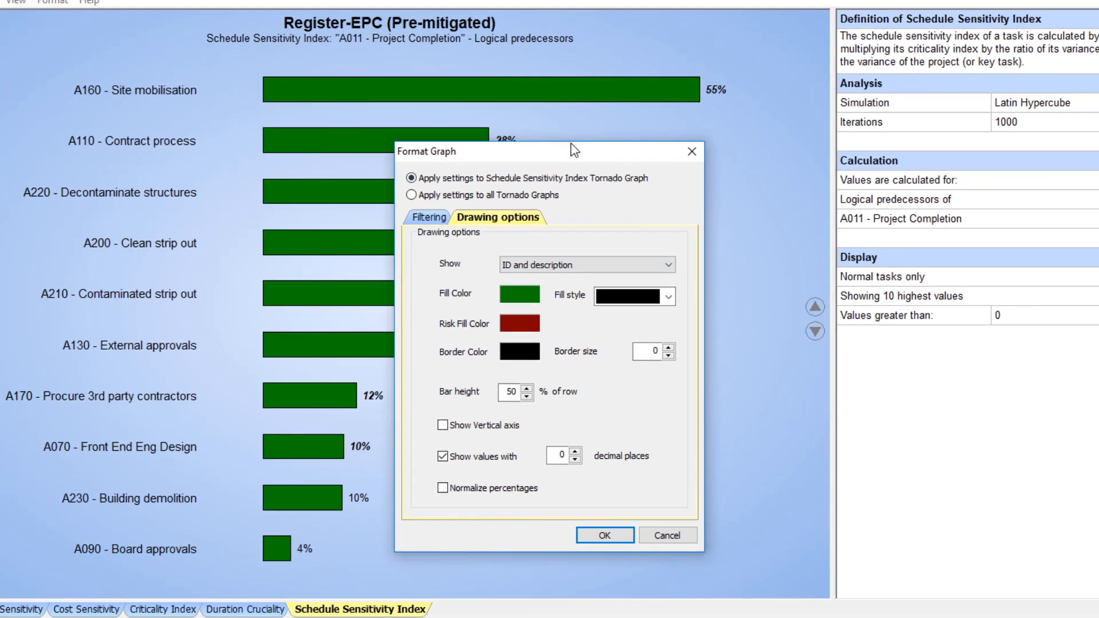
left_click_drag(570, 75, 621, 100)
left_click_drag(591, 170, 773, 227)
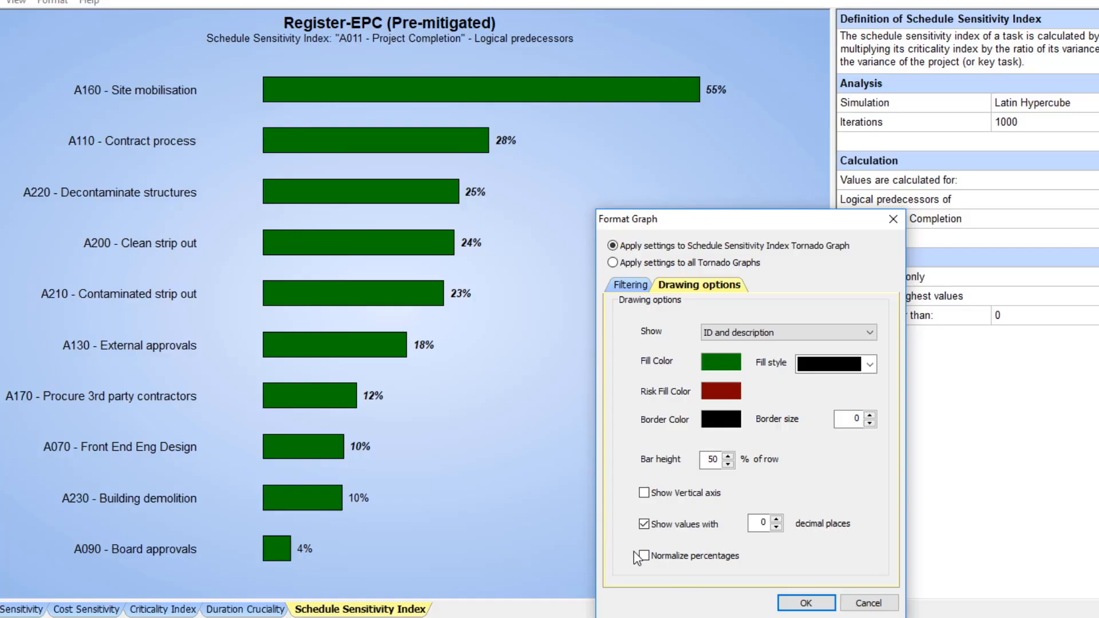
left_click(644, 555)
left_click(878, 607)
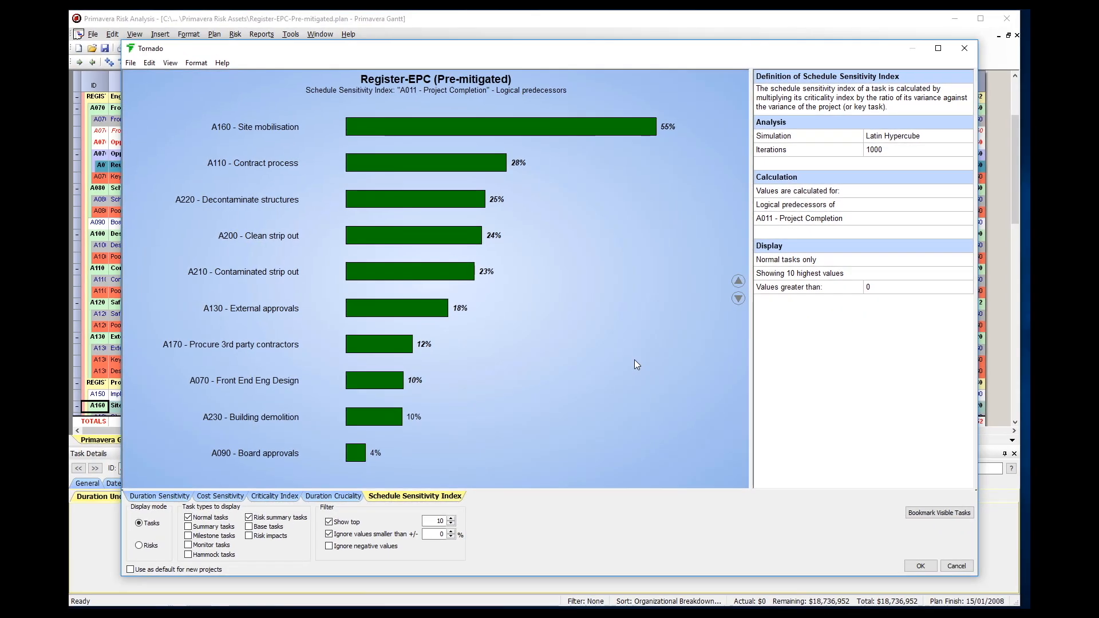
Step: Look at the formatting and copying options for the Tornado statistics, and close the graph without saving changes
right_click(854, 351)
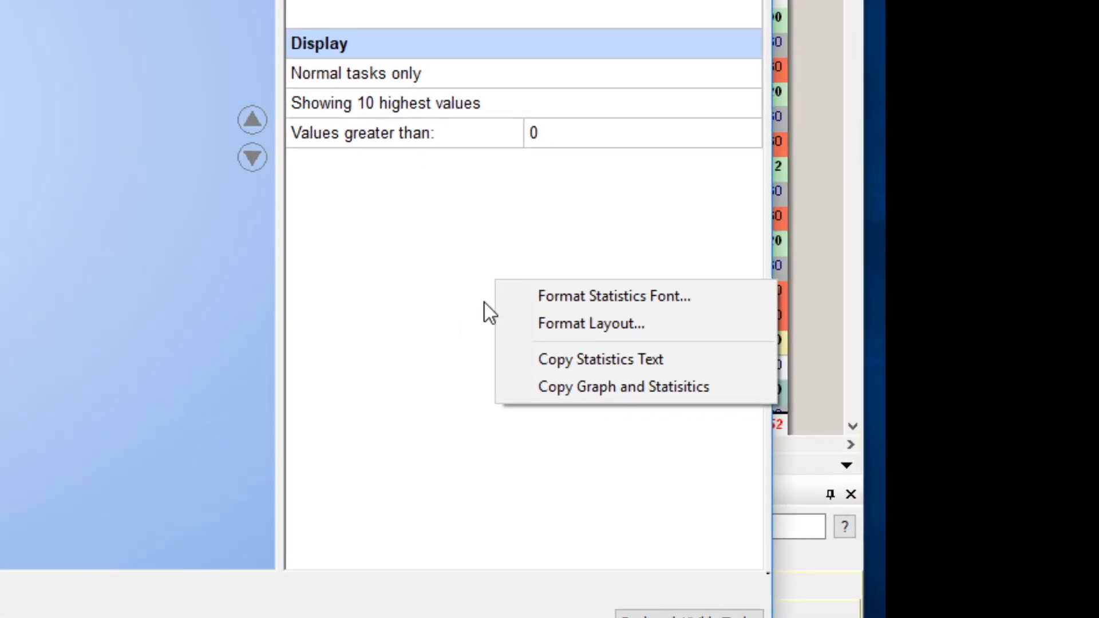
left_click(462, 330)
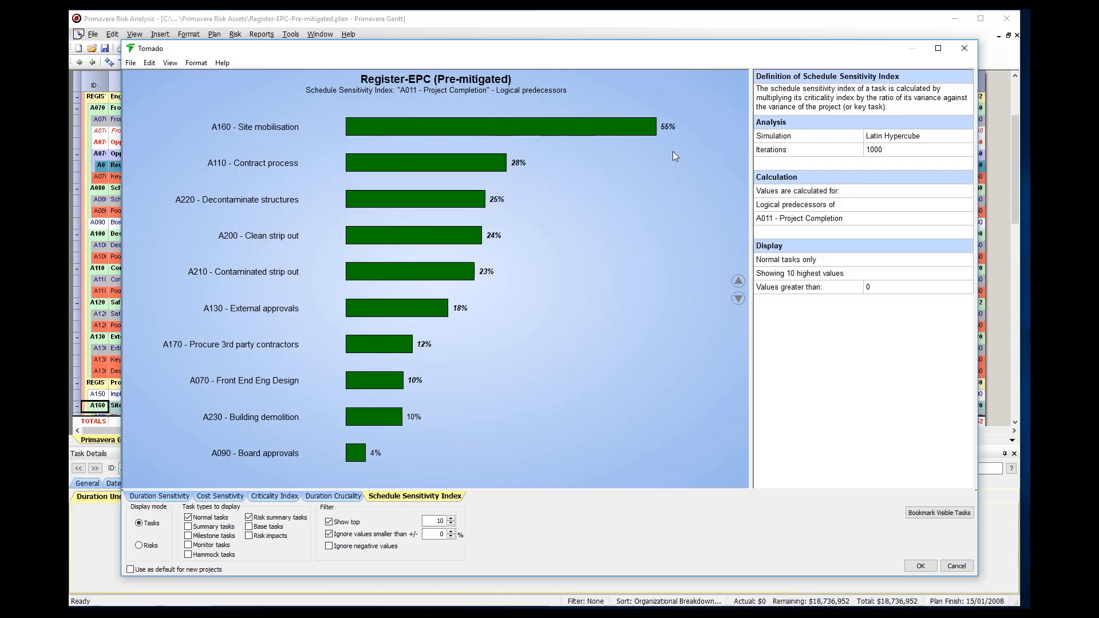
left_click(959, 568)
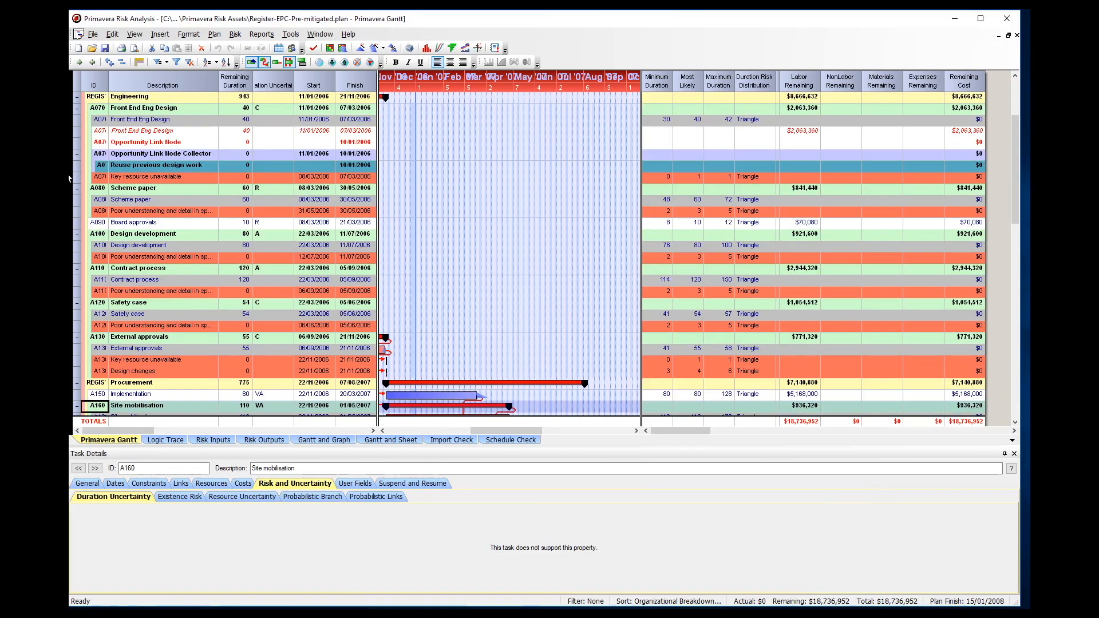
Step: Show the logical predecessor drivers of A011 - Project Completion and switch the Tornado graph to display risks
scroll(164, 212, "up", 2)
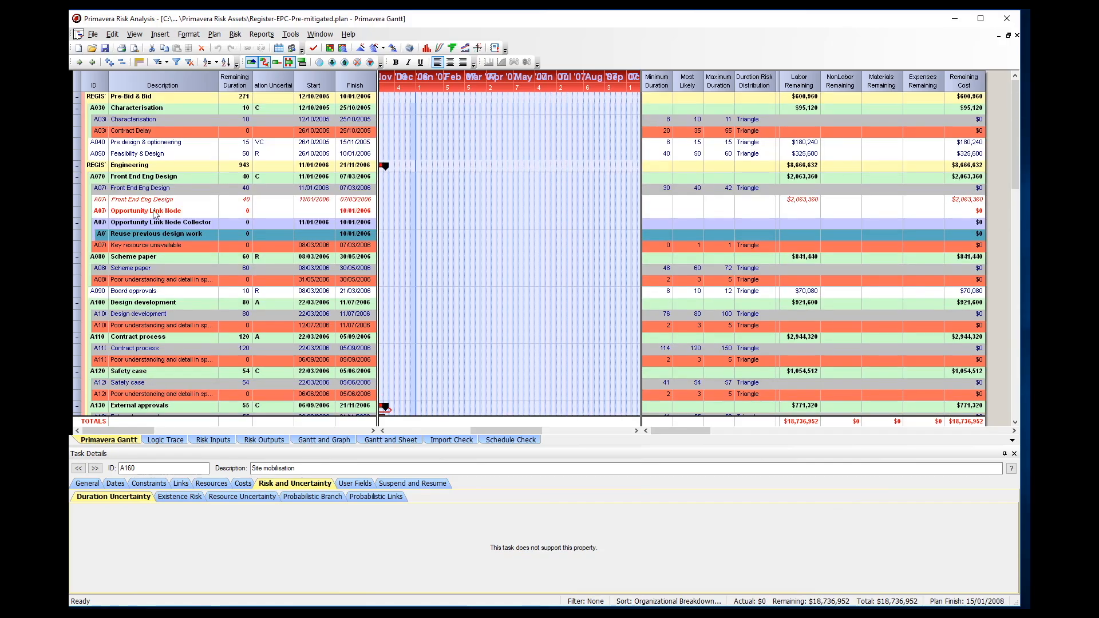
scroll(164, 212, "up", 1)
left_click(144, 122)
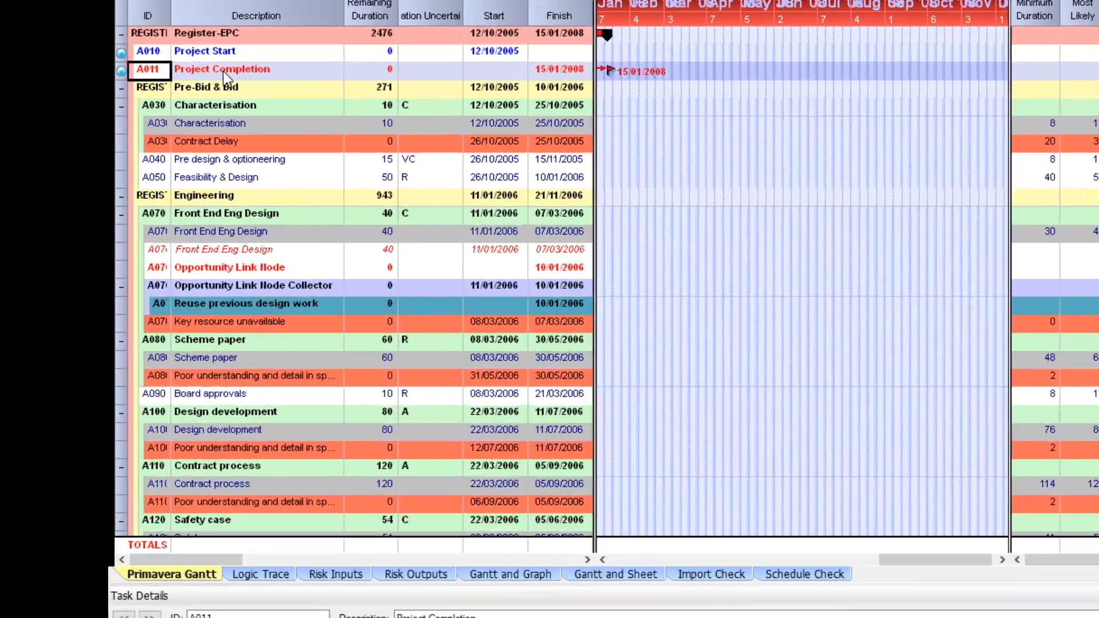
right_click(225, 74)
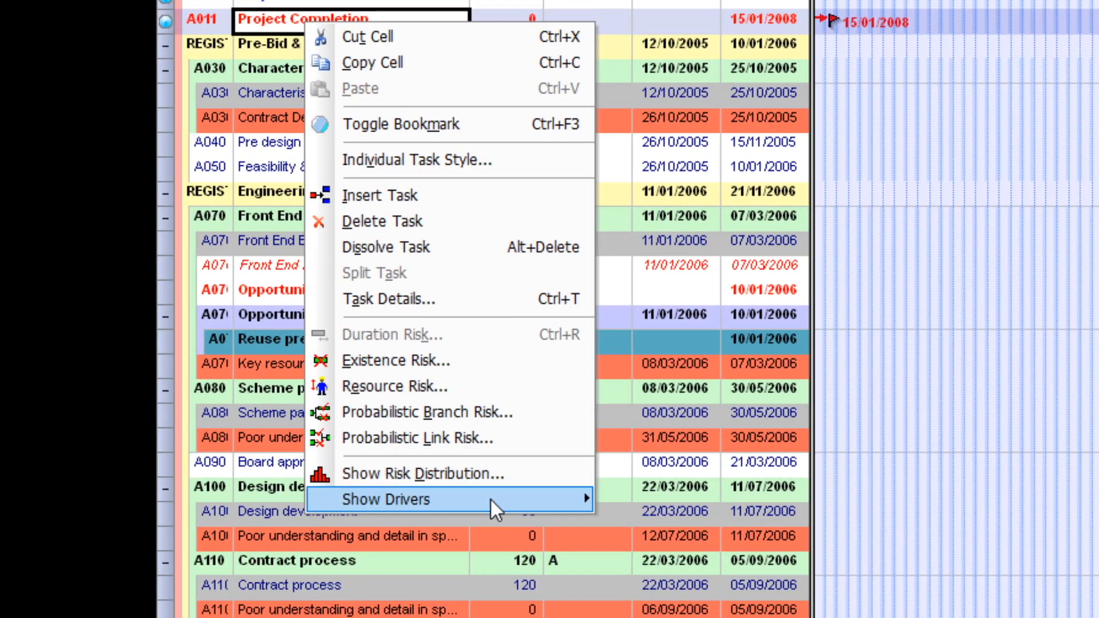
mouse_move(495, 509)
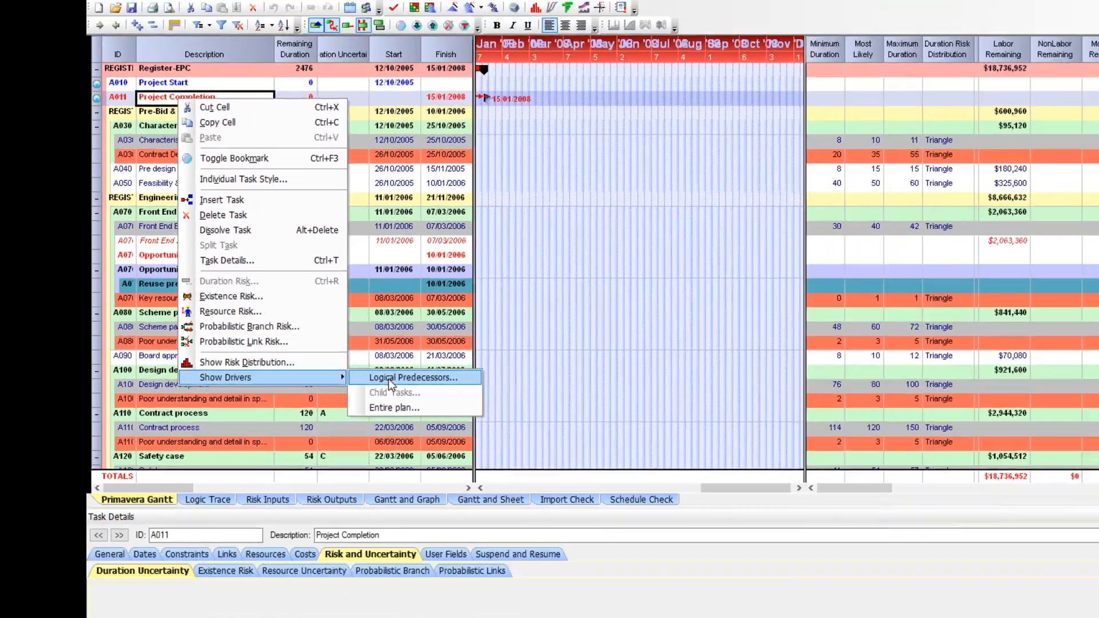
left_click(391, 379)
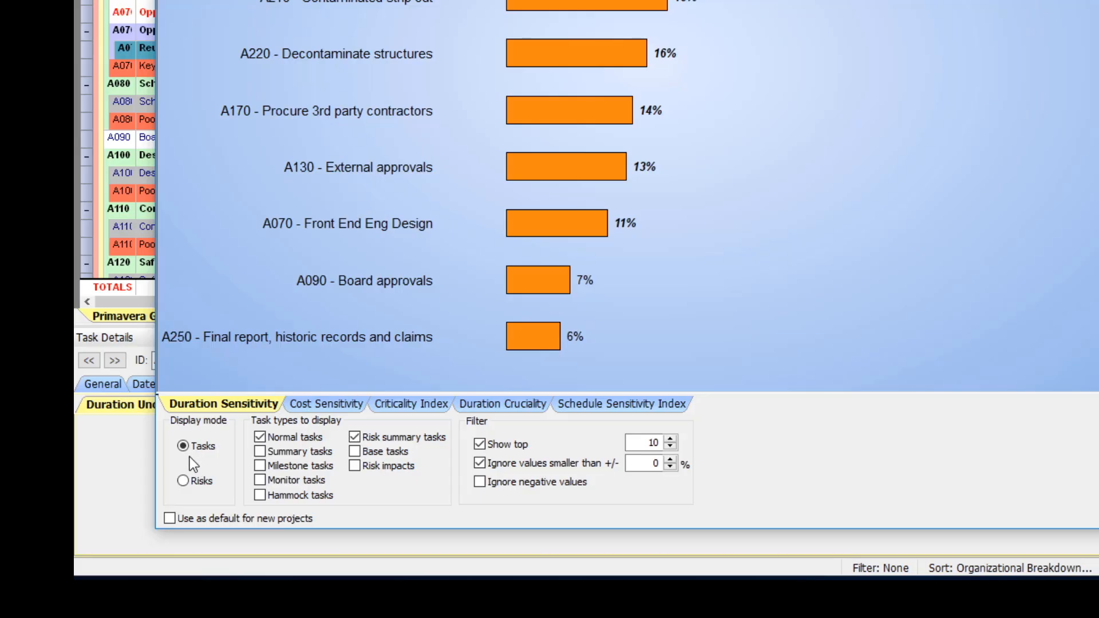
left_click(183, 481)
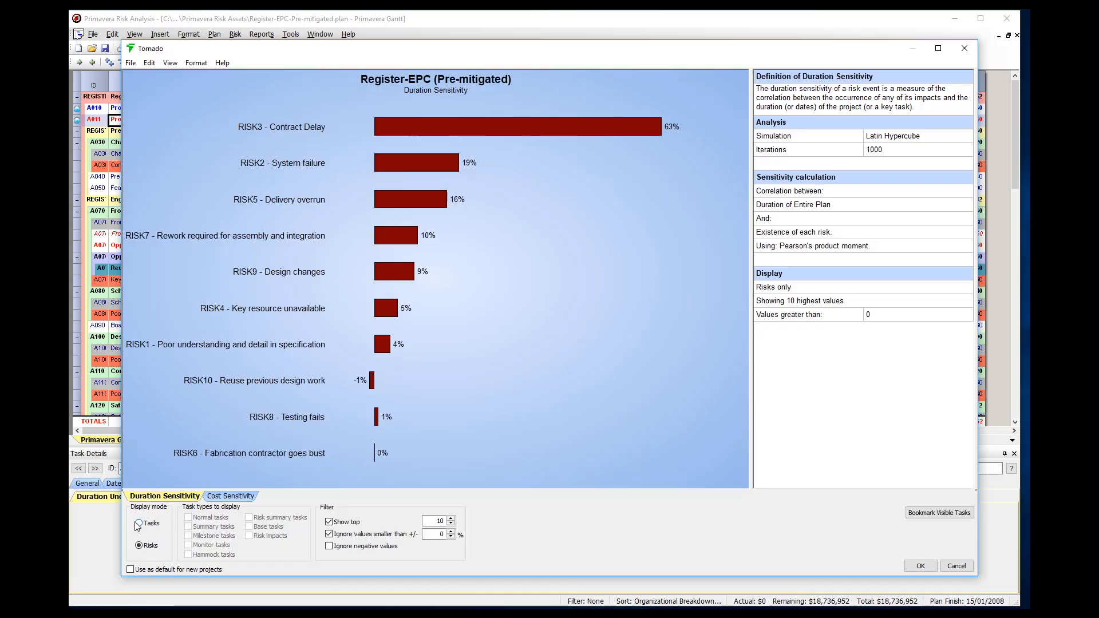
Step: Switch the Tornado graph back to displaying tasks and go from the A160 - Site mobilisation bar to its task in the plan
left_click(139, 523)
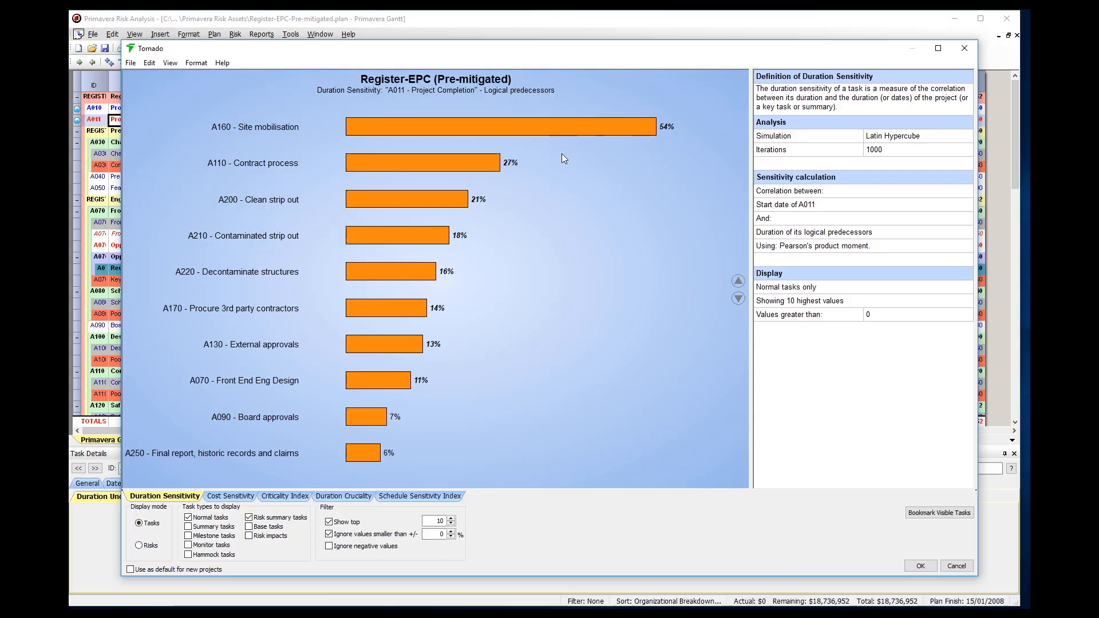
double_click(540, 130)
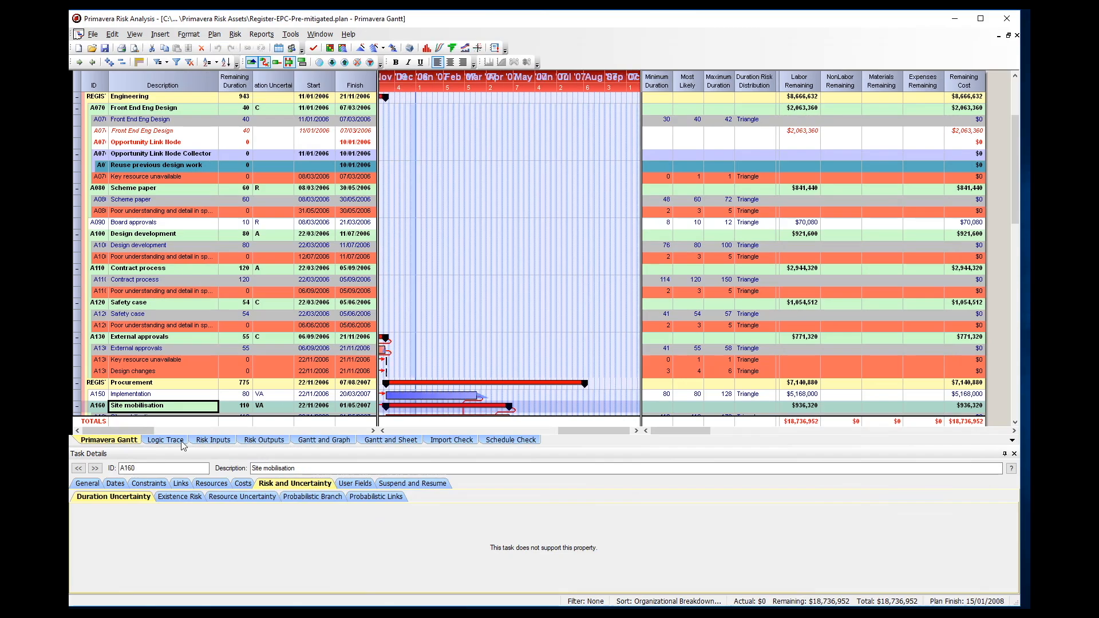
Step: Check the duration uncertainty of A160's Fabrication contractor goes bust risk and Site mobilisation base task, and reopen the Tornado graph from the A160 summary
scroll(165, 401, "down", 2)
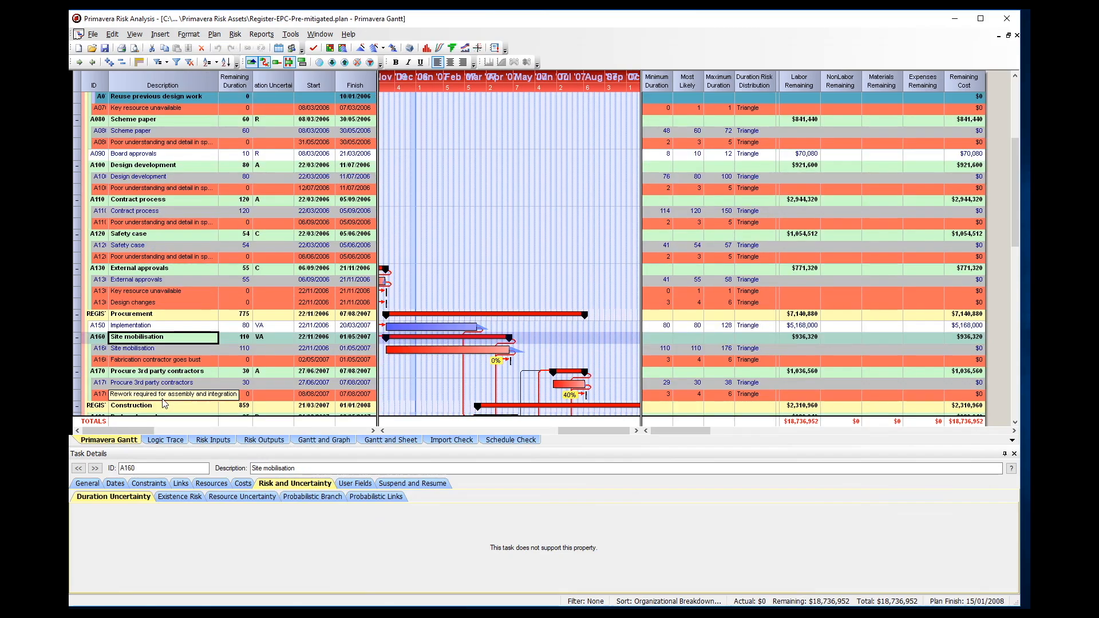
left_click(173, 360)
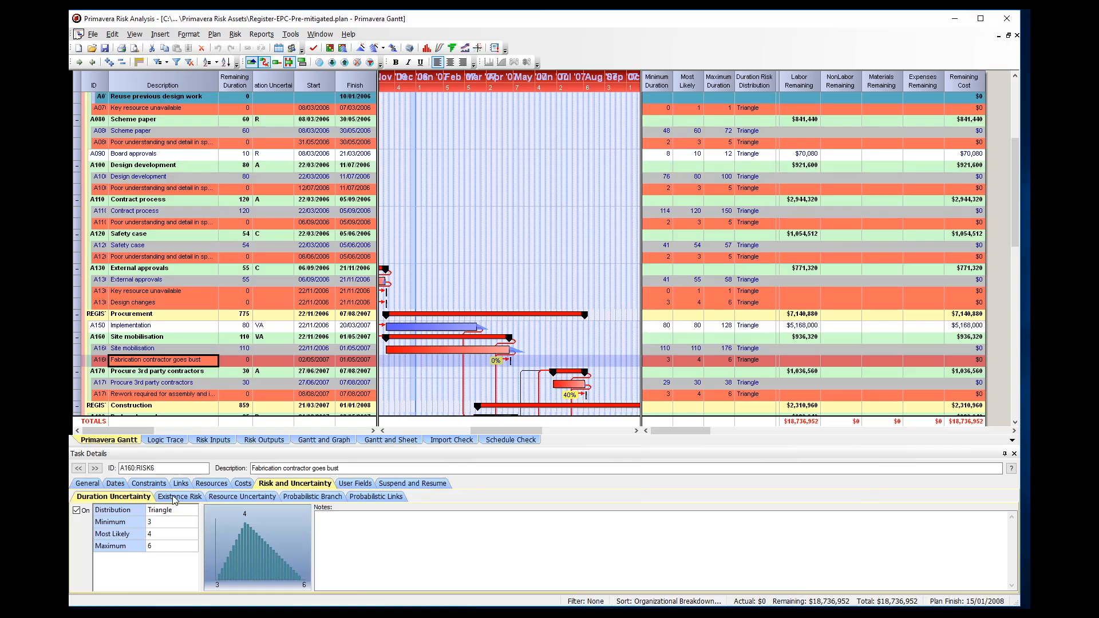
left_click(153, 349)
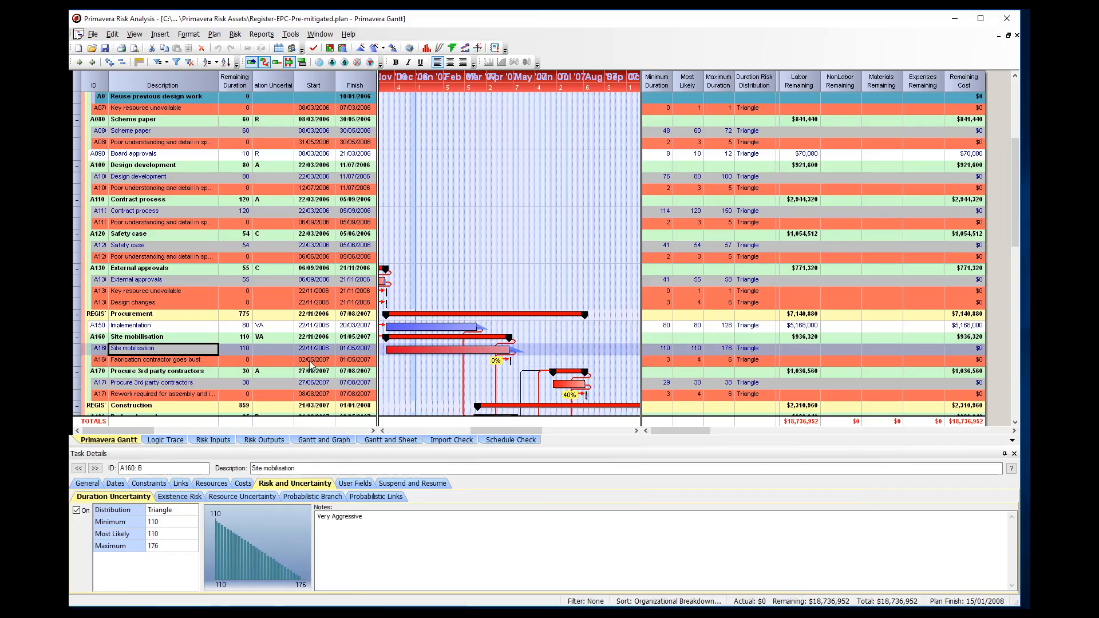
left_click(210, 337)
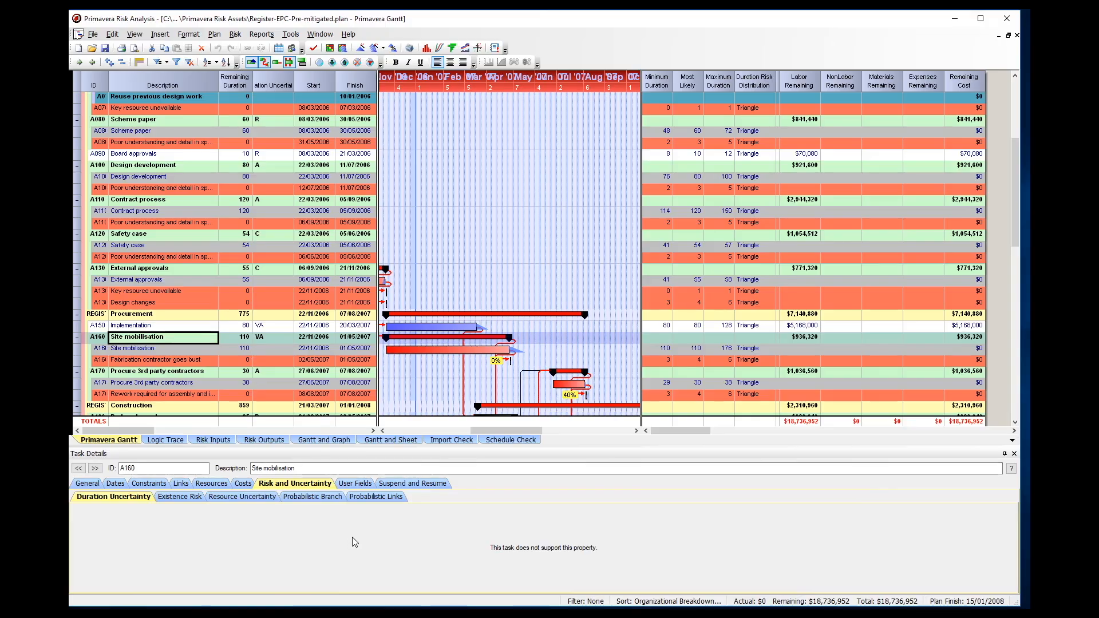
left_click(451, 49)
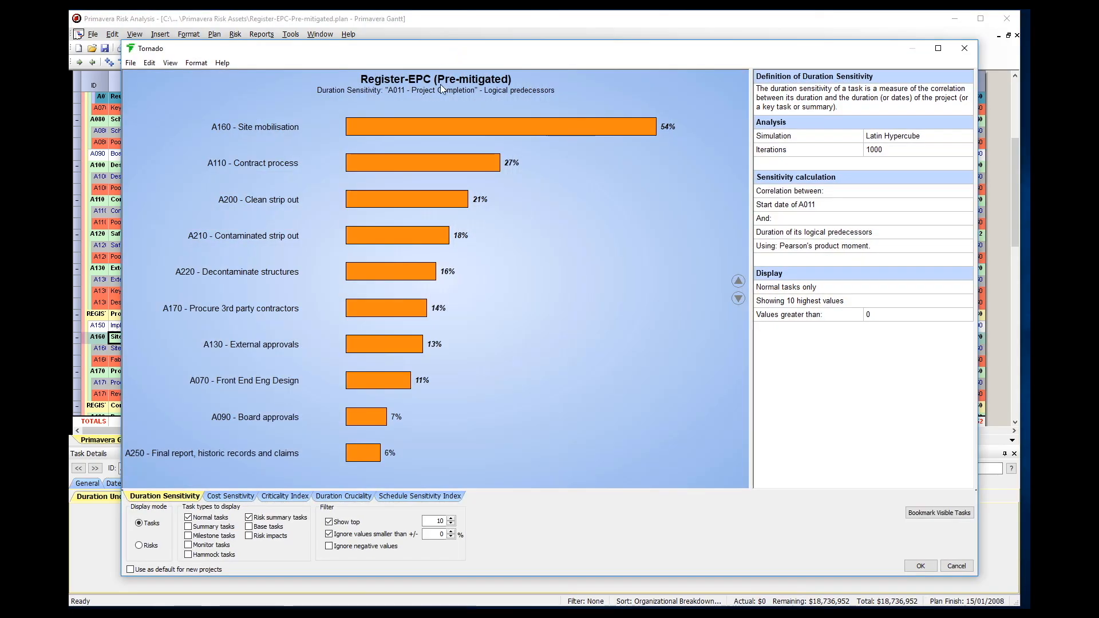